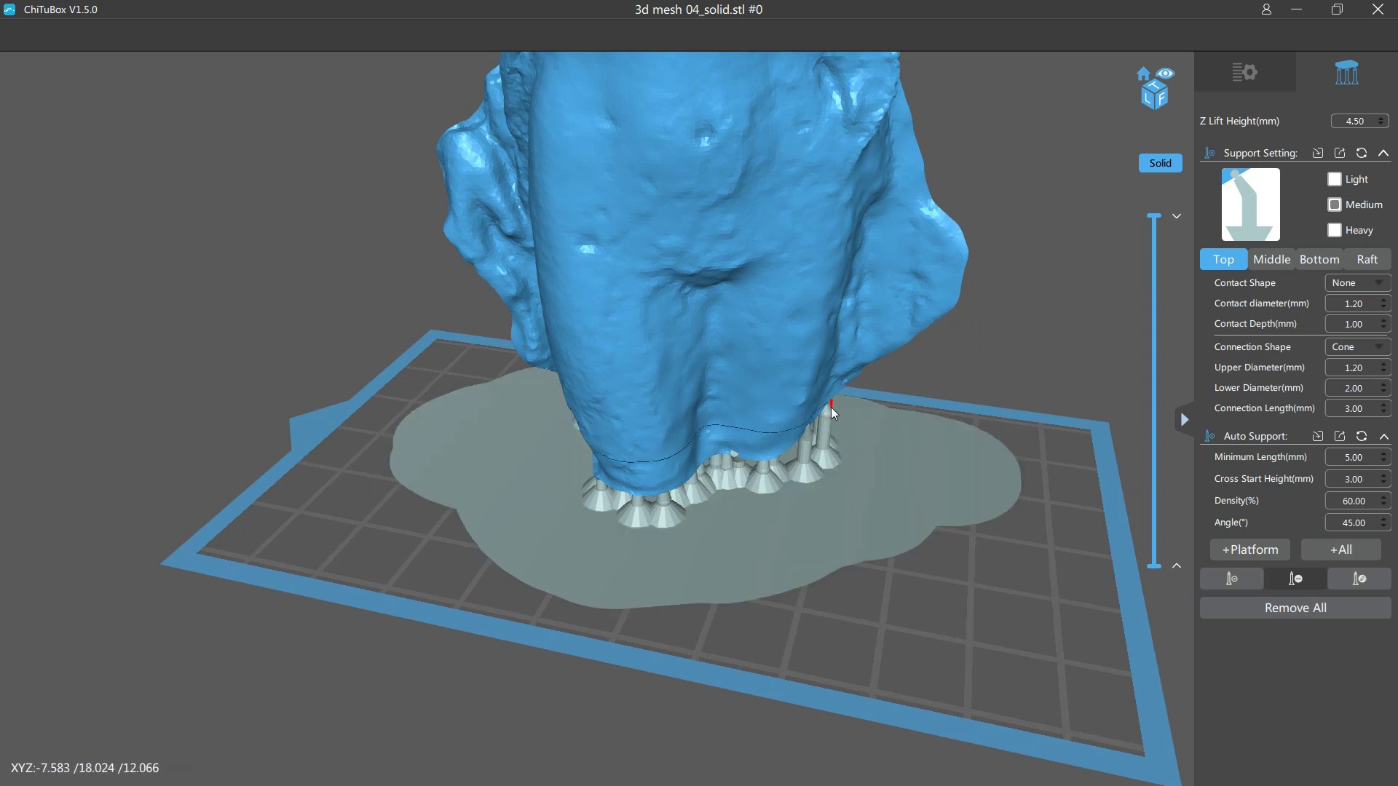
pyautogui.moveTo(644, 470); pyautogui.dragTo(653, 438)
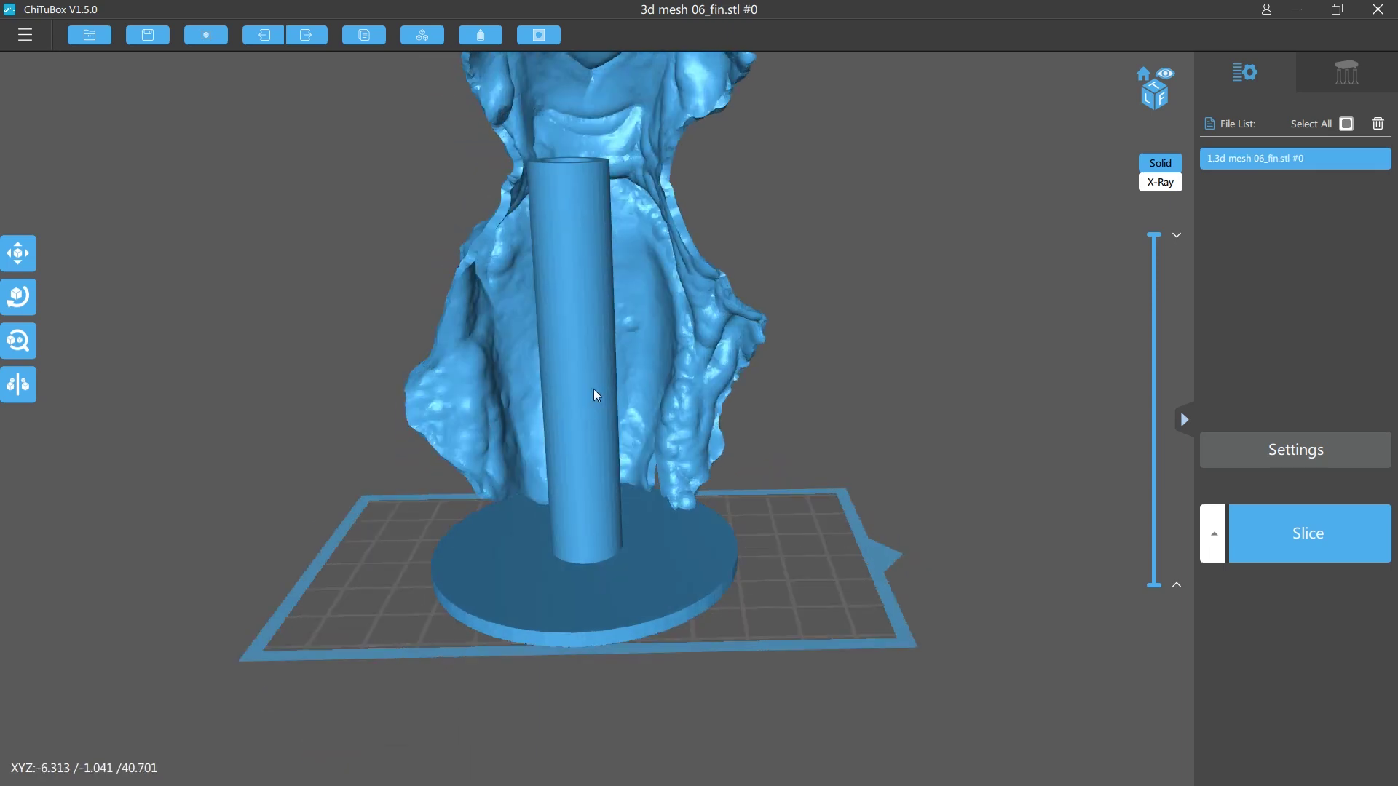
# Step: Scale the statue with its base and column proportionally to a Z height of 130 mm
pyautogui.moveTo(661, 339); pyautogui.dragTo(691, 363)
pyautogui.click(16, 342)
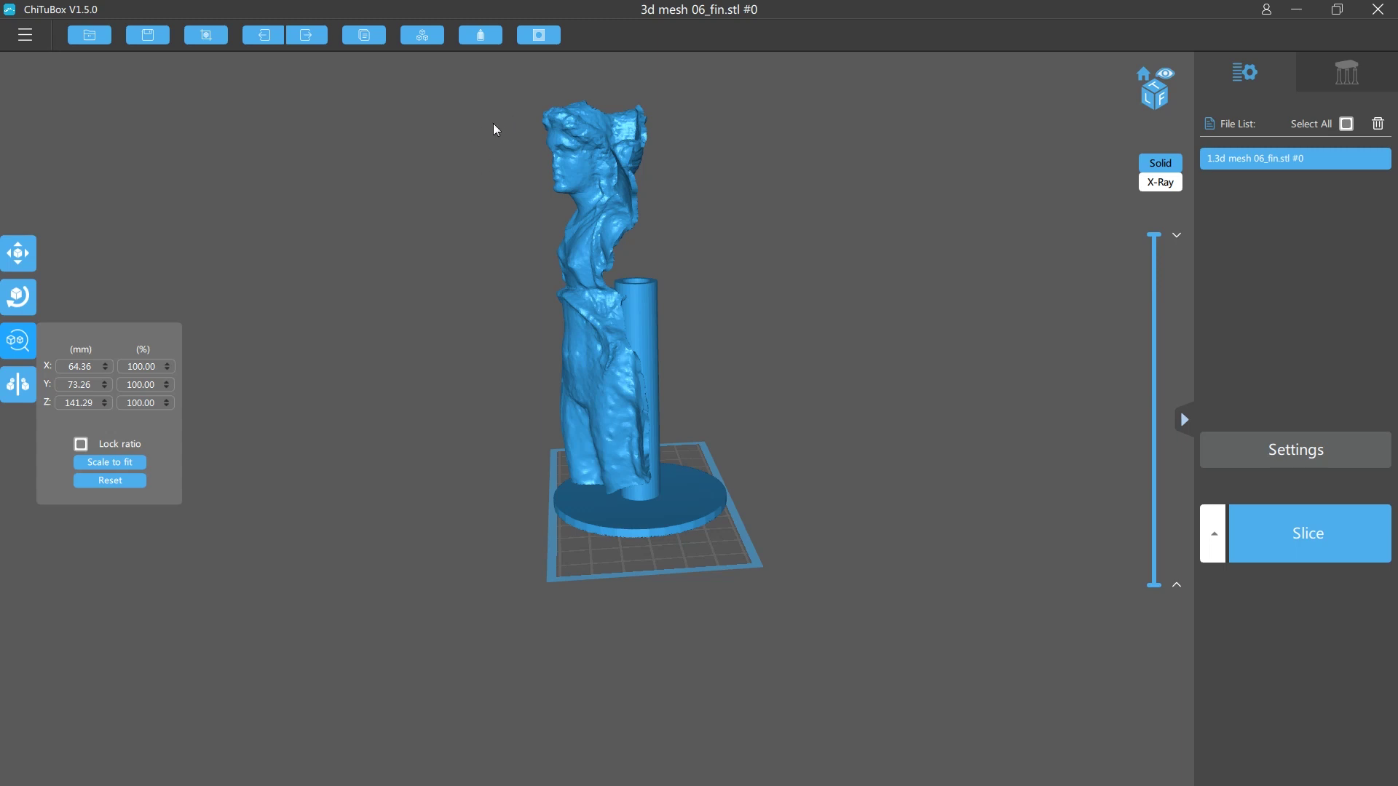
pyautogui.doubleClick(80, 403)
pyautogui.write('130')
pyautogui.moveTo(372, 503); pyautogui.dragTo(385, 528, button='right')
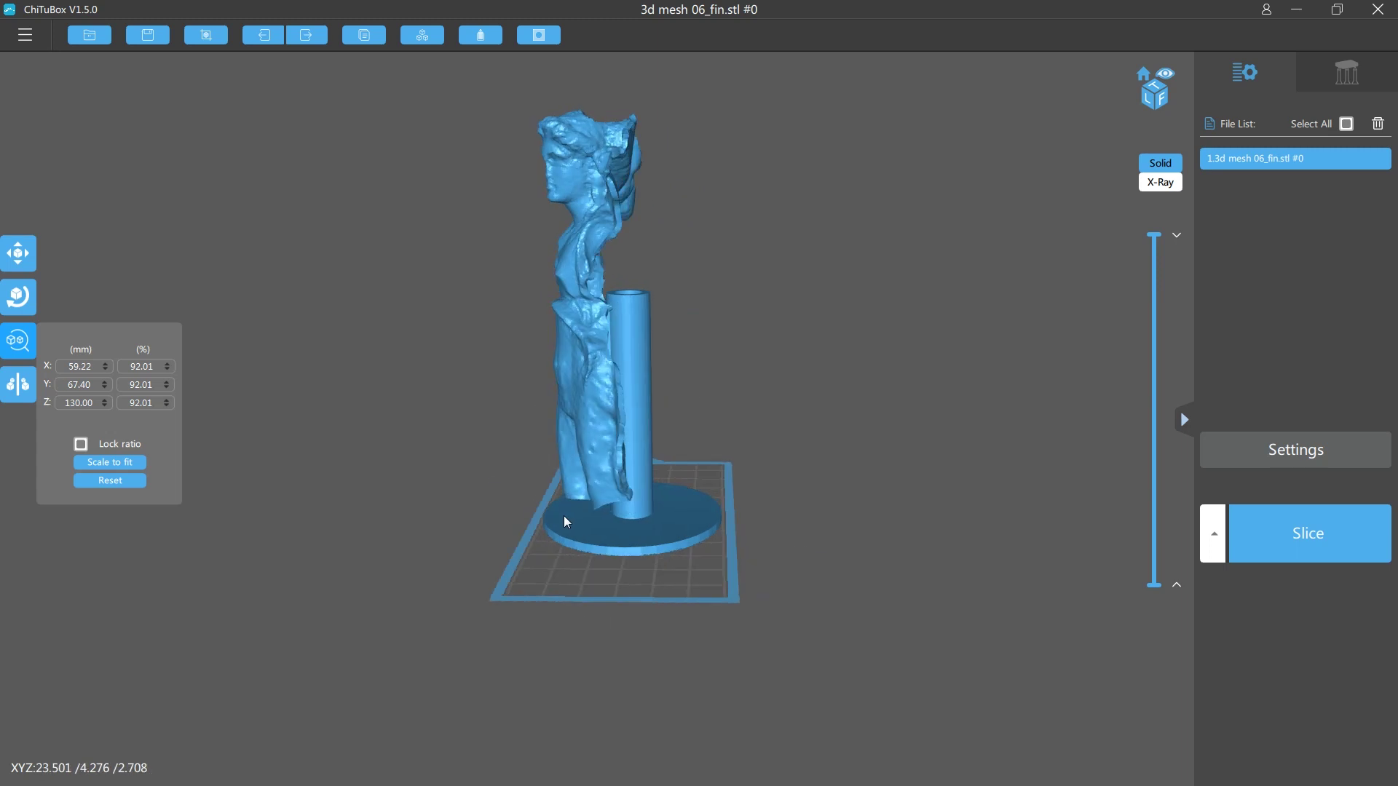
pyautogui.moveTo(643, 553); pyautogui.dragTo(623, 527, button='right')
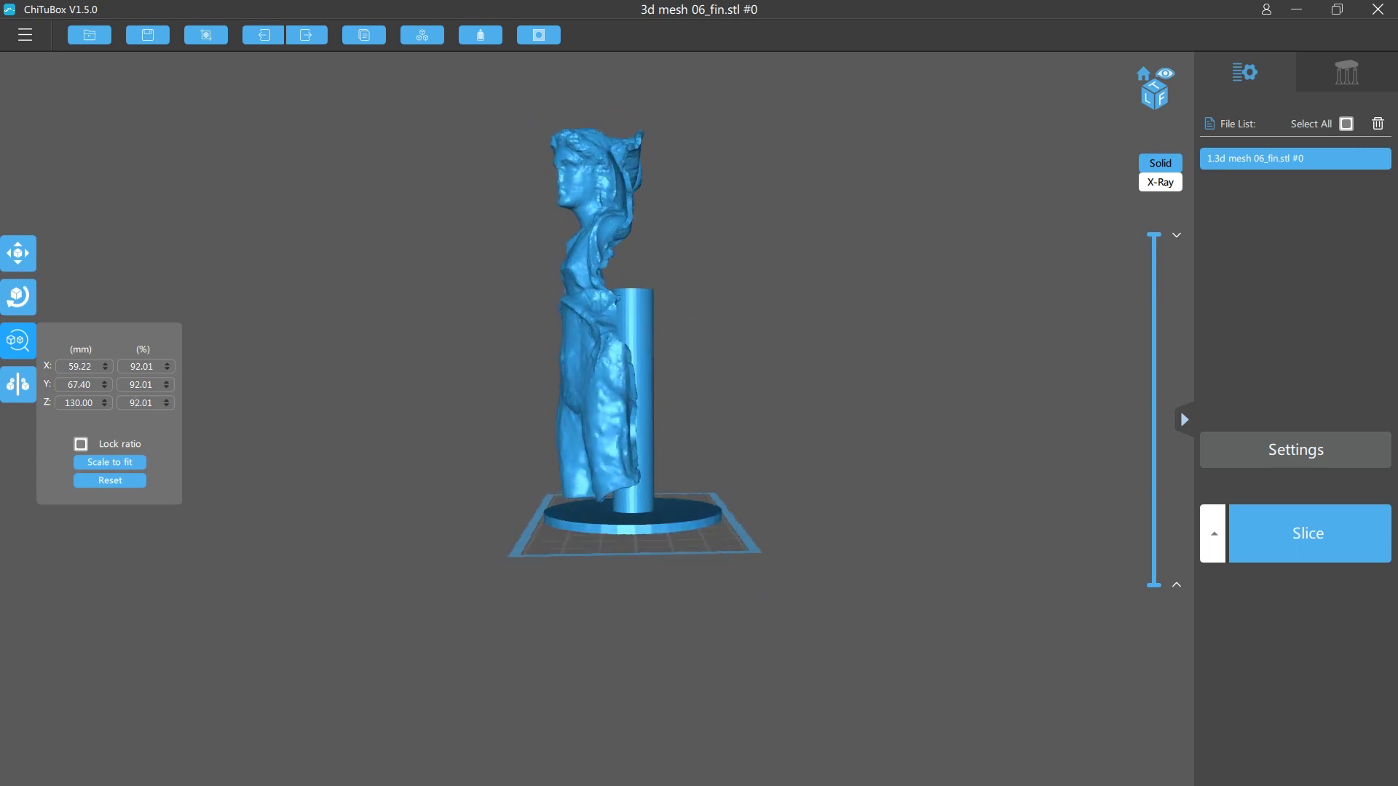
pyautogui.click(265, 421)
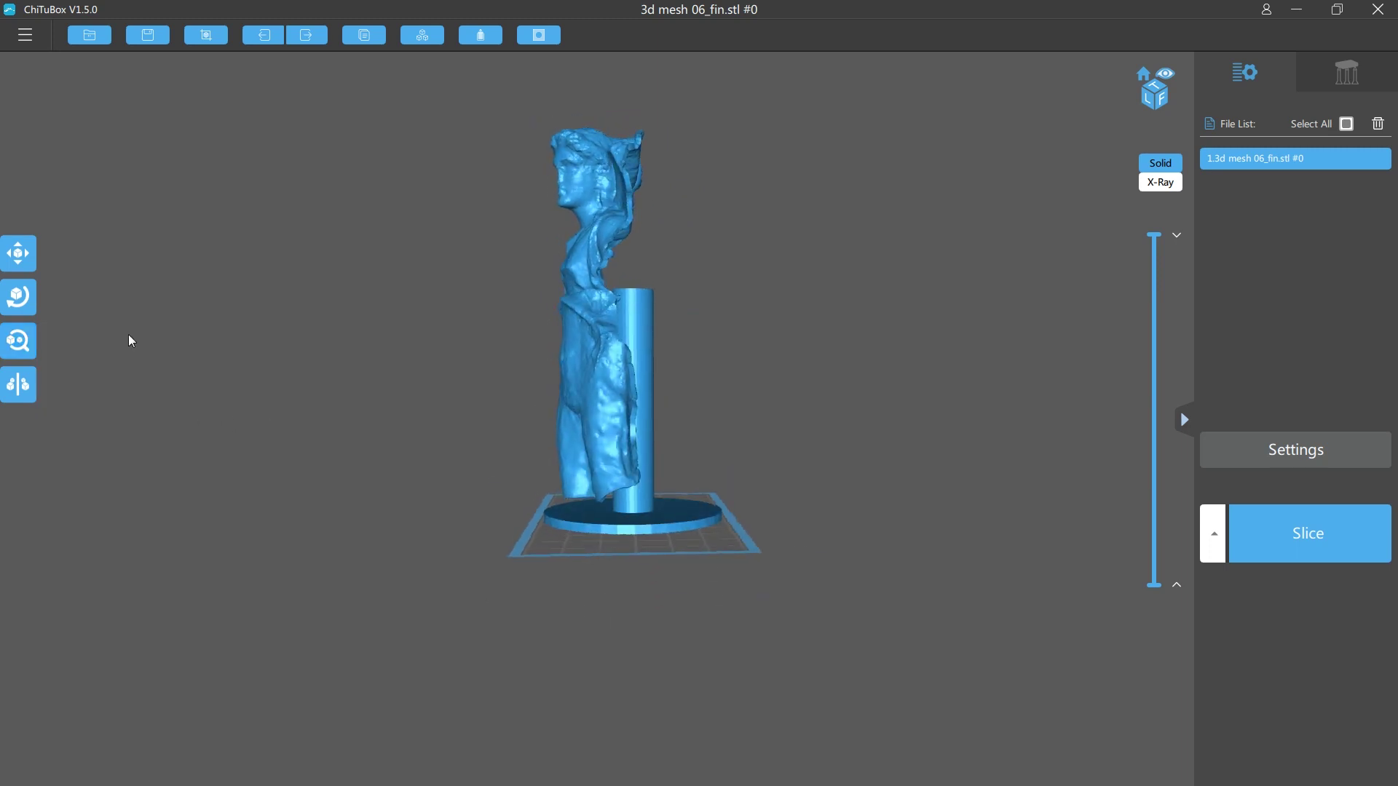
# Step: Tilt the statue and base by -10° about the Y axis
pyautogui.click(19, 296)
pyautogui.click(166, 341)
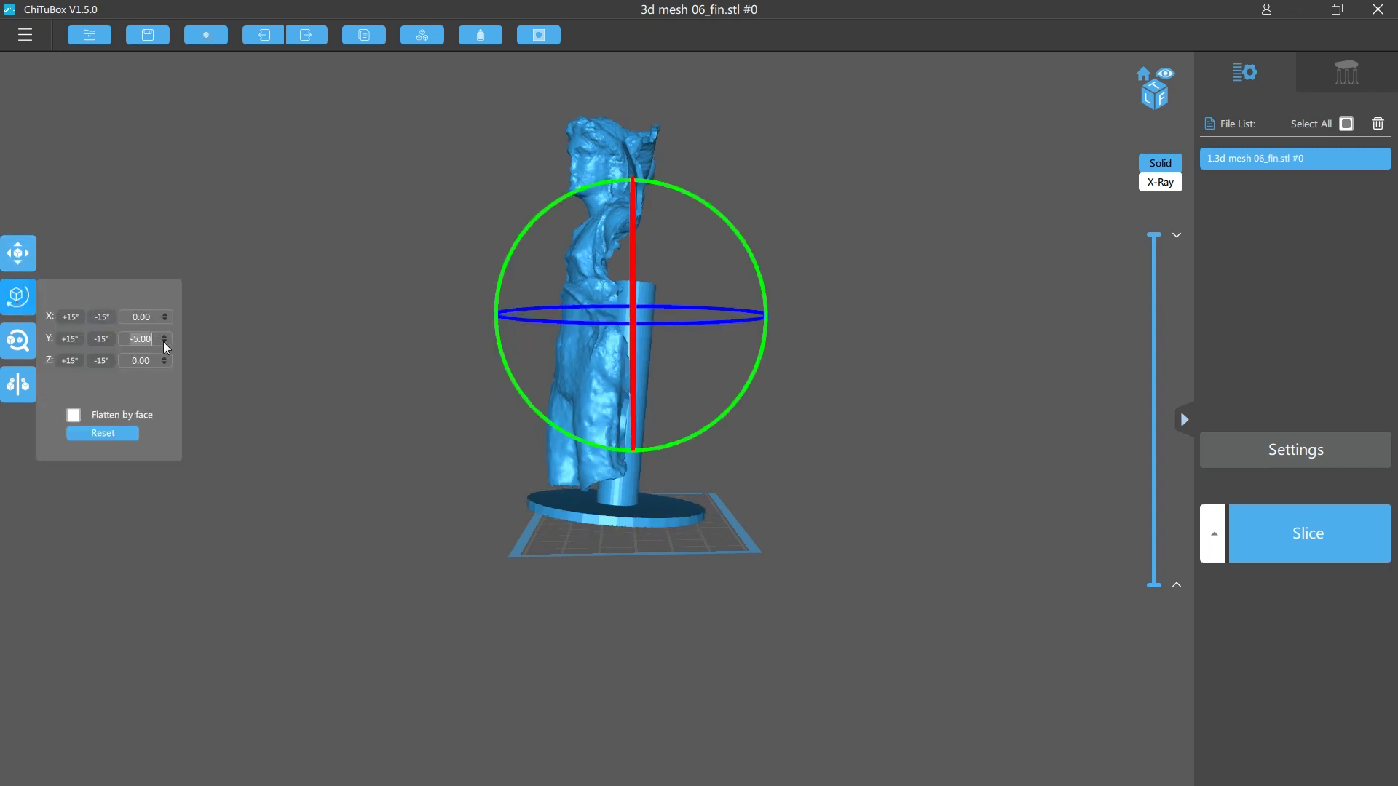
pyautogui.click(165, 343)
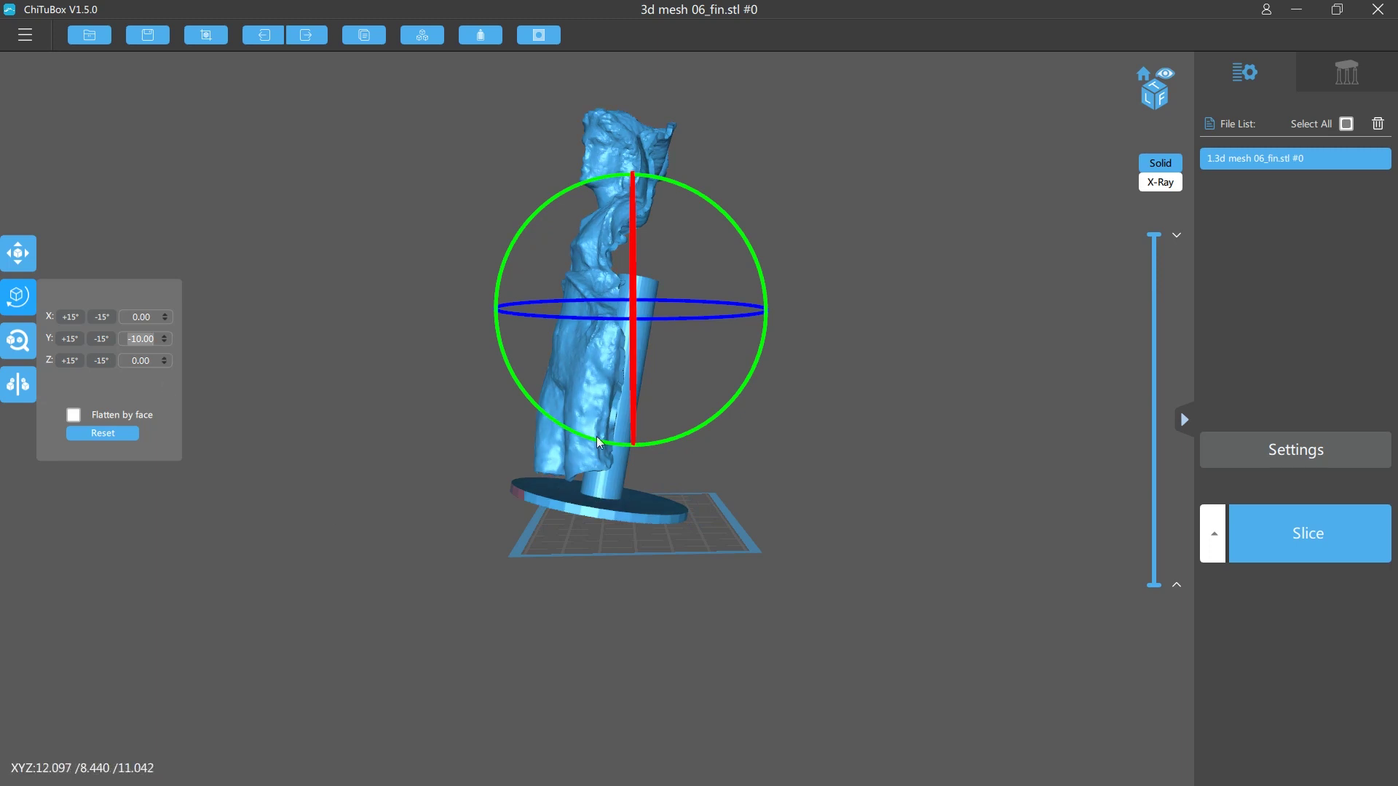
pyautogui.click(19, 296)
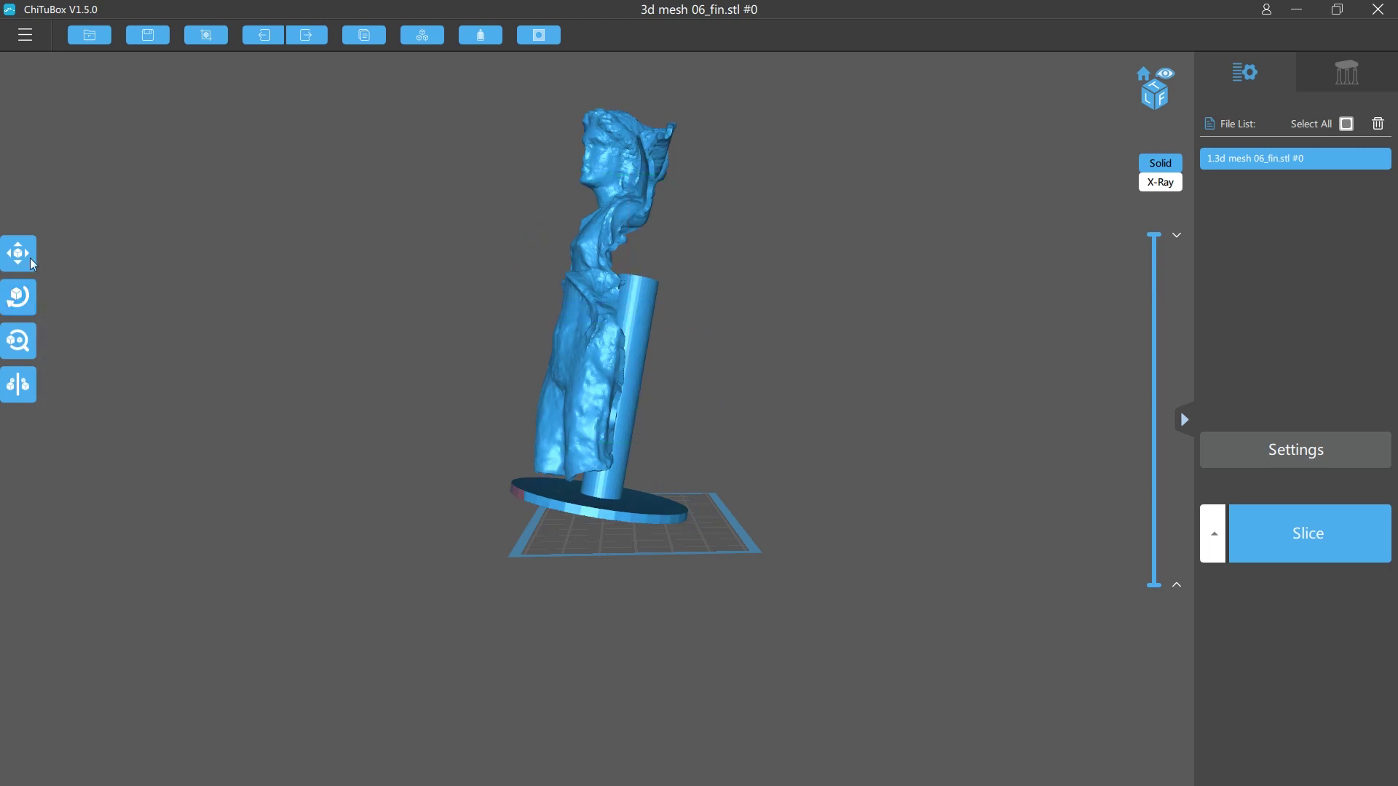
# Step: Shift the tilted model to X -10 and check its position over the build plate from several sides
pyautogui.click(18, 254)
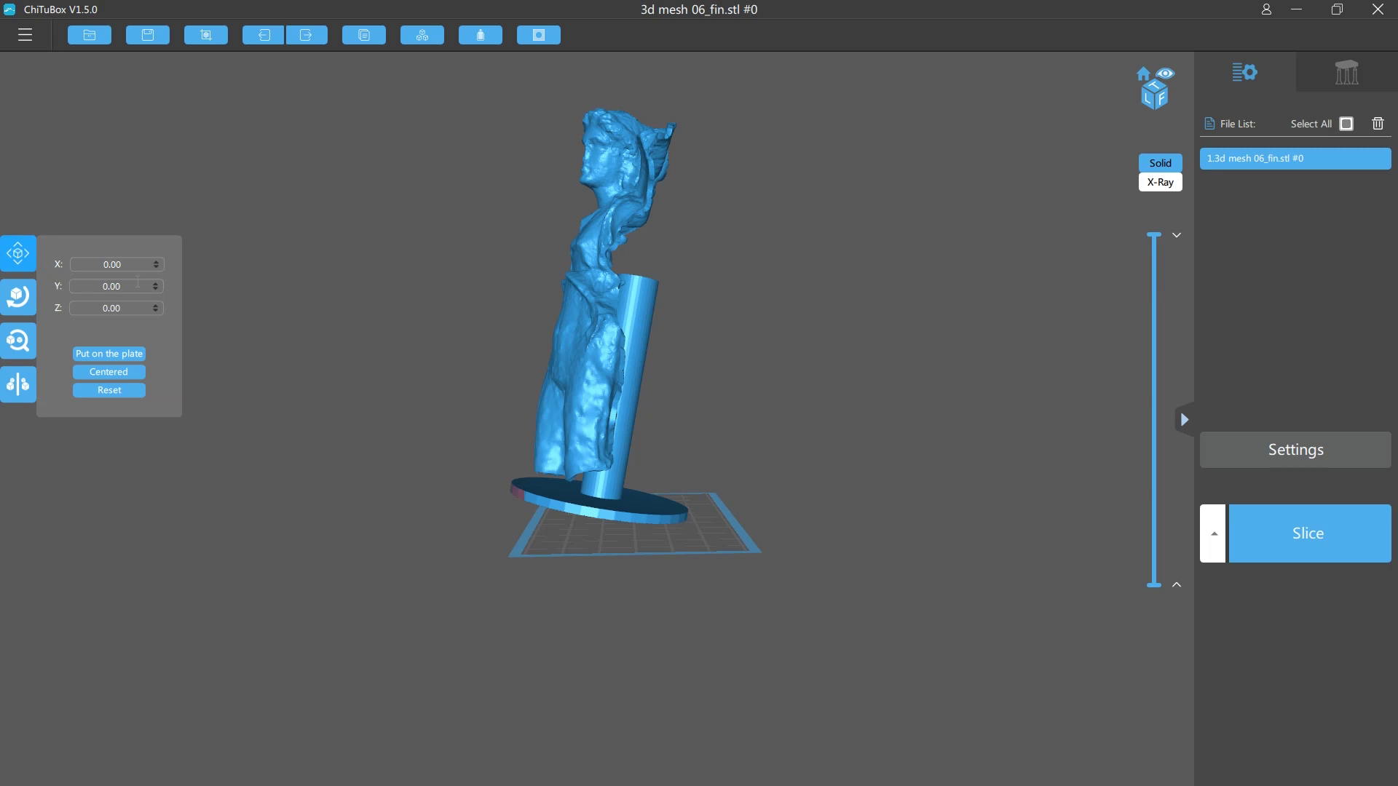
pyautogui.click(156, 268)
pyautogui.click(156, 268)
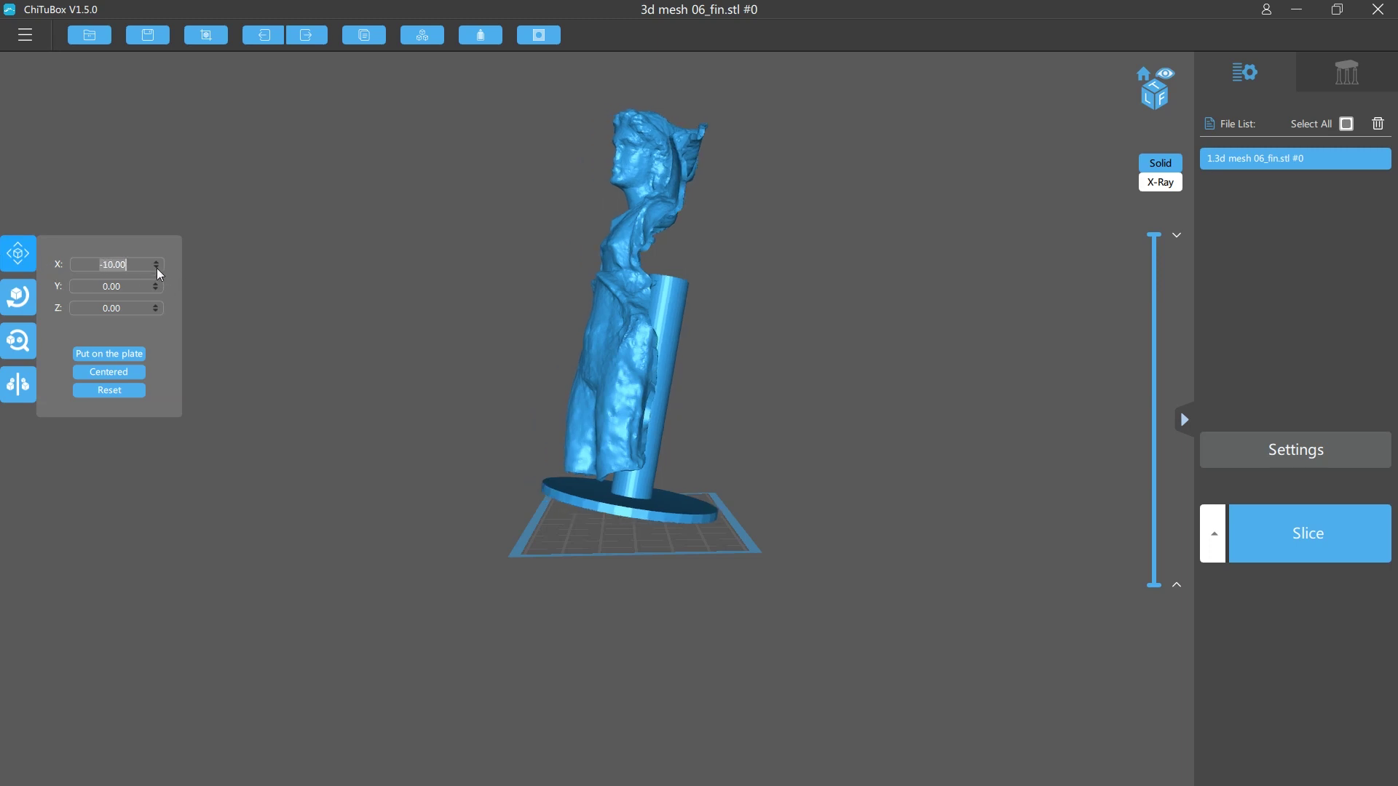
pyautogui.moveTo(316, 346); pyautogui.dragTo(620, 534)
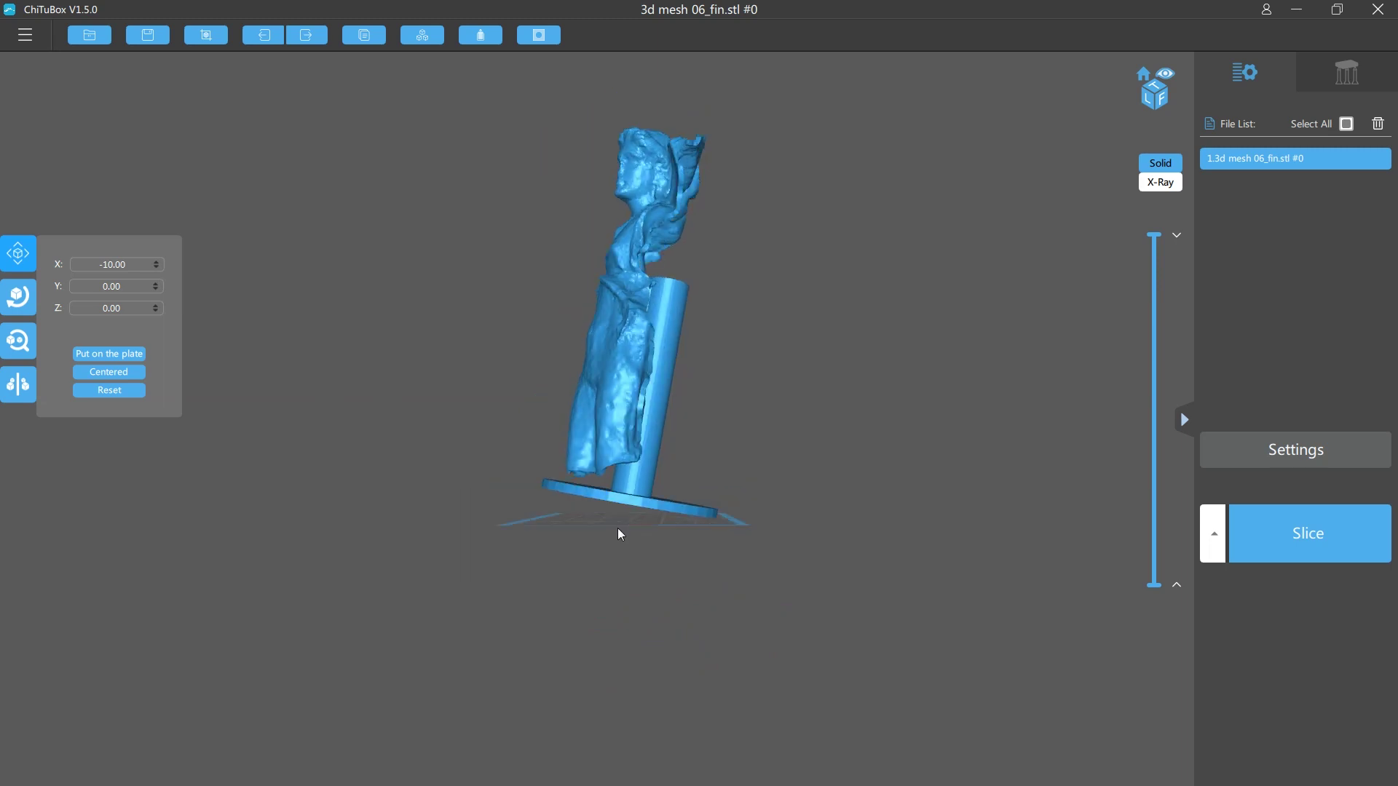
pyautogui.moveTo(751, 489); pyautogui.dragTo(757, 355)
pyautogui.moveTo(741, 524); pyautogui.dragTo(846, 152)
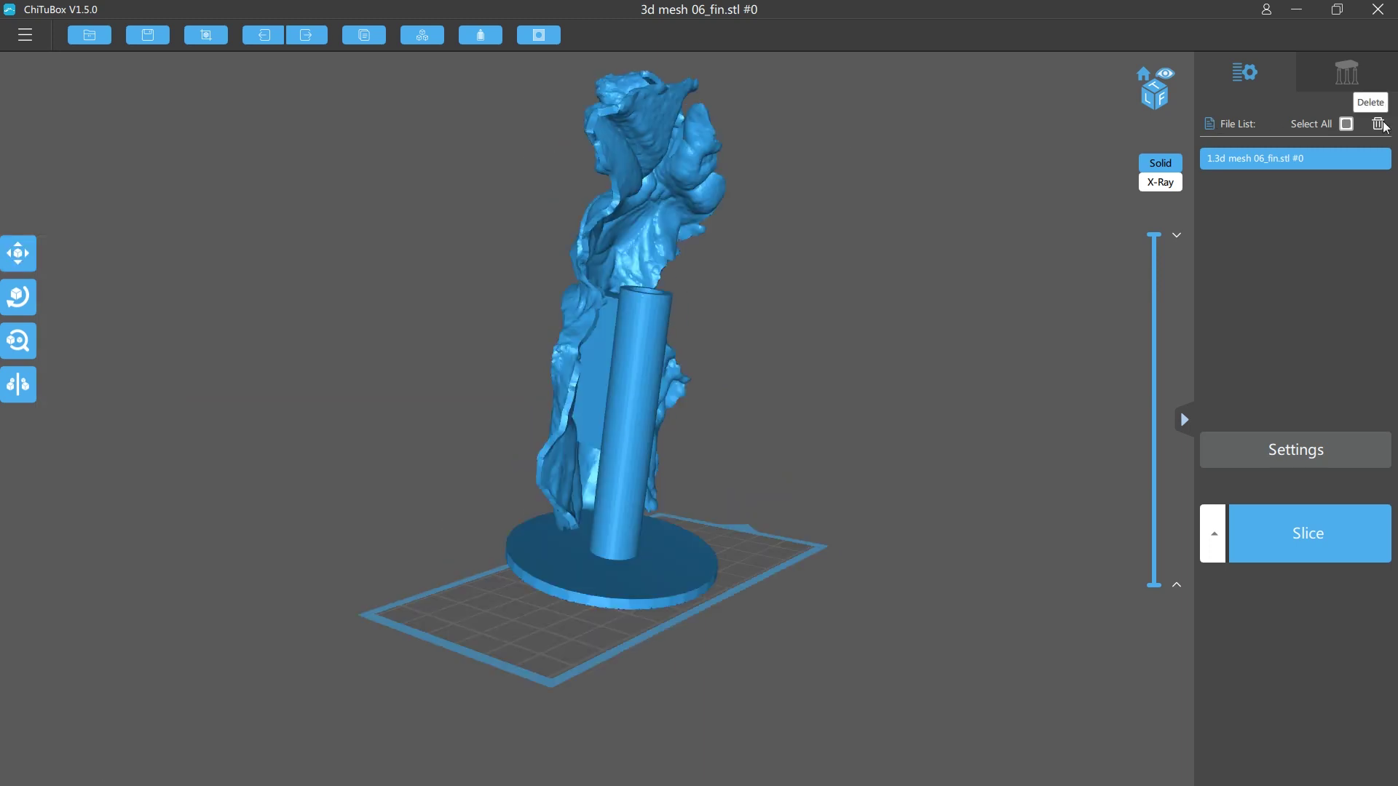
# Step: Delete 3d mesh 06_fin.stl from the file list and load 3d mesh 04_solid.stl in its place
pyautogui.click(1380, 126)
pyautogui.moveTo(1113, 217); pyautogui.dragTo(454, 390)
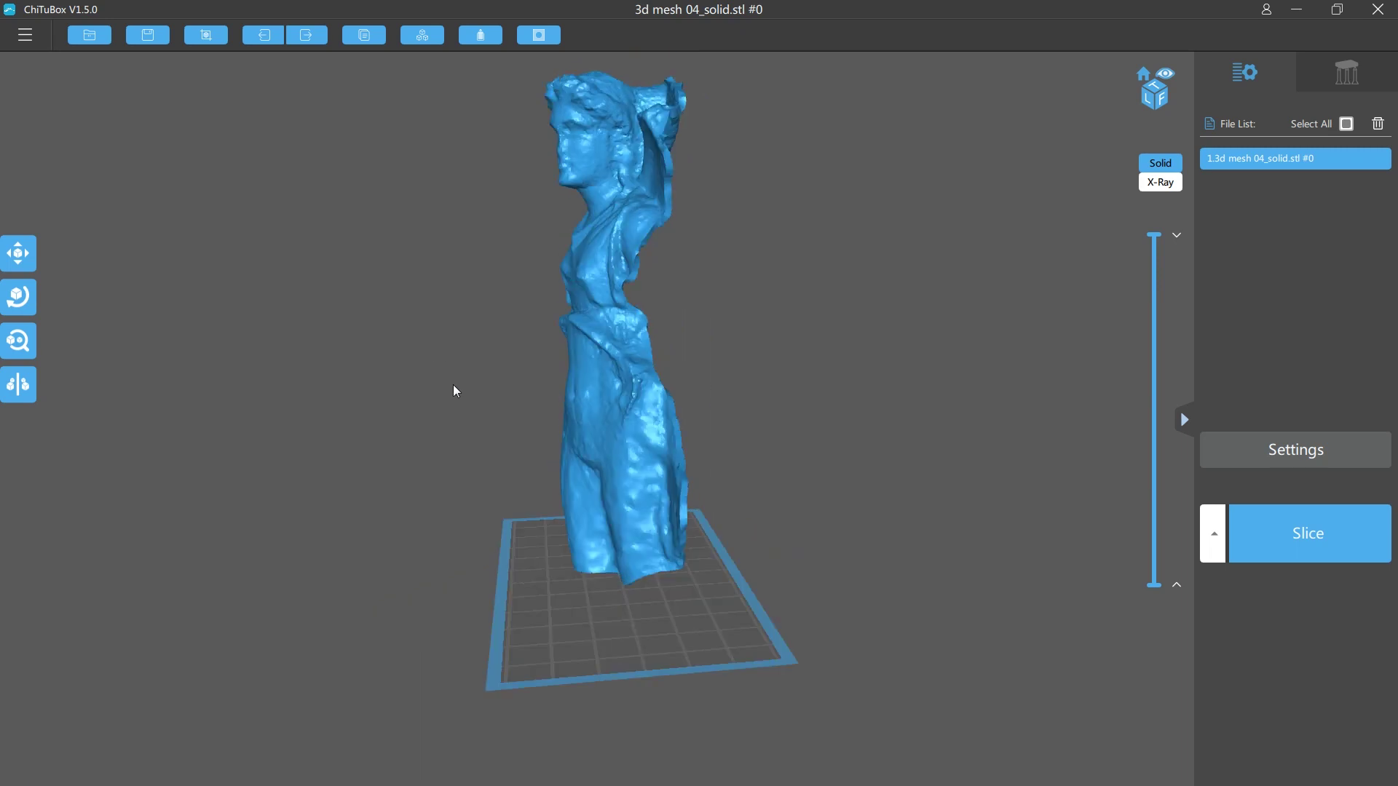
# Step: Scale the solid statue uniformly to 92% with the ratio locked and check it from all sides
pyautogui.moveTo(699, 482); pyautogui.dragTo(480, 466)
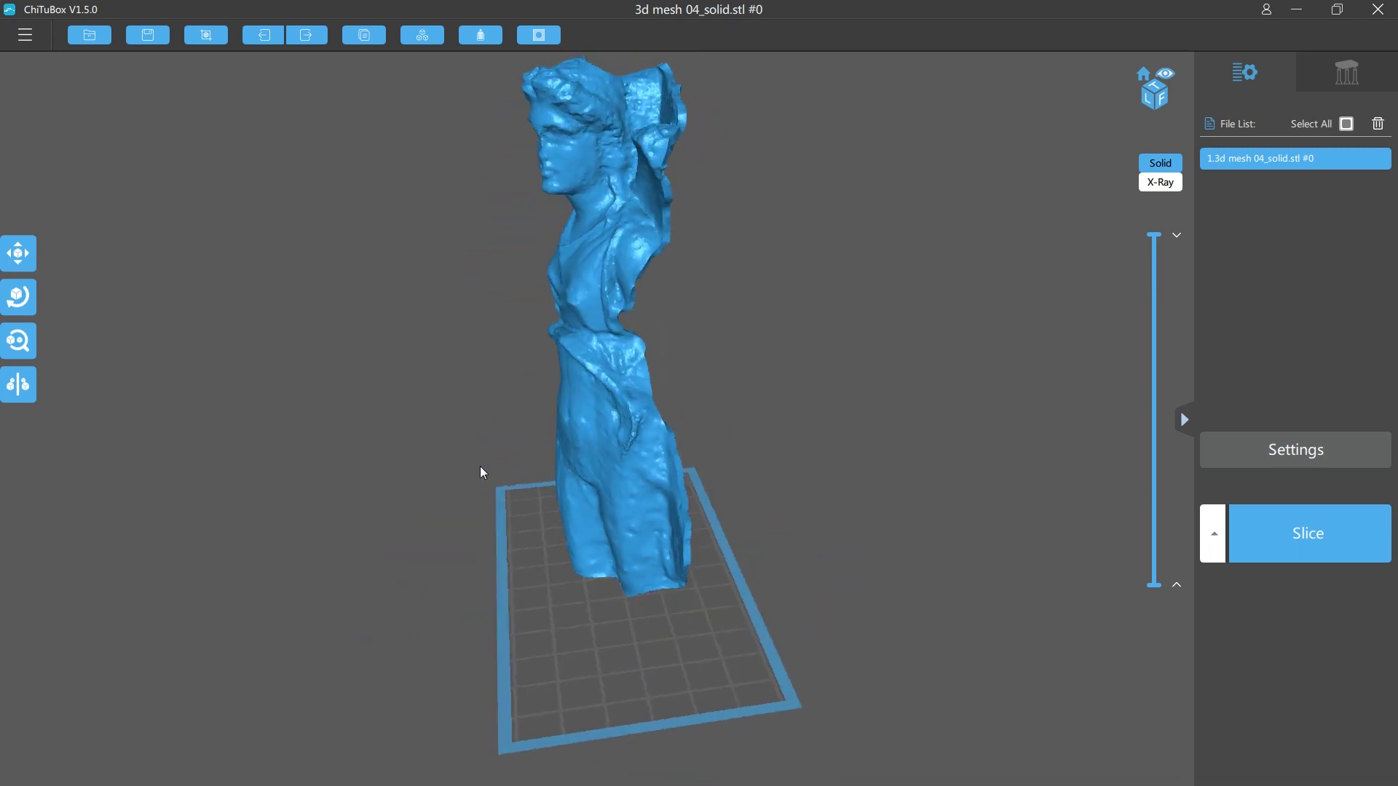
pyautogui.click(21, 349)
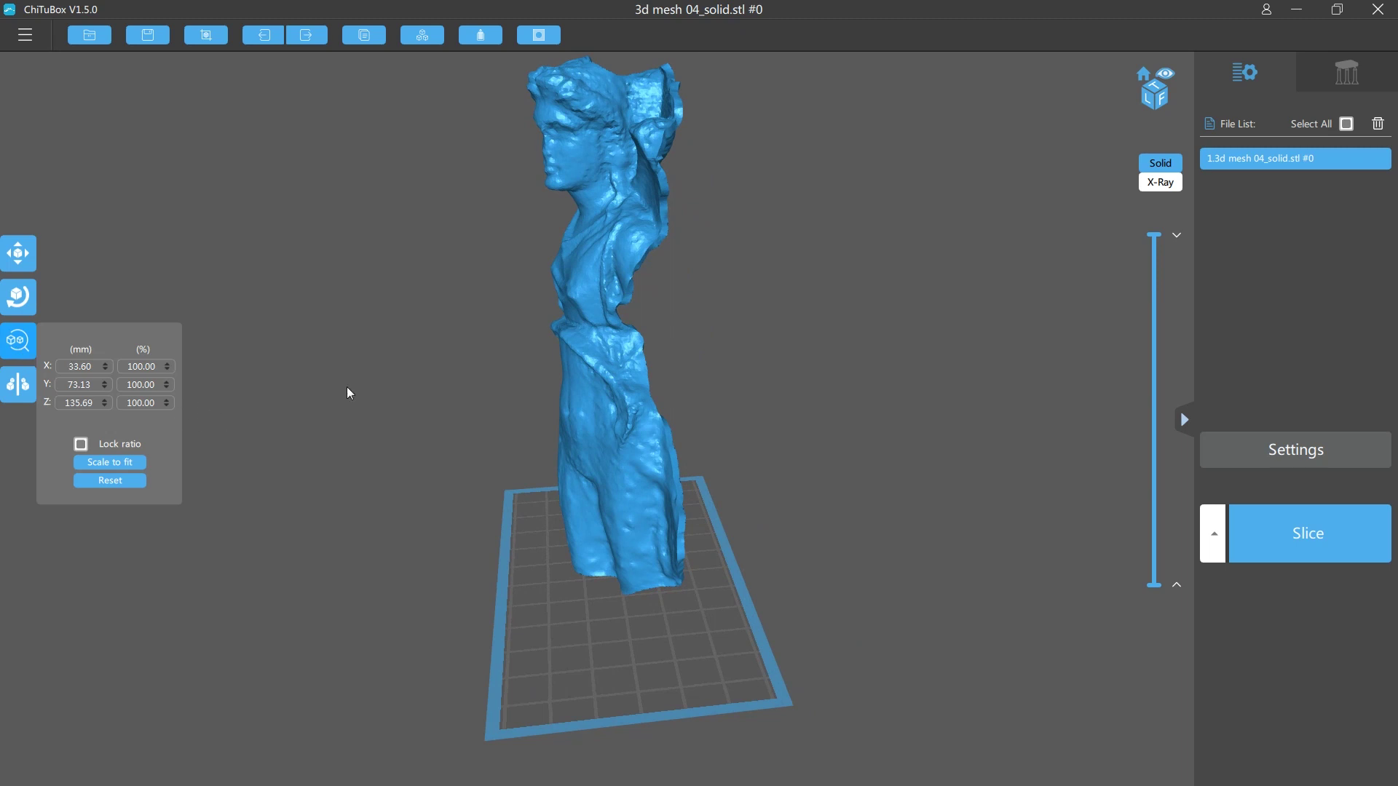
pyautogui.click(148, 404)
pyautogui.hotkey('ctrl', 'a')
pyautogui.write('92')
pyautogui.moveTo(432, 522); pyautogui.dragTo(456, 458, button='right')
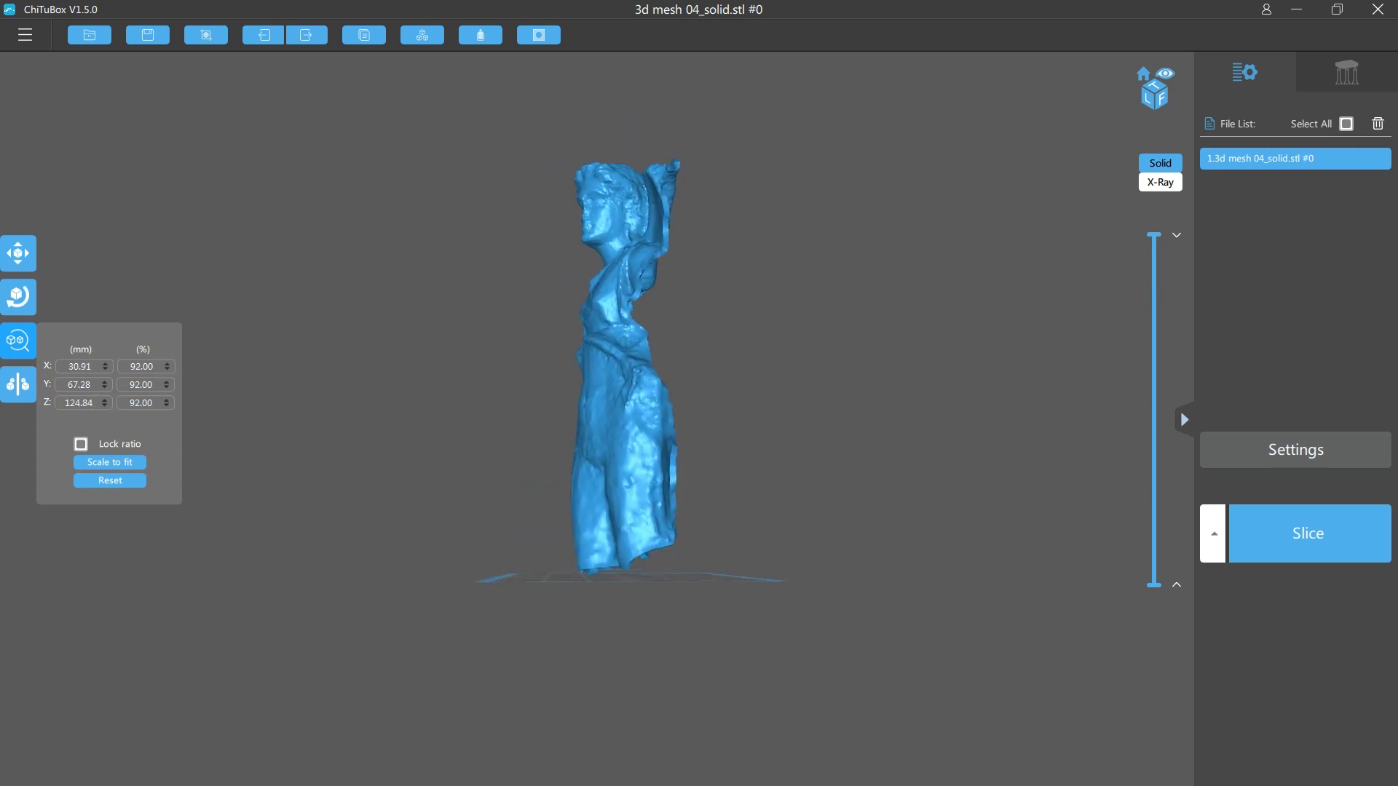
pyautogui.moveTo(611, 478)
pyautogui.mouseDown(button='right')
pyautogui.moveTo(608, 496)
pyautogui.moveTo(608, 477)
pyautogui.mouseUp(button='right')
pyautogui.moveTo(616, 283); pyautogui.dragTo(591, 591, button='right')
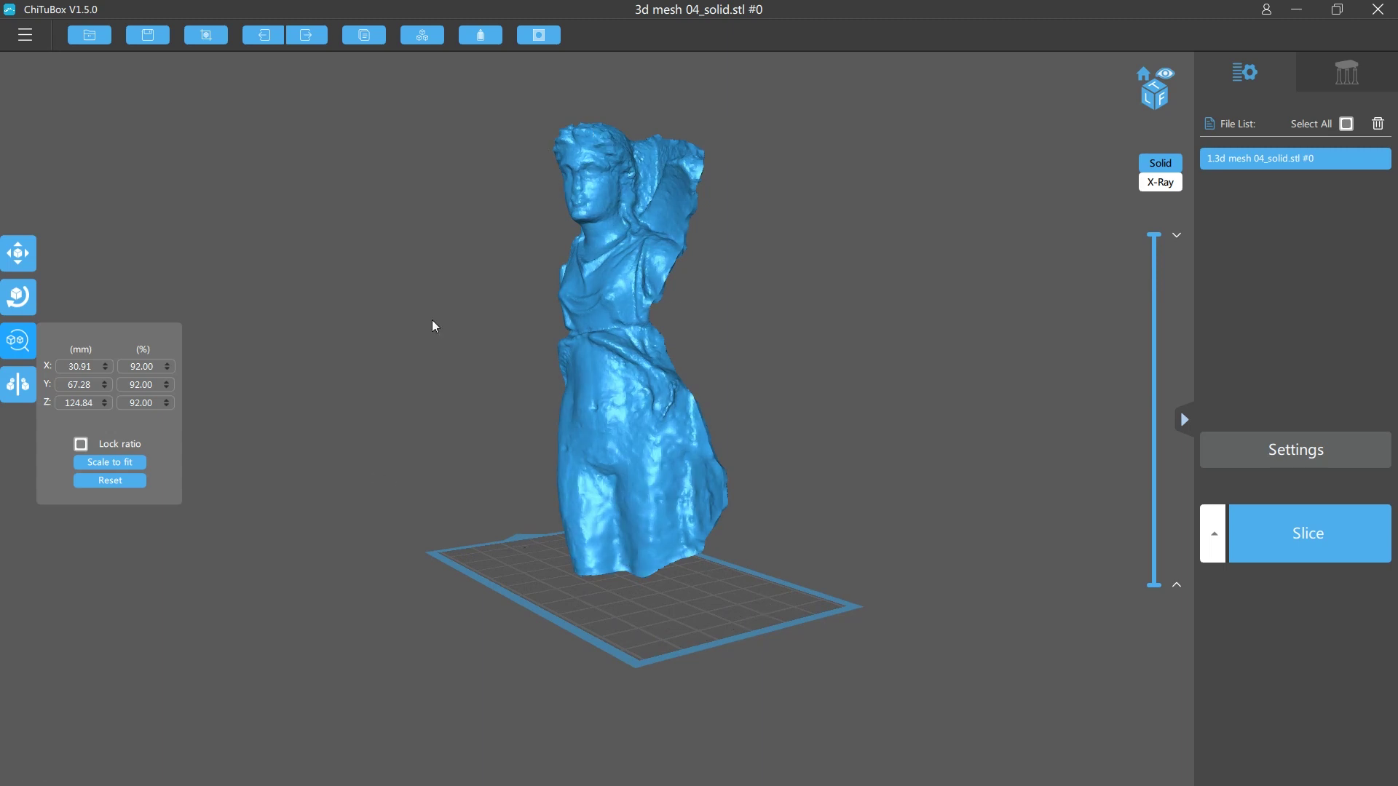
pyautogui.moveTo(307, 381); pyautogui.dragTo(967, 420, button='right')
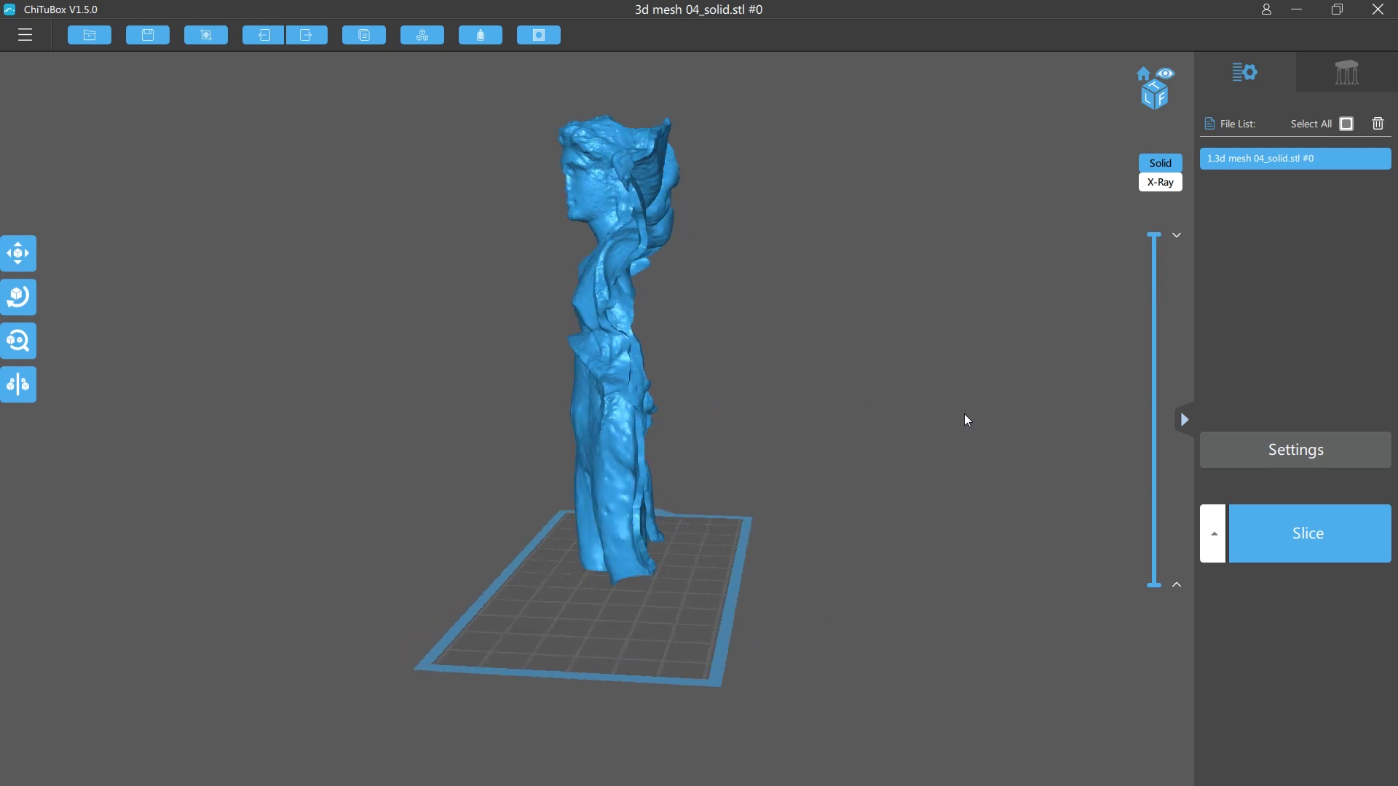
# Step: Open the support settings and review the skate raft's area ratio and thickness beneath the statue
pyautogui.click(1340, 71)
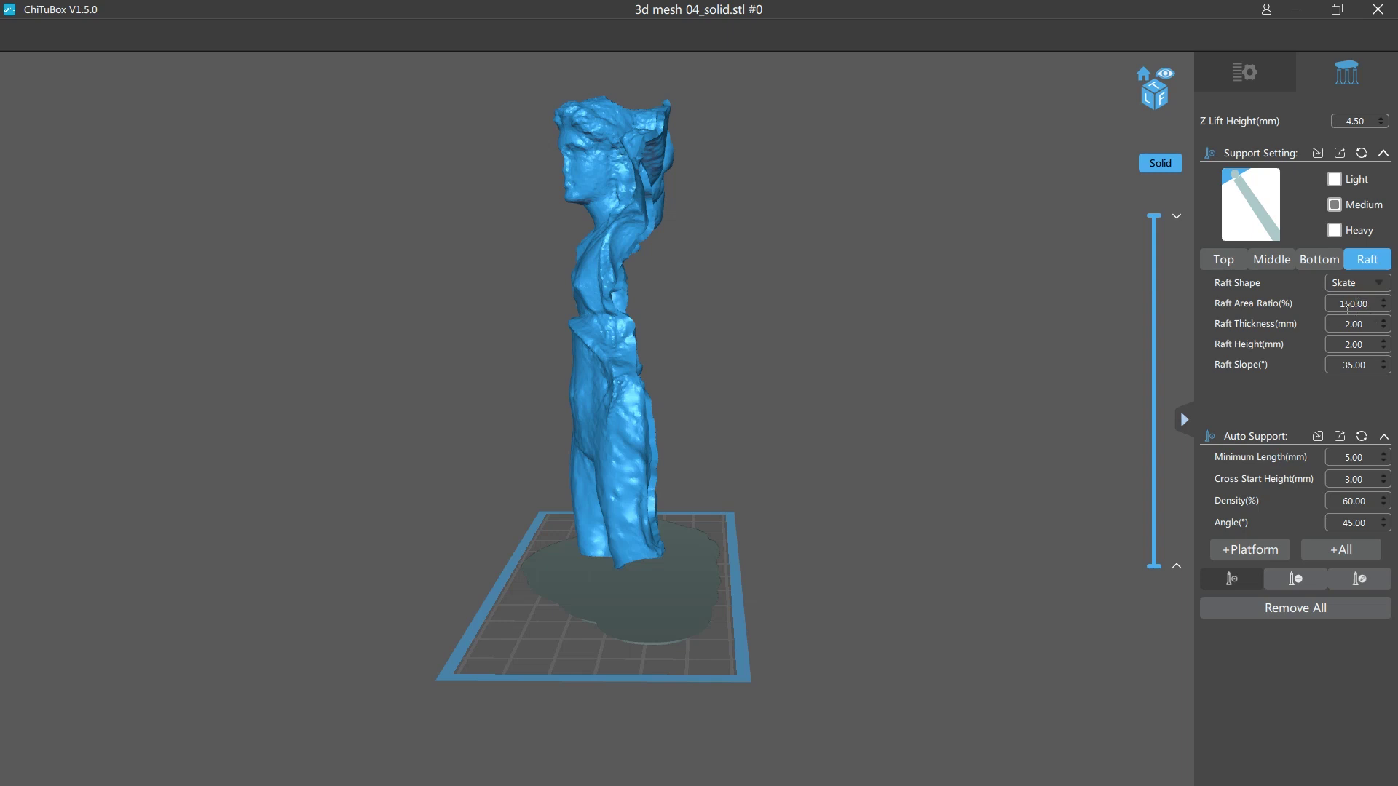
pyautogui.moveTo(717, 579); pyautogui.dragTo(842, 626, button='right')
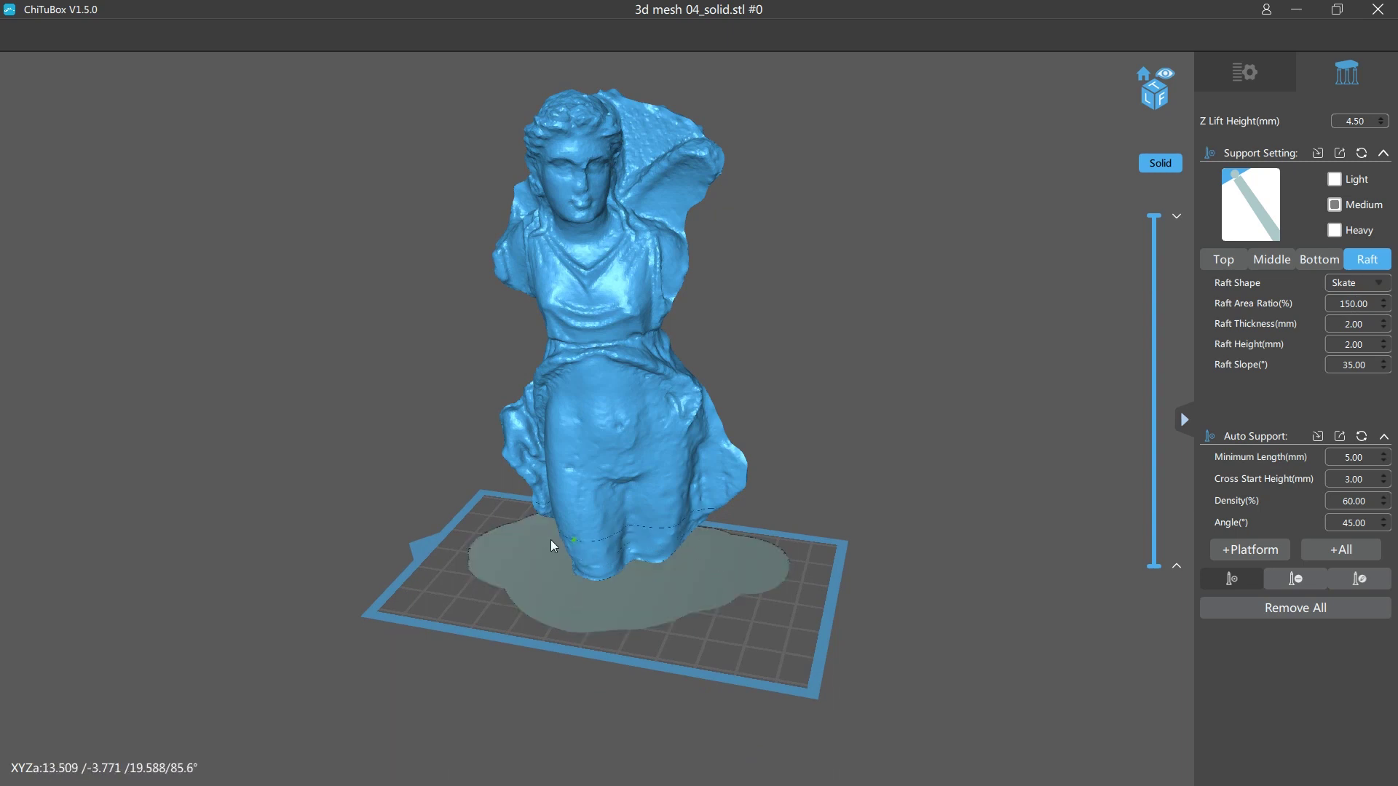
pyautogui.moveTo(823, 643); pyautogui.dragTo(645, 587, button='right')
pyautogui.moveTo(664, 533); pyautogui.dragTo(953, 517, button='right')
pyautogui.doubleClick(1368, 303)
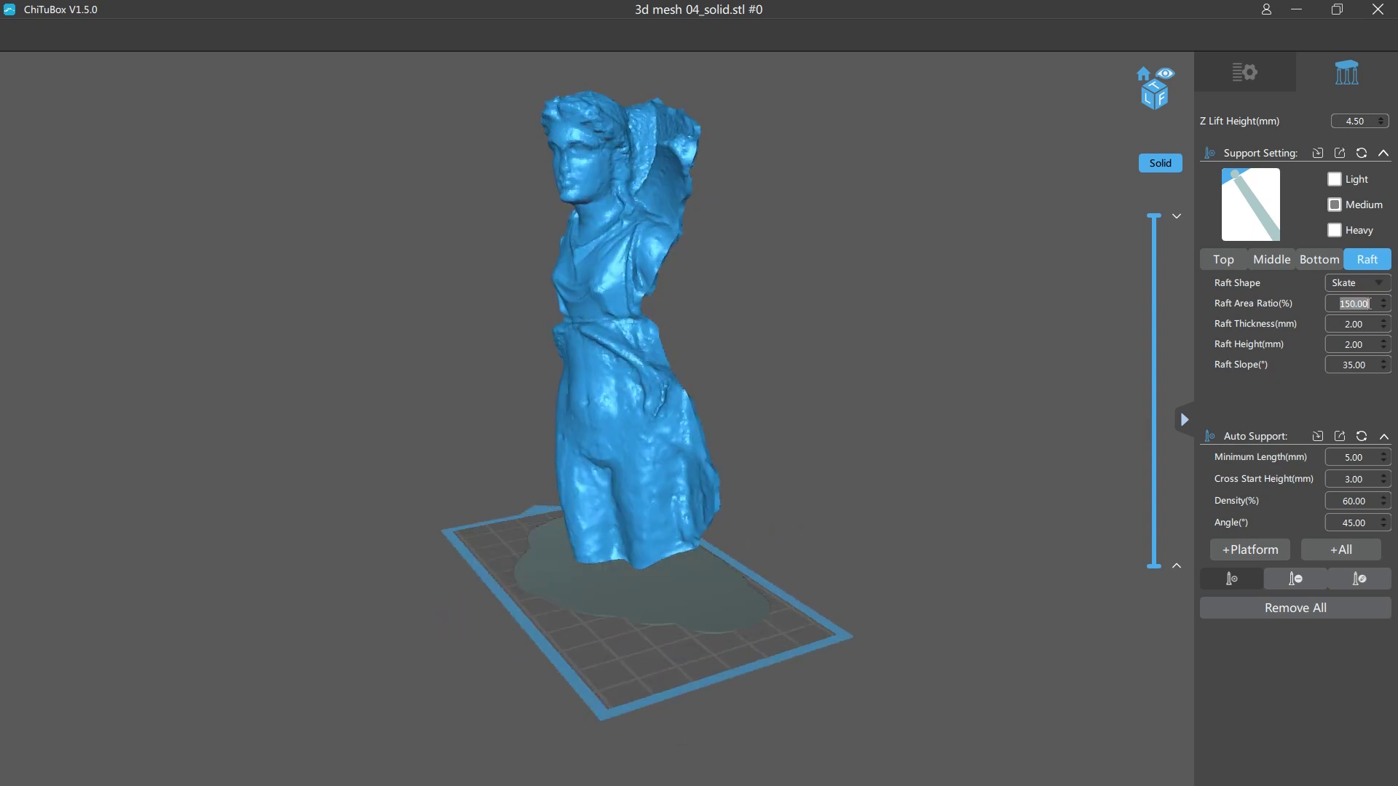
pyautogui.click(1365, 327)
pyautogui.click(1351, 325)
# Step: Review the contact diameter and contact depth in the top support settings
pyautogui.click(1224, 263)
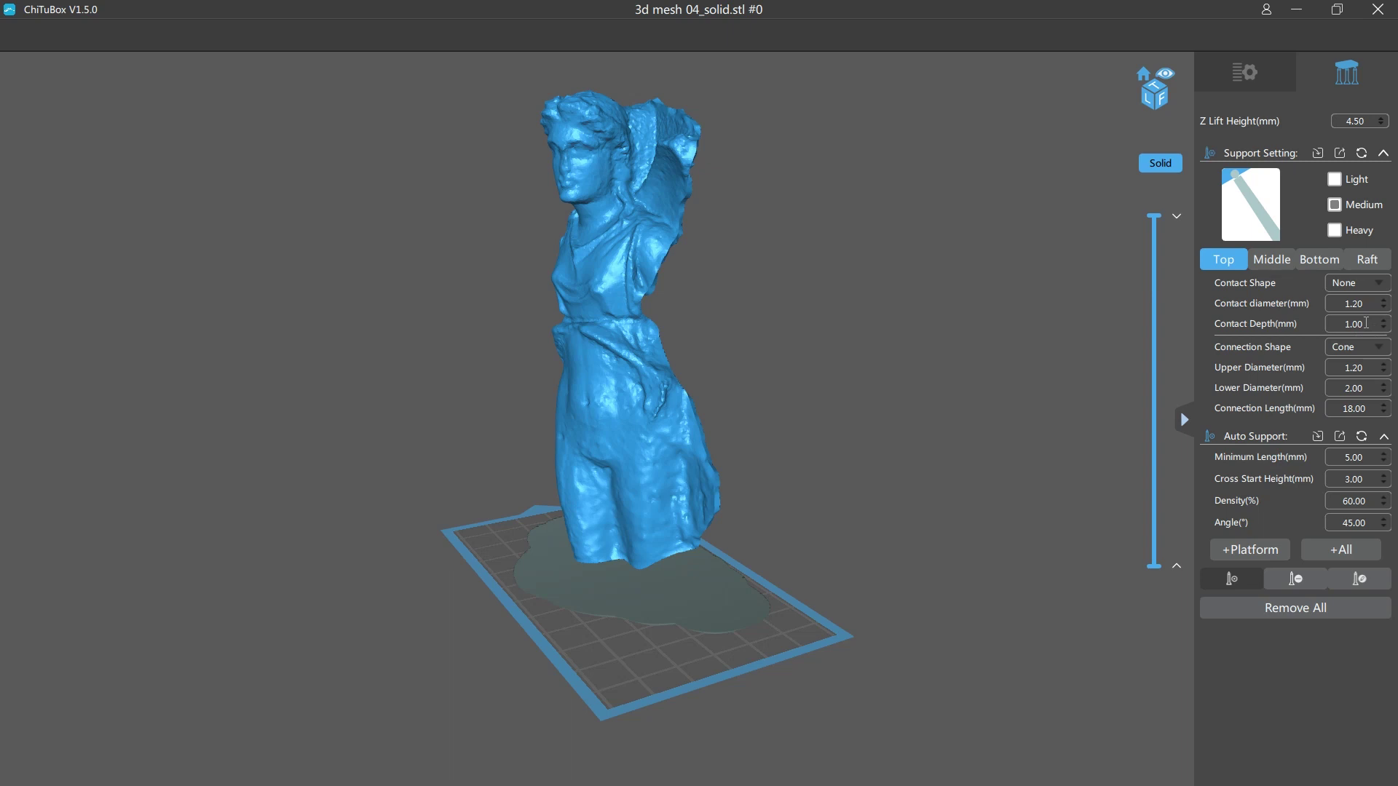
pyautogui.doubleClick(1351, 305)
pyautogui.moveTo(1352, 323); pyautogui.dragTo(1320, 329)
# Step: Examine the statue's hollow back and lower edges to judge the connection length the supports need
pyautogui.moveTo(738, 385); pyautogui.dragTo(671, 395, button='right')
pyautogui.scroll(8, 600, 335)
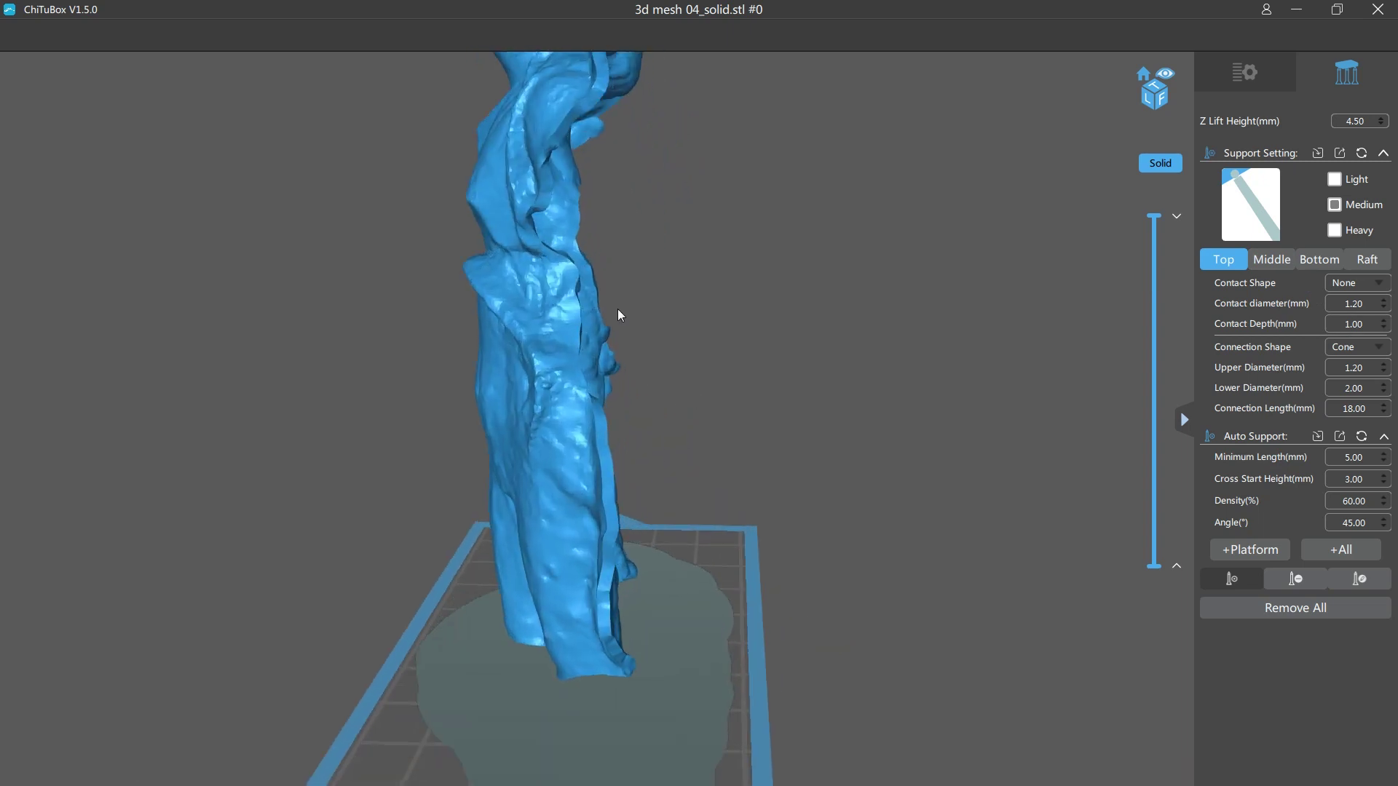
pyautogui.moveTo(525, 350); pyautogui.dragTo(361, 354, button='right')
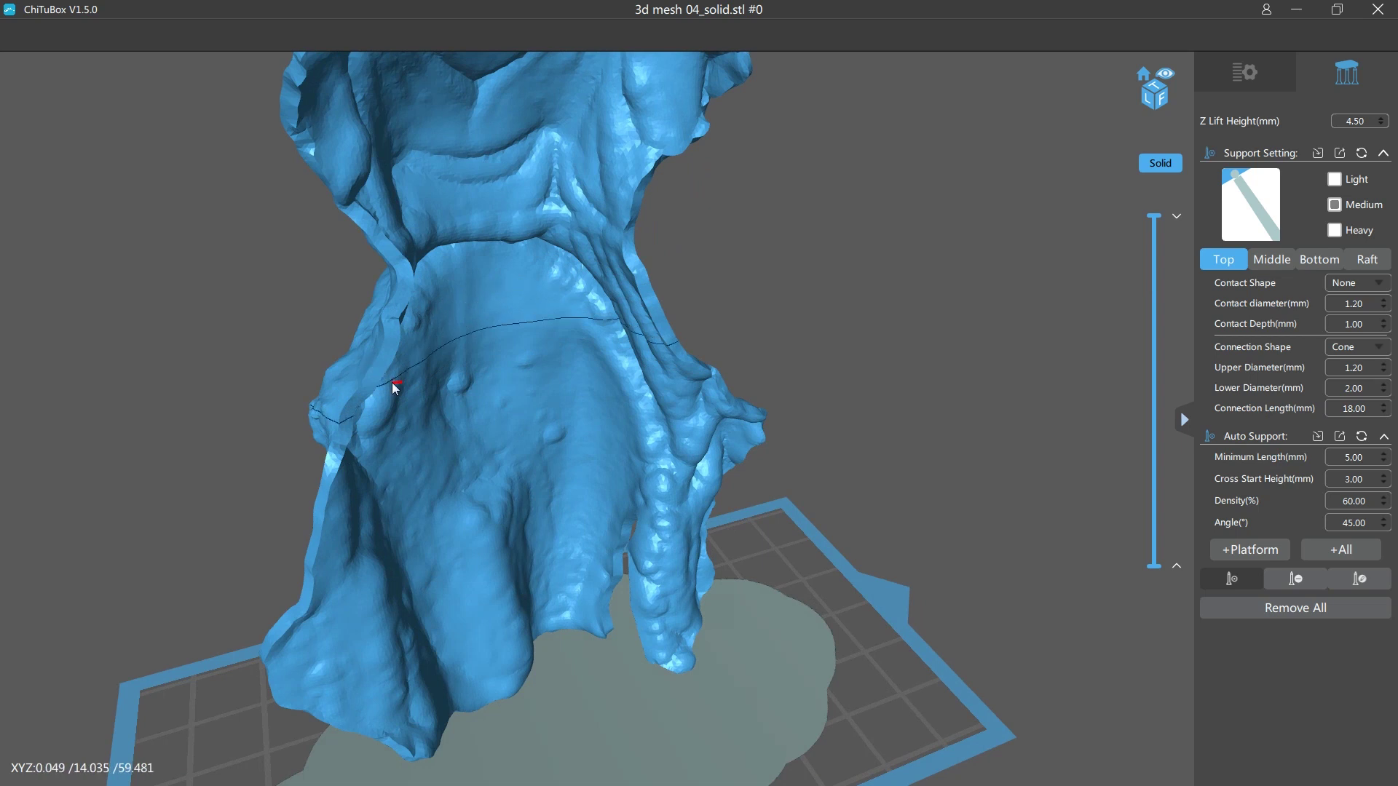
pyautogui.moveTo(546, 418); pyautogui.dragTo(656, 408, button='right')
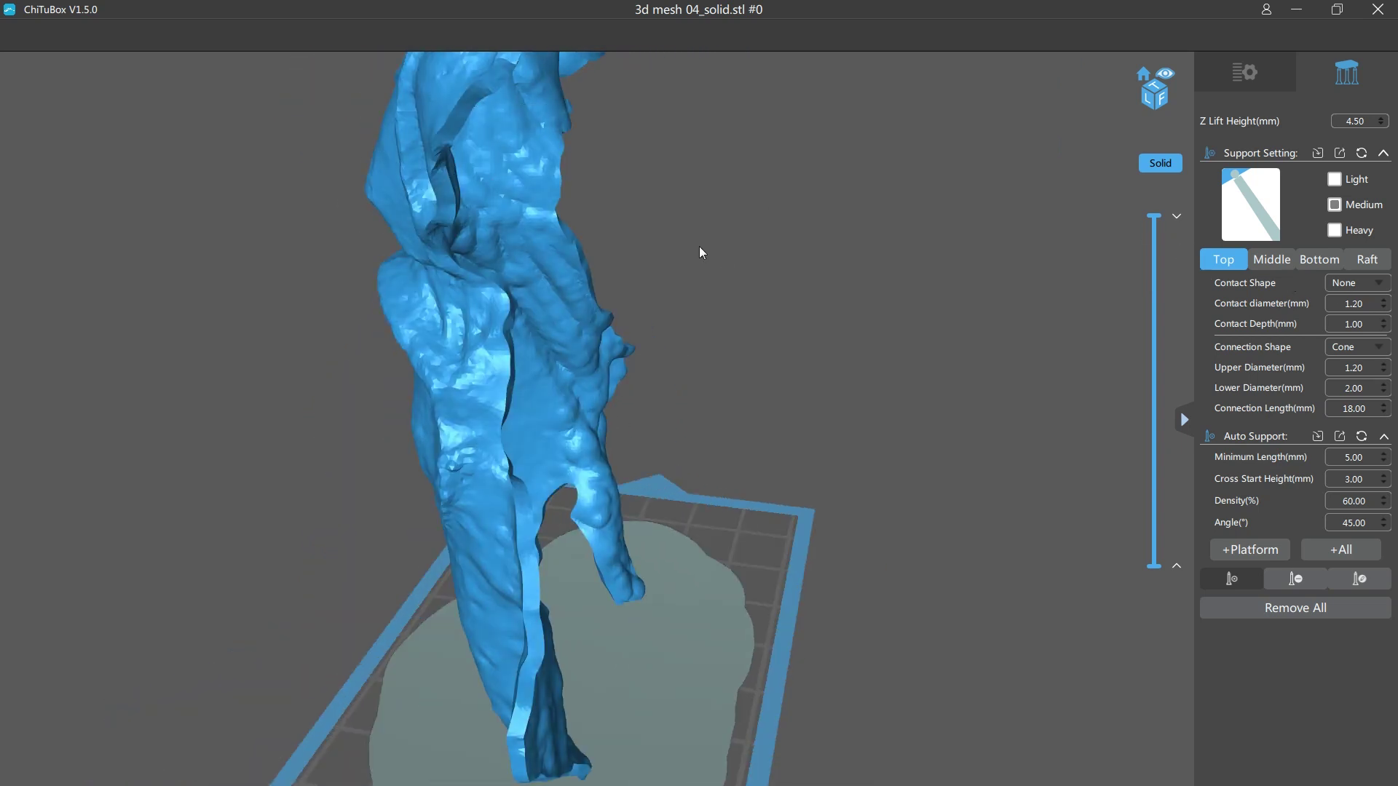
pyautogui.moveTo(454, 196); pyautogui.dragTo(371, 196, button='right')
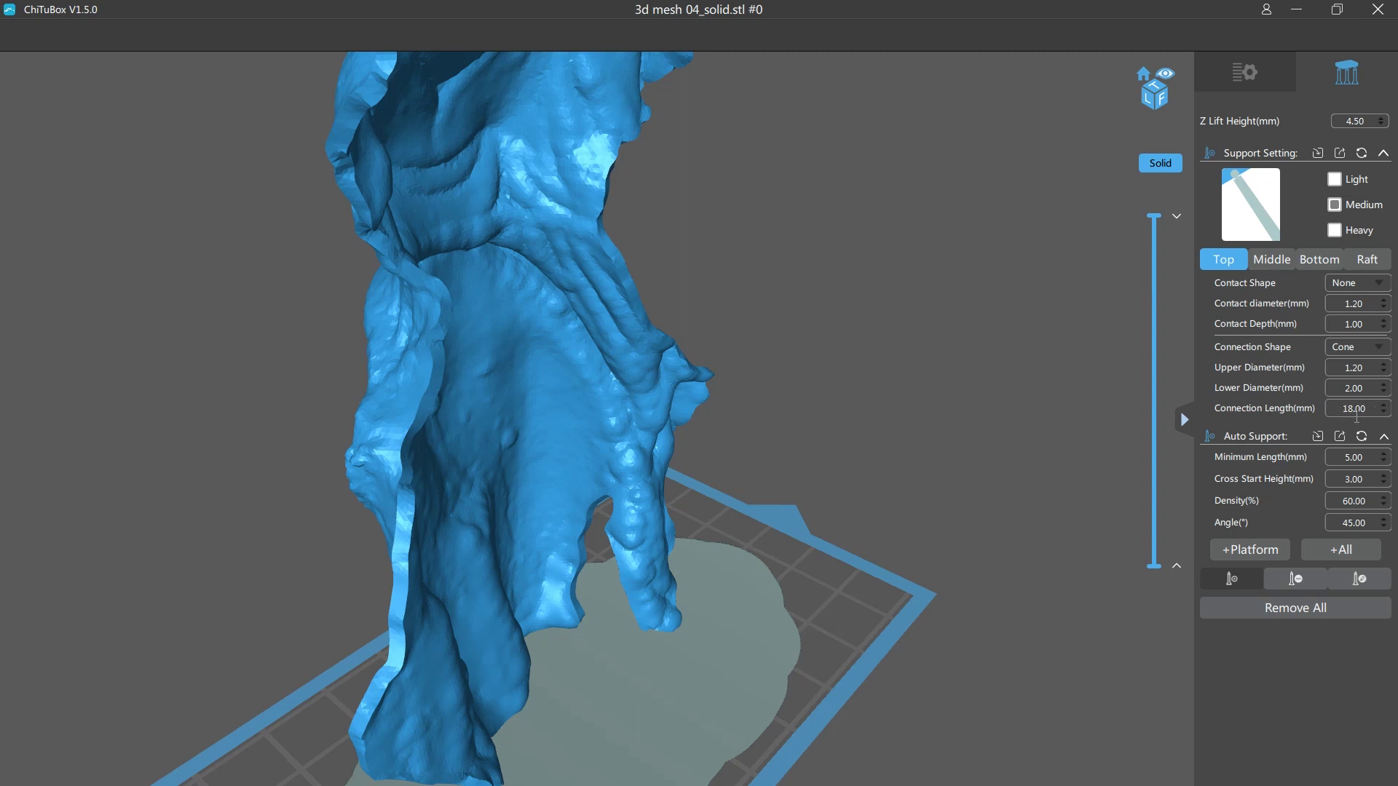
pyautogui.moveTo(1093, 583); pyautogui.dragTo(1088, 504, button='right')
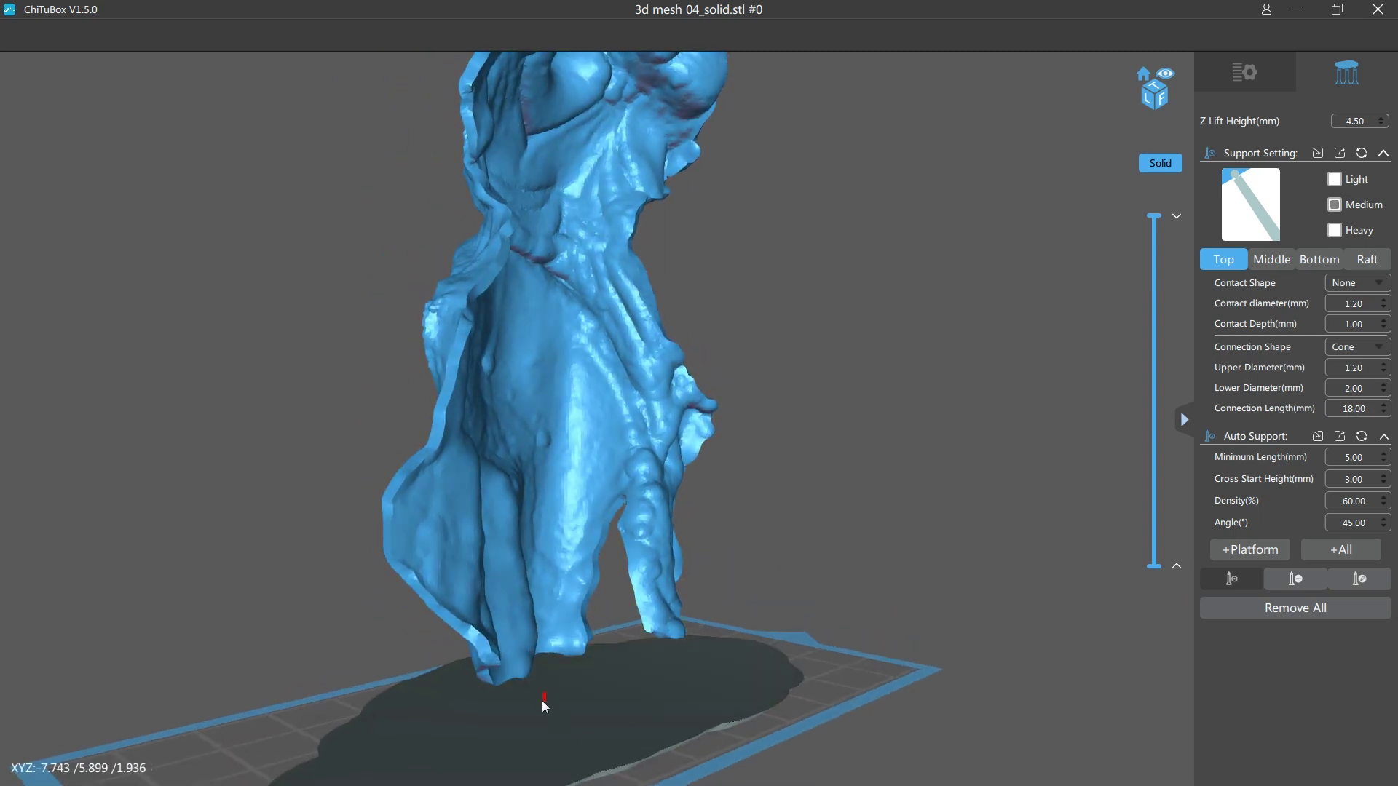
pyautogui.moveTo(504, 641); pyautogui.dragTo(532, 652, button='right')
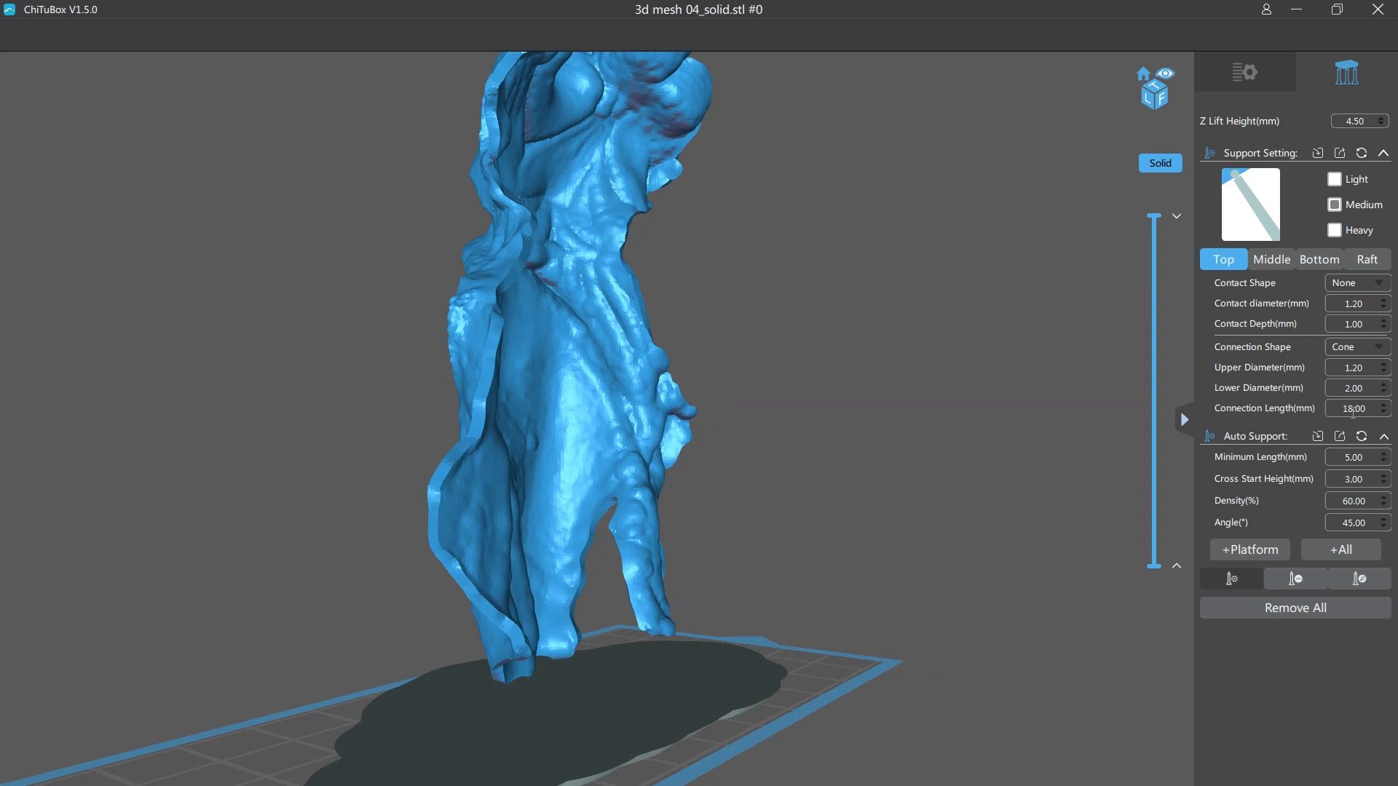
pyautogui.moveTo(597, 462); pyautogui.dragTo(577, 405, button='right')
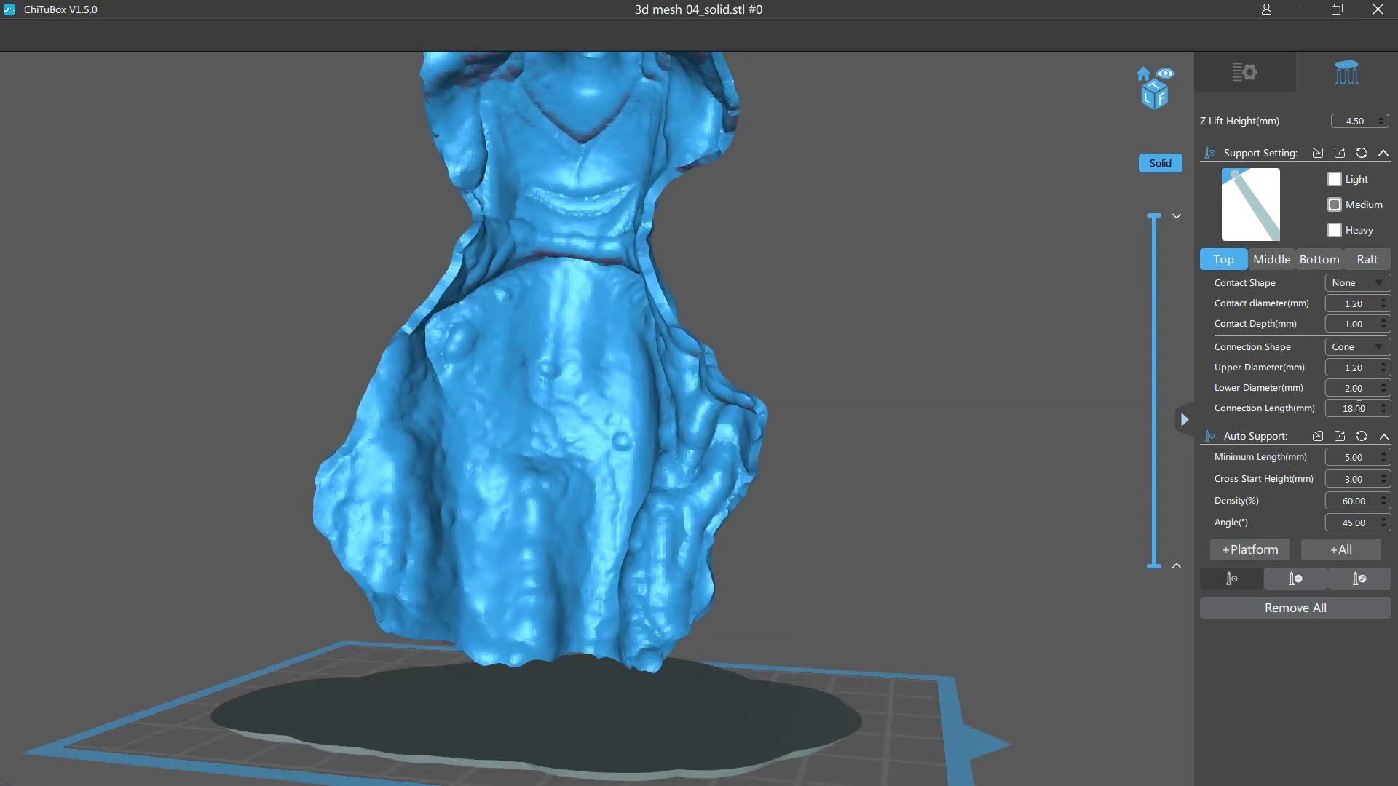
pyautogui.moveTo(596, 342); pyautogui.dragTo(538, 326, button='right')
pyautogui.moveTo(581, 635); pyautogui.dragTo(984, 668, button='right')
# Step: Review the middle and bottom settings of the medium support, including shape, diameter and platform touch shape
pyautogui.click(1277, 260)
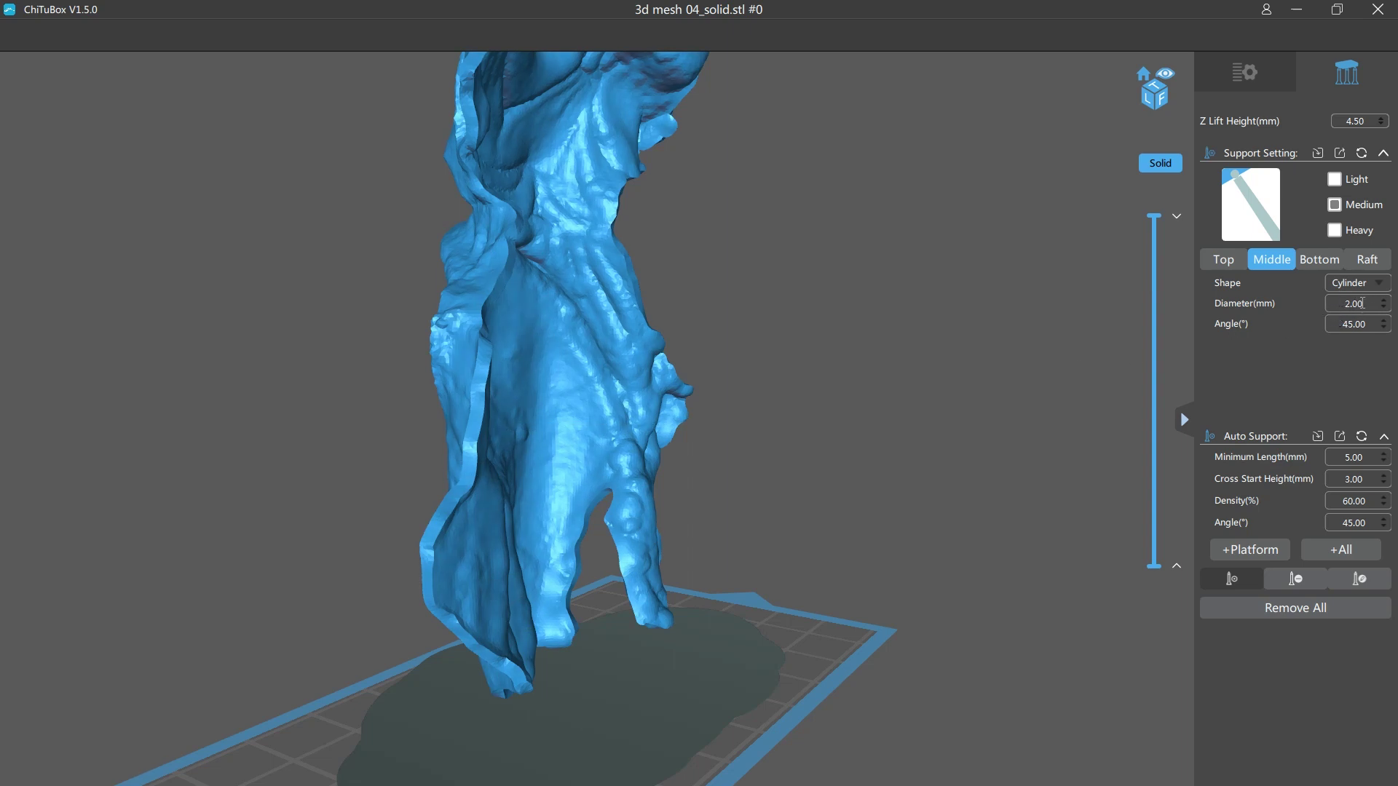
pyautogui.click(1320, 259)
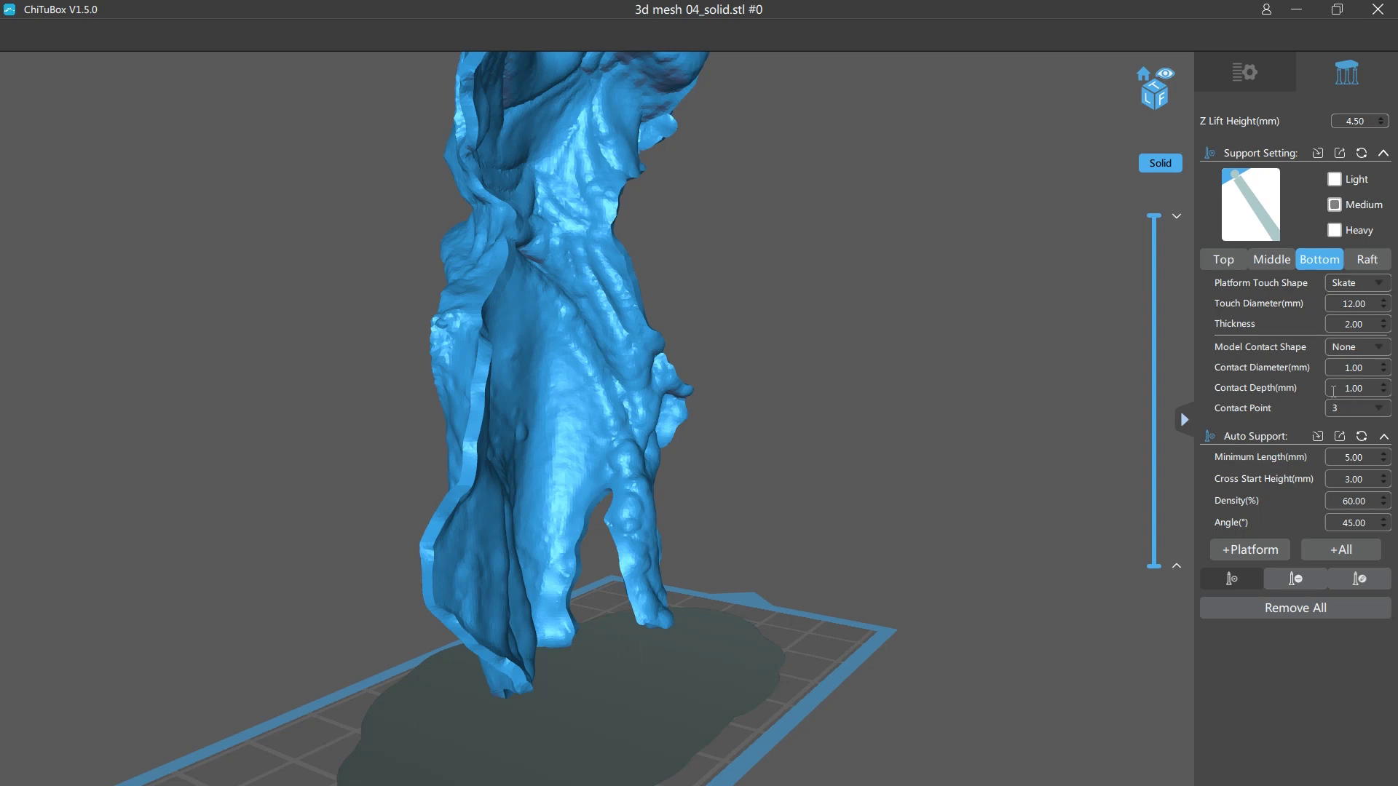
# Step: Set the top connection length to 3 mm and place two medium supports at one end of the statue's curved bottom rim
pyautogui.scroll(-5, 961, 455)
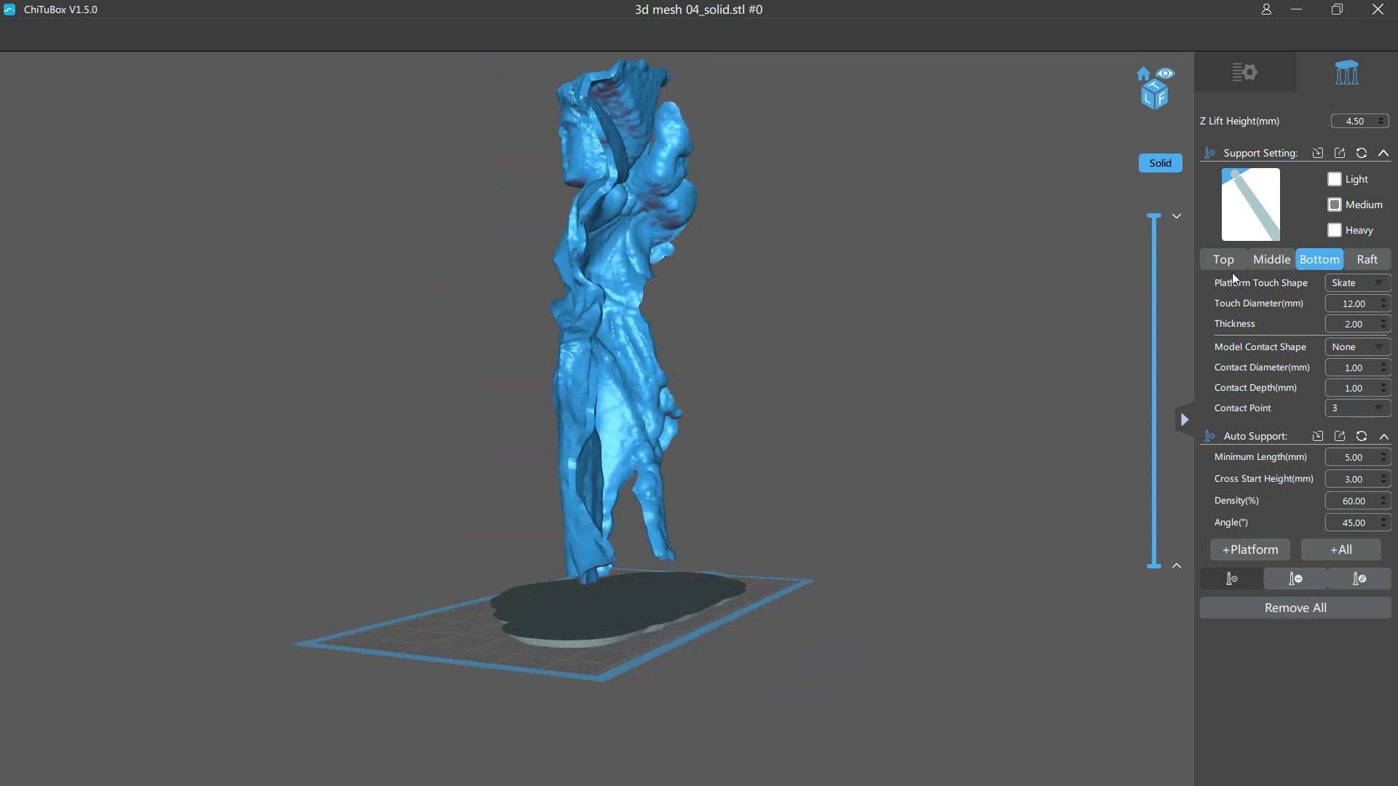
pyautogui.scroll(3, 977, 372)
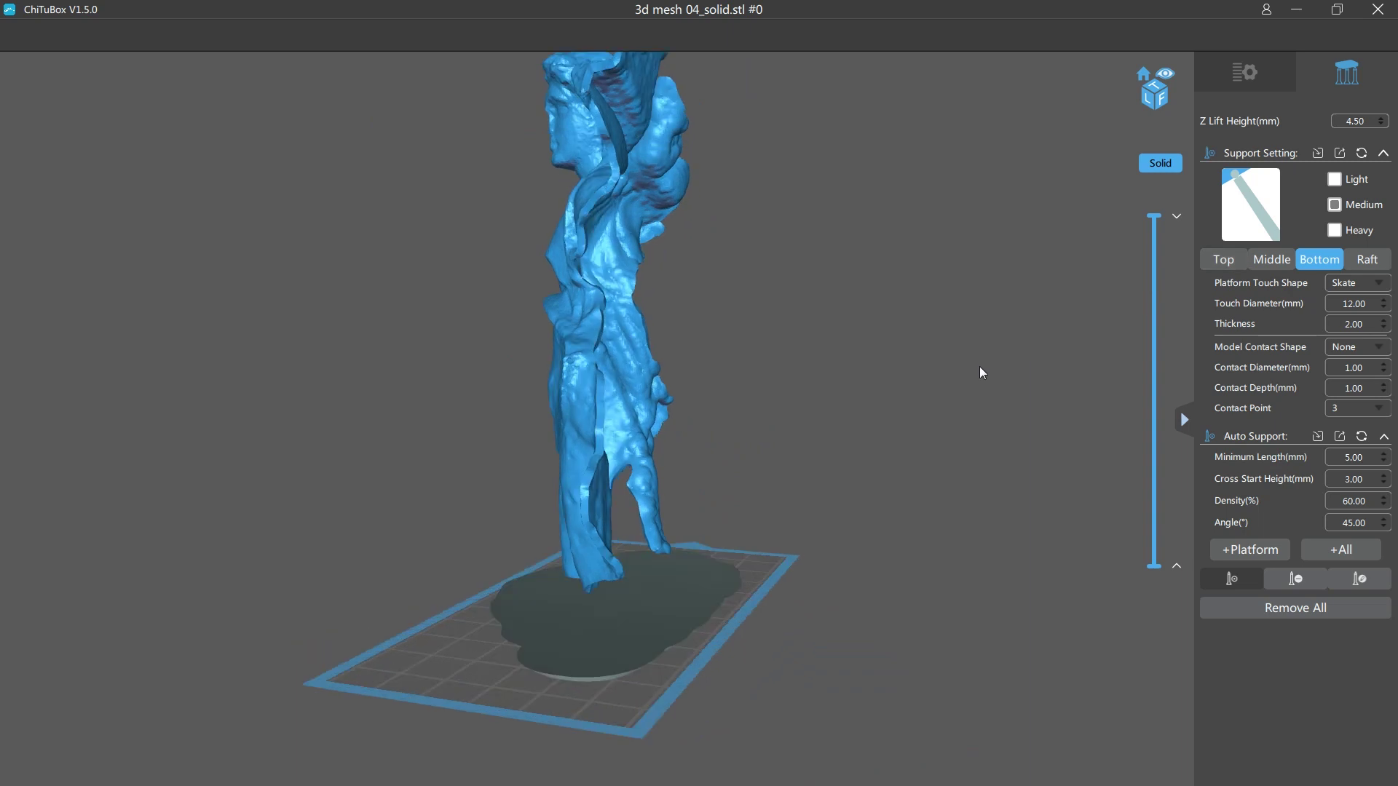
pyautogui.scroll(5, 815, 417)
pyautogui.moveTo(1006, 530); pyautogui.dragTo(1064, 529, button='right')
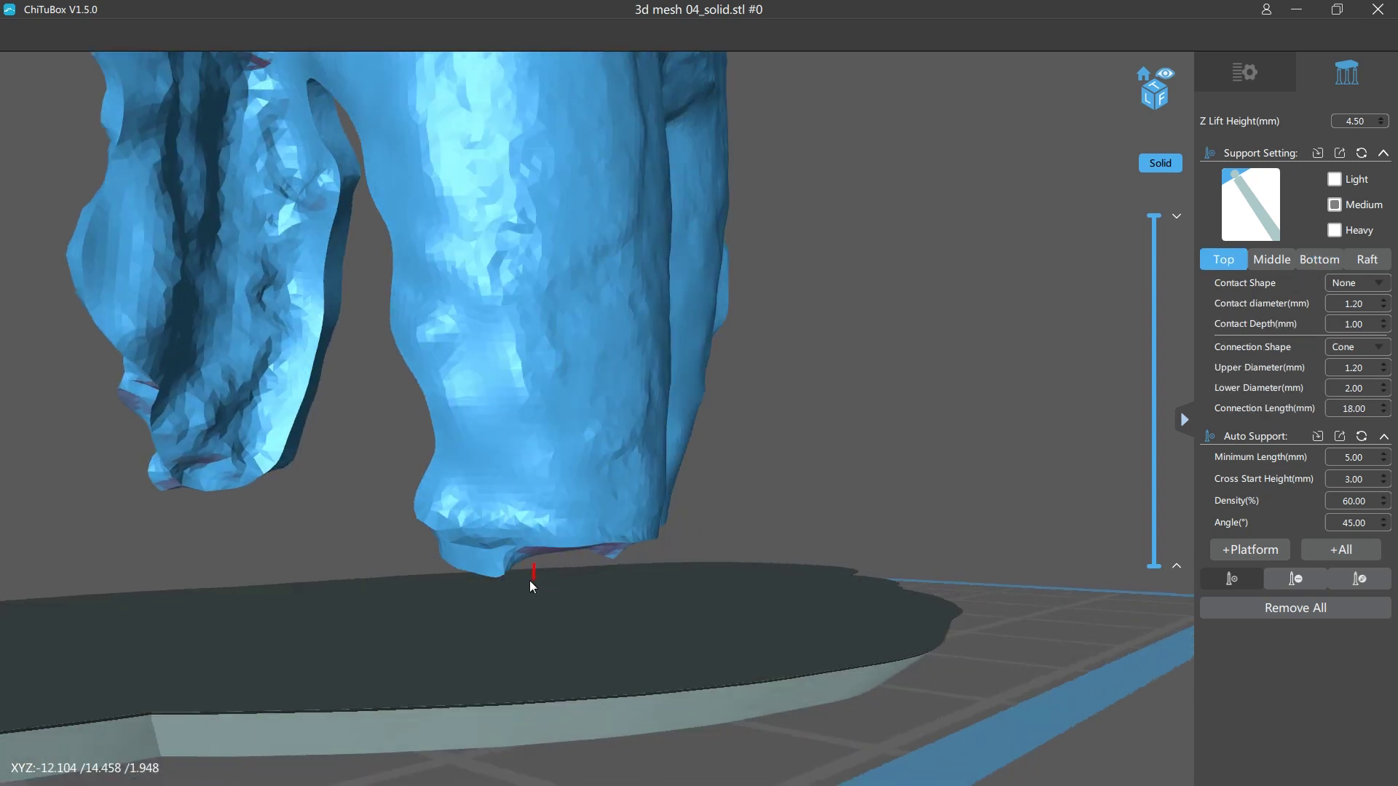
pyautogui.moveTo(530, 580); pyautogui.dragTo(432, 576, button='right')
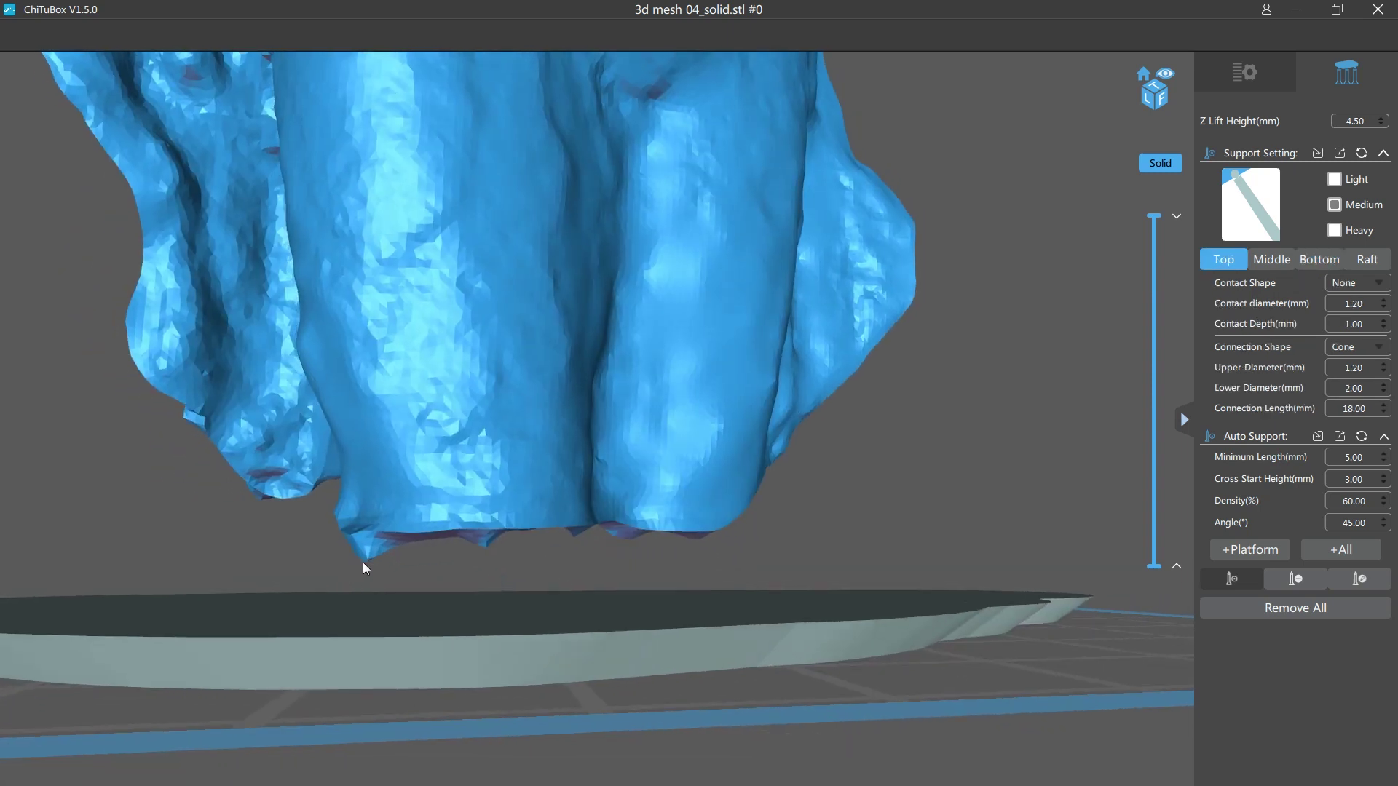
pyautogui.moveTo(606, 547); pyautogui.dragTo(555, 536, button='right')
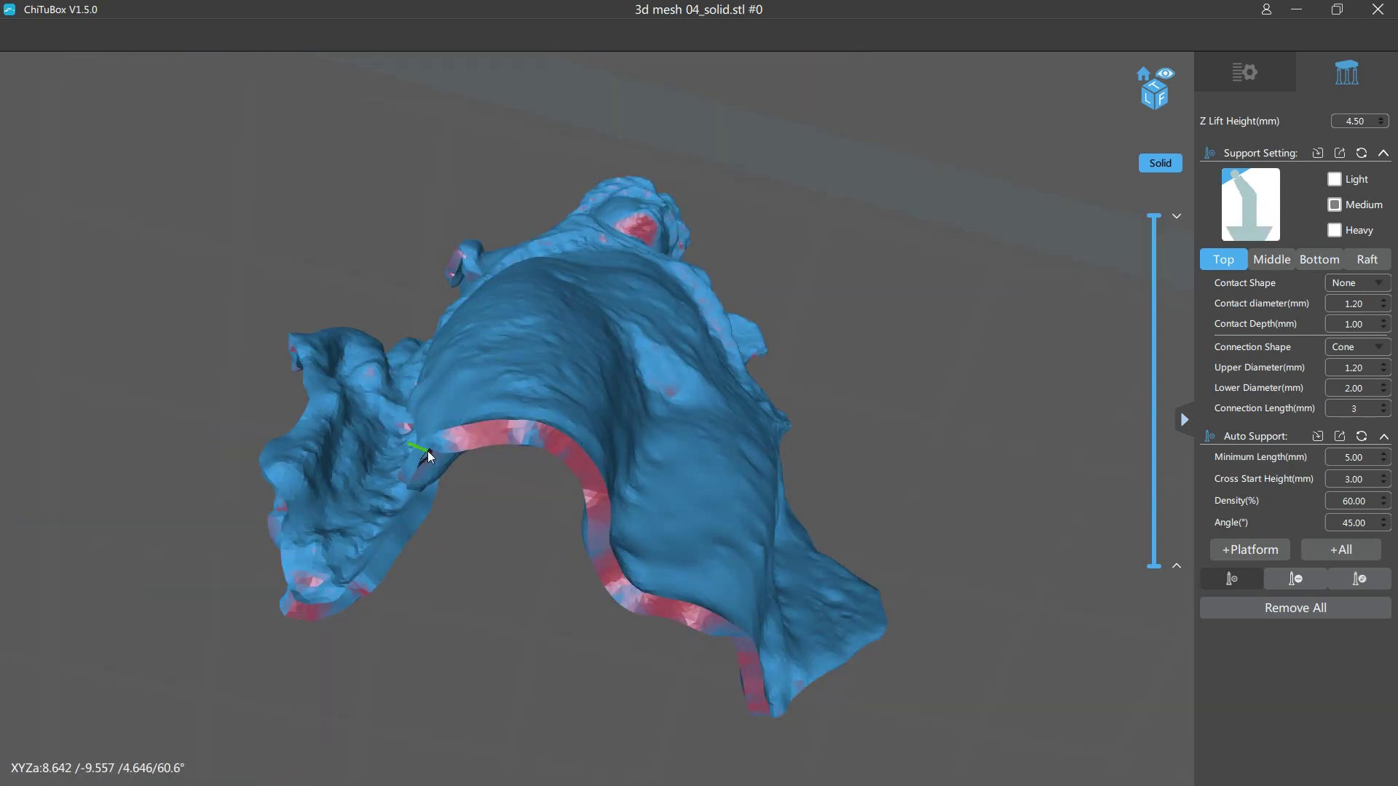
pyautogui.click(429, 454)
pyautogui.moveTo(467, 455)
pyautogui.mouseDown(button='right')
pyautogui.moveTo(452, 541)
pyautogui.moveTo(435, 529)
pyautogui.moveTo(449, 480)
pyautogui.moveTo(483, 450)
pyautogui.mouseUp(button='right')
pyautogui.click(482, 449)
# Step: Add three more medium supports along the remaining wavy part of the statue's bottom rim
pyautogui.moveTo(550, 493); pyautogui.dragTo(629, 454, button='right')
pyautogui.click(586, 549)
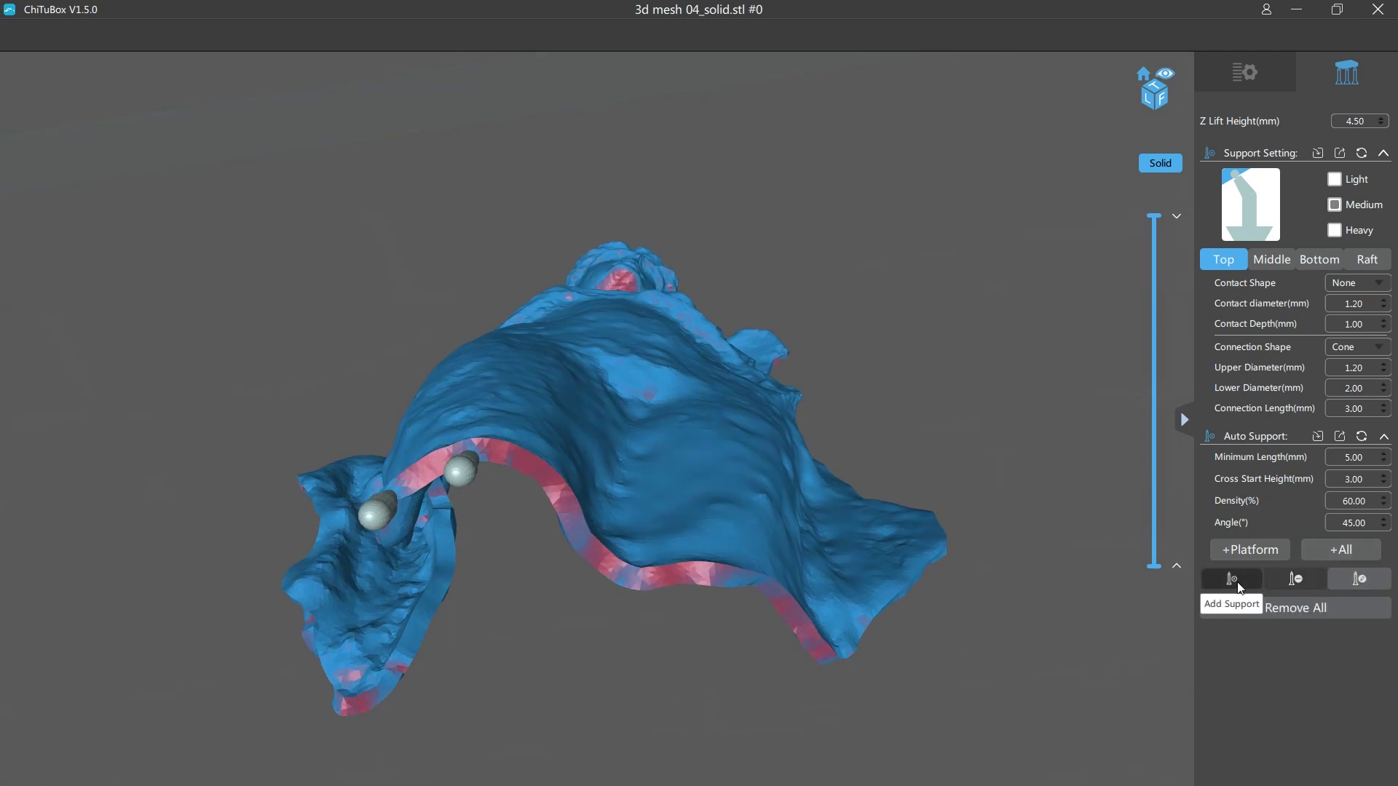
pyautogui.click(1245, 582)
pyautogui.click(567, 538)
pyautogui.moveTo(636, 589)
pyautogui.mouseDown(button='right')
pyautogui.moveTo(636, 624)
pyautogui.moveTo(634, 593)
pyautogui.mouseUp(button='right')
pyautogui.click(634, 590)
pyautogui.click(705, 579)
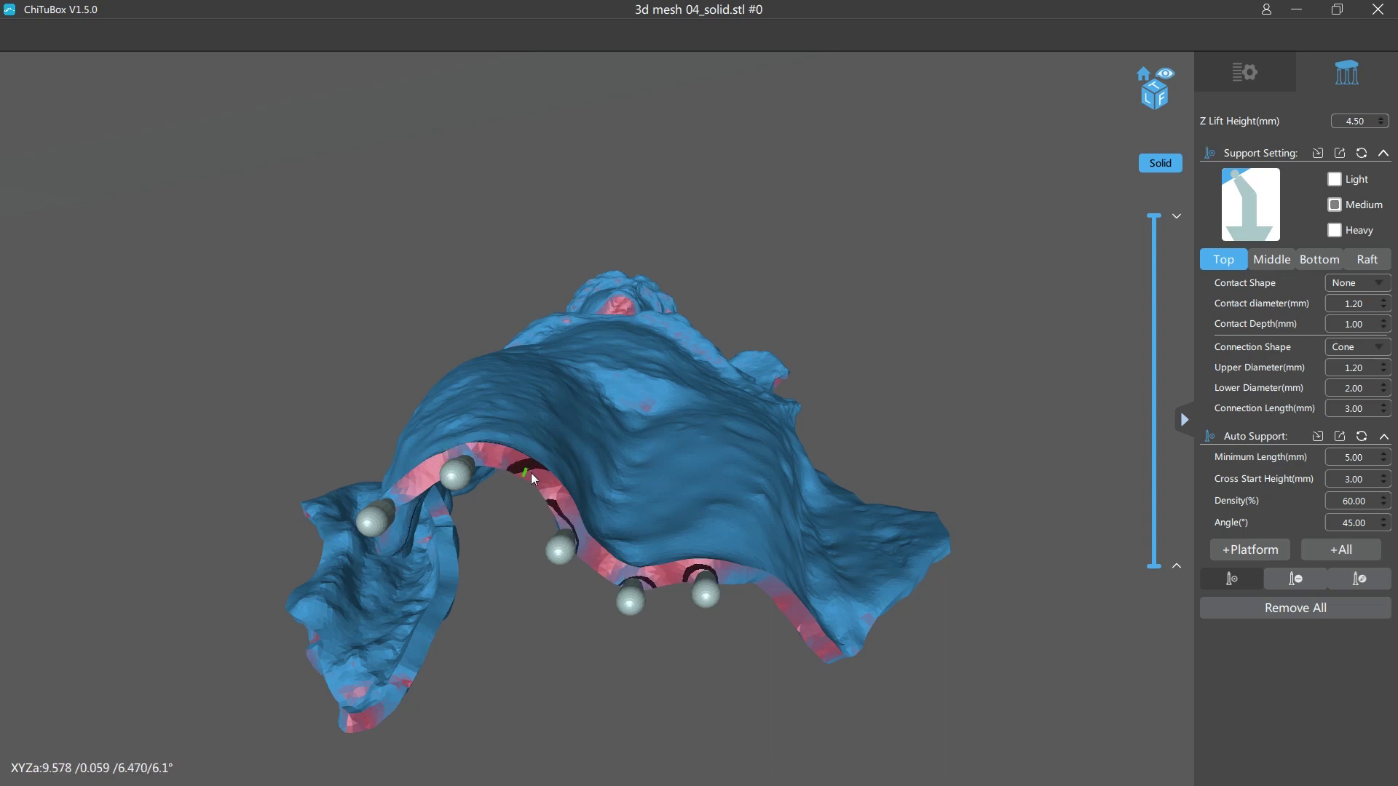
# Step: Place two medium supports side by side on the lowest tip of the separate narrow drapery piece
pyautogui.moveTo(546, 493); pyautogui.dragTo(436, 506, button='right')
pyautogui.moveTo(707, 337); pyautogui.dragTo(304, 408, button='right')
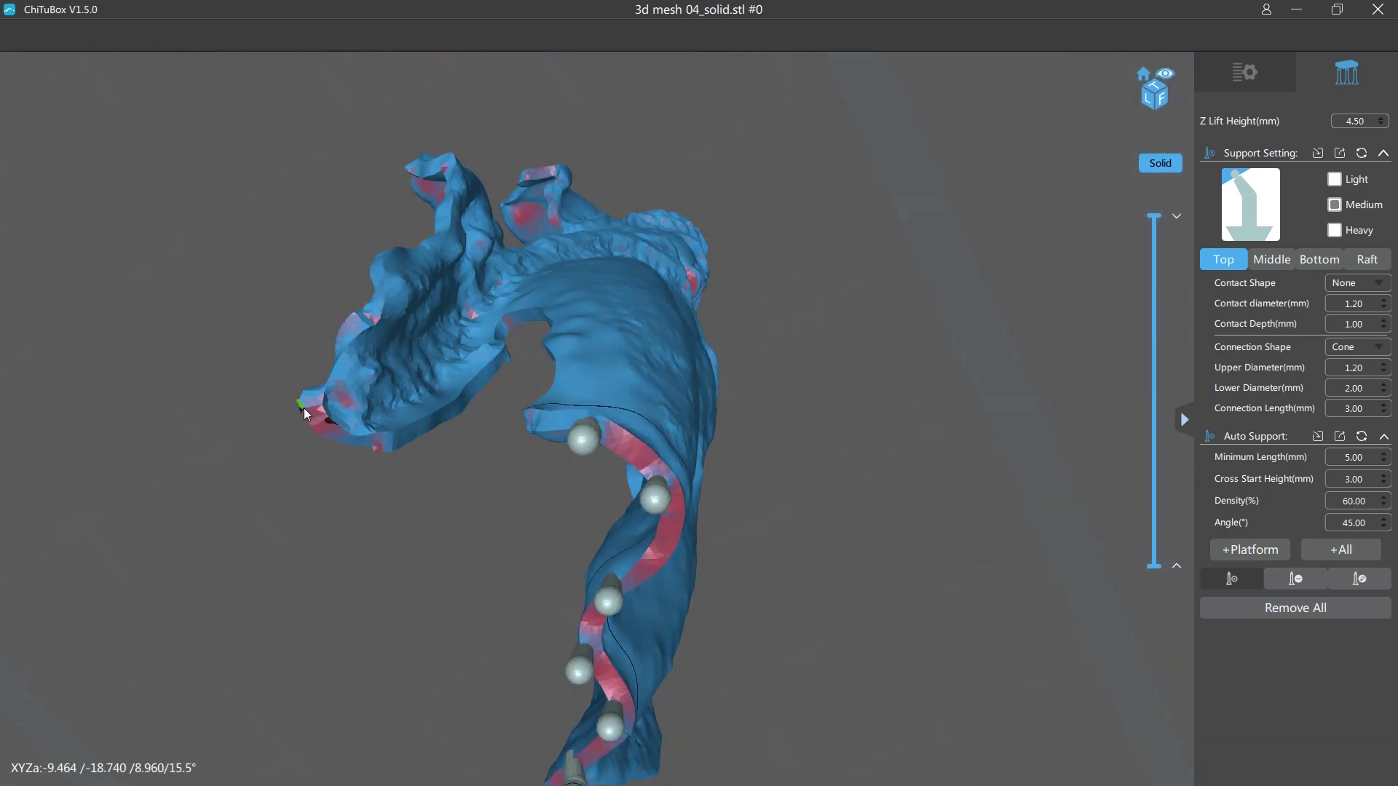
pyautogui.click(326, 423)
pyautogui.click(344, 433)
# Step: Examine the statue's back, upper folds and underside for overhanging areas that need support
pyautogui.moveTo(377, 447); pyautogui.dragTo(535, 433, button='right')
pyautogui.moveTo(605, 359); pyautogui.dragTo(728, 316, button='right')
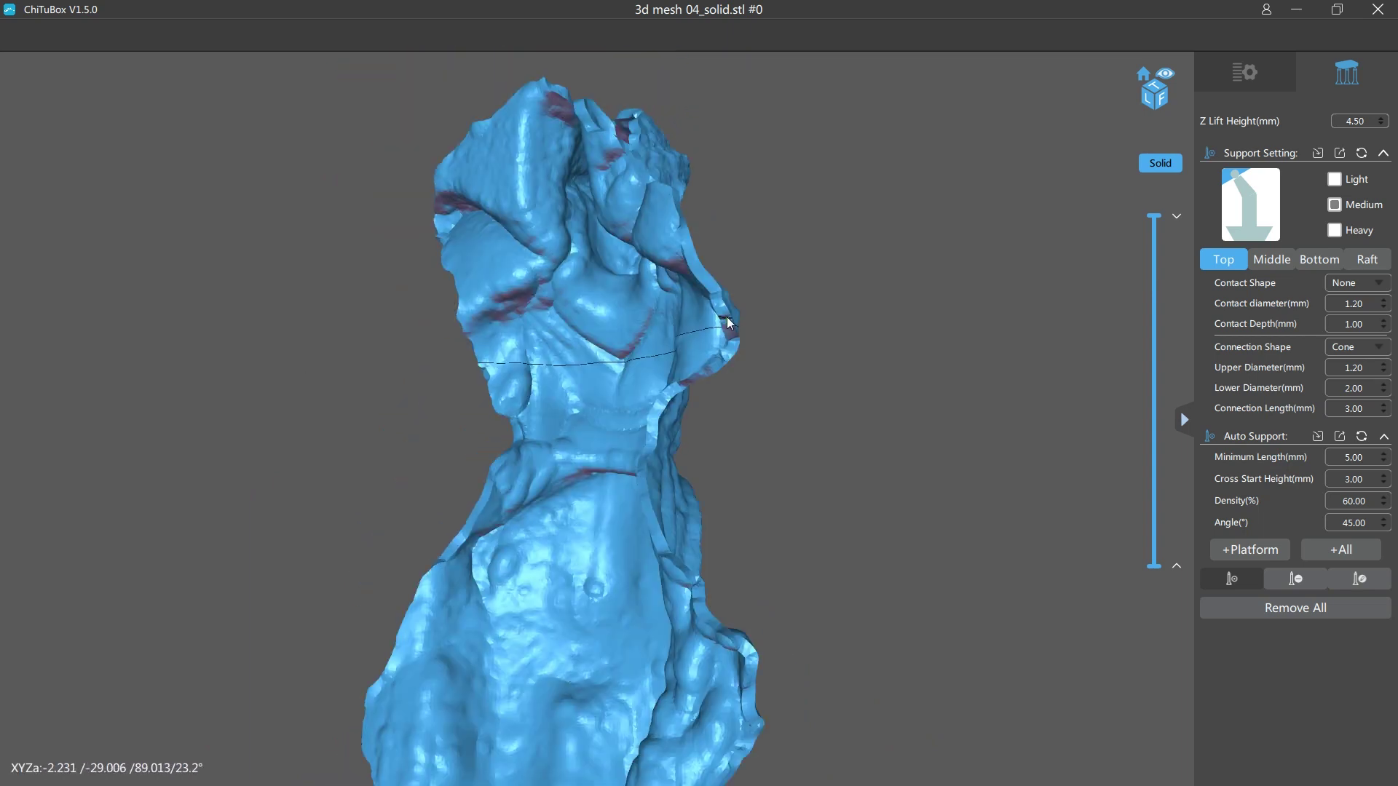
pyautogui.scroll(5, 769, 337)
pyautogui.scroll(-4, 788, 334)
pyautogui.moveTo(785, 333); pyautogui.dragTo(513, 397, button='right')
pyautogui.moveTo(535, 295); pyautogui.dragTo(482, 603, button='right')
pyautogui.moveTo(702, 617); pyautogui.dragTo(365, 598, button='right')
pyautogui.moveTo(450, 628); pyautogui.dragTo(599, 558, button='right')
# Step: Add medium supports at the rounded corner of the bottom rim, between and beside the existing ones
pyautogui.scroll(1, 500, 612)
pyautogui.scroll(3, 456, 639)
pyautogui.scroll(2, 479, 575)
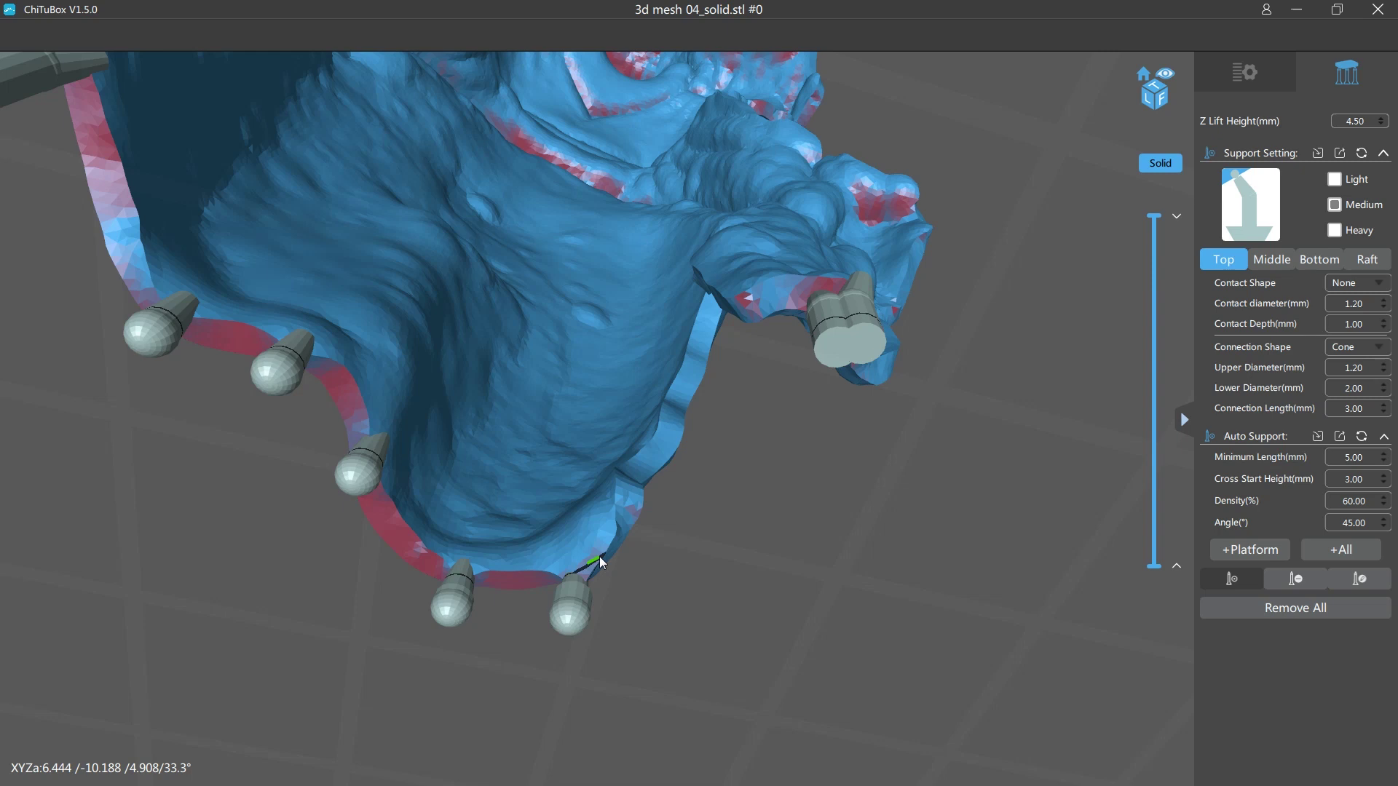
pyautogui.click(600, 556)
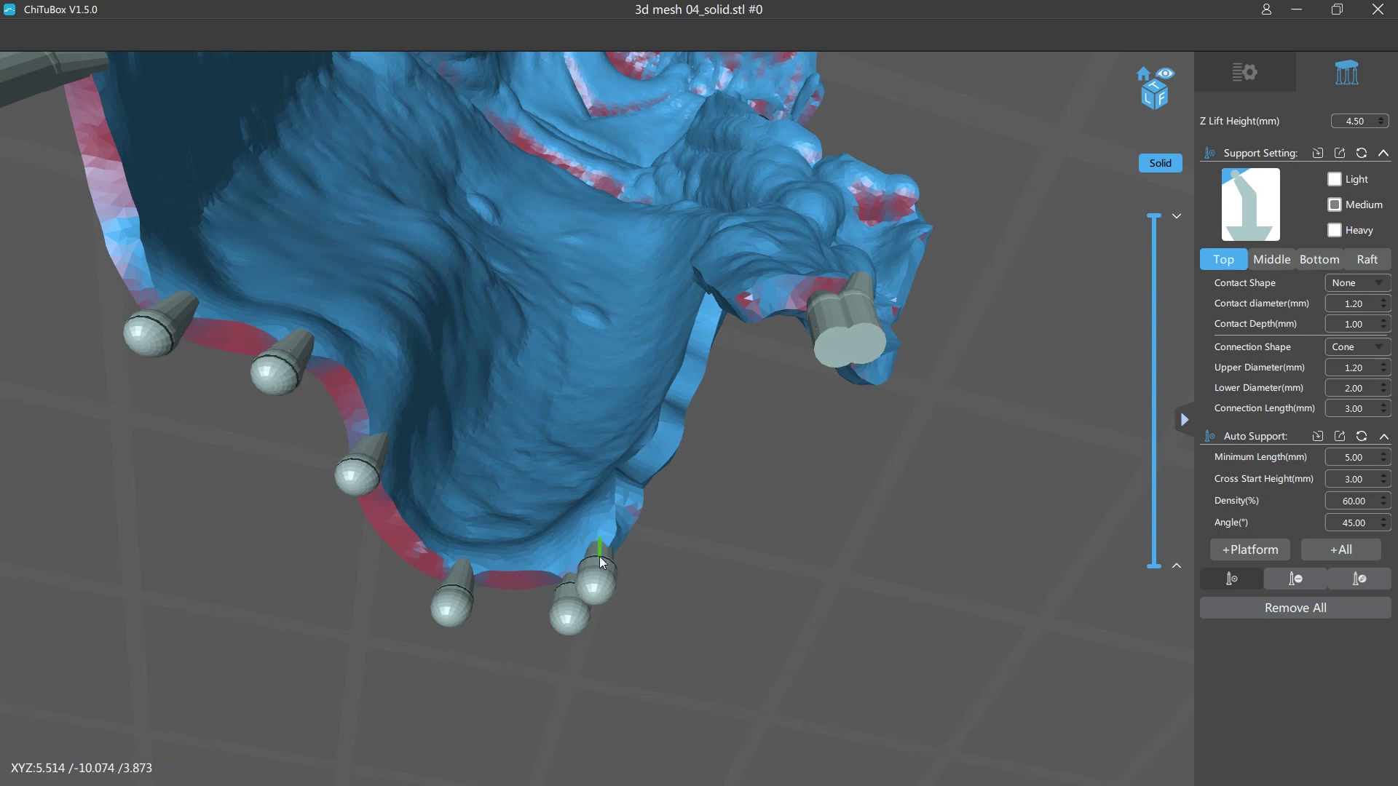
pyautogui.click(536, 571)
# Step: Fill the gaps between the supports along the statue's lower drapery hem with additional medium supports
pyautogui.moveTo(519, 622); pyautogui.dragTo(247, 413)
pyautogui.moveTo(247, 413); pyautogui.dragTo(249, 418, button='right')
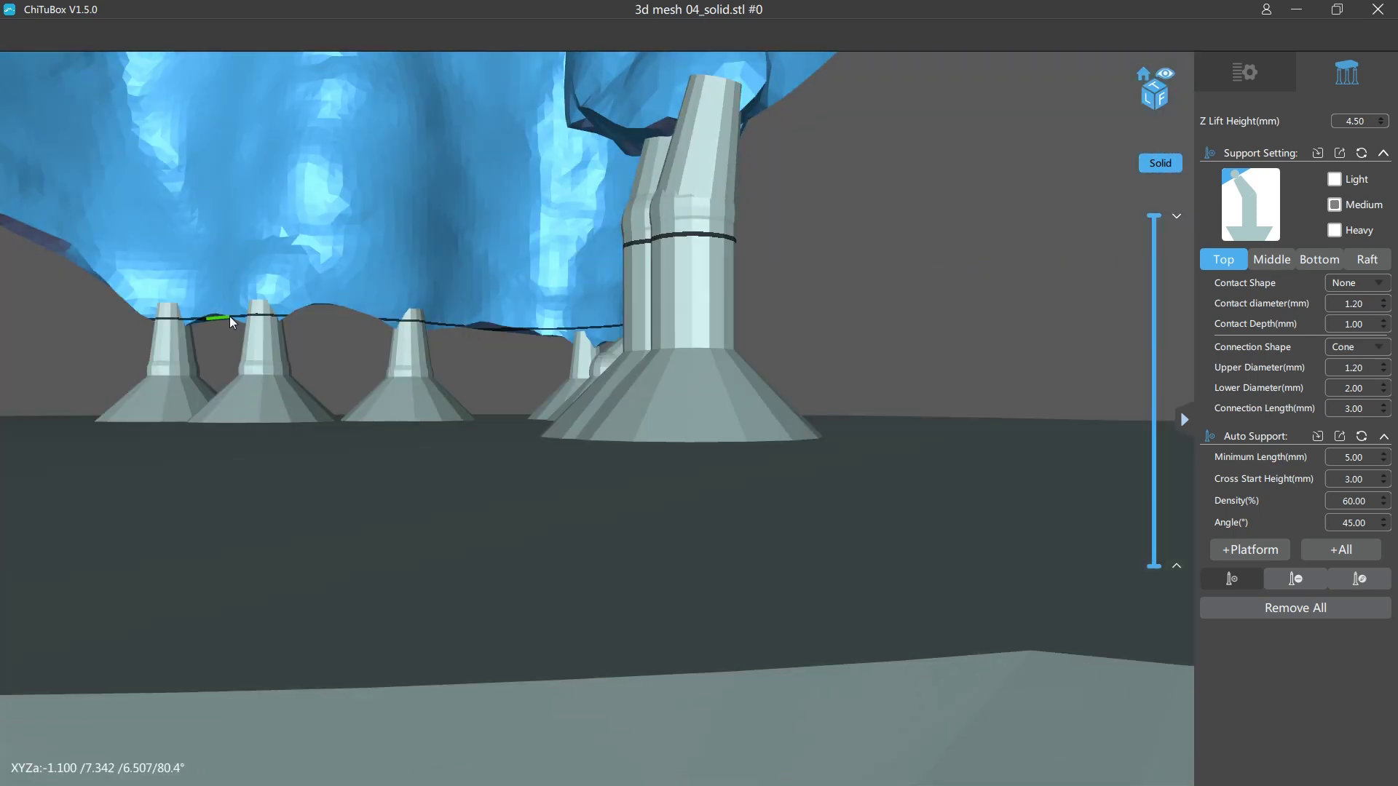
pyautogui.click(229, 316)
pyautogui.click(296, 312)
pyautogui.moveTo(399, 338); pyautogui.dragTo(429, 349, button='right')
pyautogui.click(355, 318)
pyautogui.click(414, 323)
pyautogui.moveTo(411, 324)
pyautogui.mouseDown()
pyautogui.moveTo(421, 379)
pyautogui.moveTo(338, 430)
pyautogui.moveTo(331, 346)
pyautogui.mouseUp()
pyautogui.click(331, 345)
pyautogui.click(264, 305)
# Step: Inspect the supports under the drapery hem from the front, the sides and above, checking their spacing on the raft
pyautogui.moveTo(265, 306)
pyautogui.mouseDown()
pyautogui.moveTo(457, 402)
pyautogui.moveTo(437, 400)
pyautogui.moveTo(549, 413)
pyautogui.moveTo(460, 420)
pyautogui.moveTo(556, 388)
pyautogui.moveTo(637, 465)
pyautogui.moveTo(741, 453)
pyautogui.moveTo(688, 459)
pyautogui.moveTo(742, 314)
pyautogui.moveTo(754, 392)
pyautogui.moveTo(697, 404)
pyautogui.moveTo(777, 454)
pyautogui.moveTo(726, 355)
pyautogui.moveTo(669, 373)
pyautogui.moveTo(336, 350)
pyautogui.moveTo(358, 320)
pyautogui.moveTo(307, 347)
pyautogui.moveTo(626, 439)
pyautogui.moveTo(744, 525)
pyautogui.moveTo(792, 524)
pyautogui.moveTo(760, 493)
pyautogui.moveTo(621, 491)
pyautogui.mouseUp()
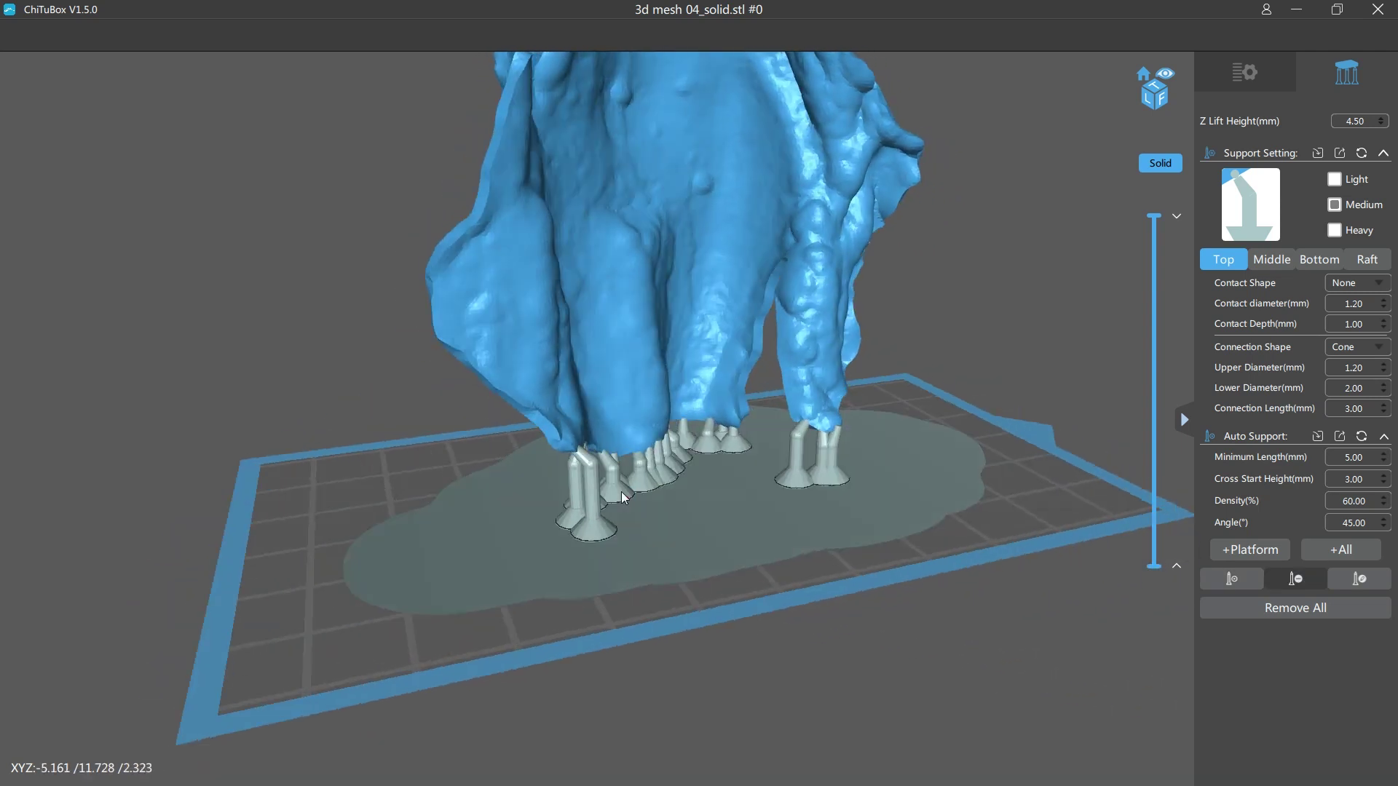
pyautogui.moveTo(799, 419); pyautogui.dragTo(602, 462)
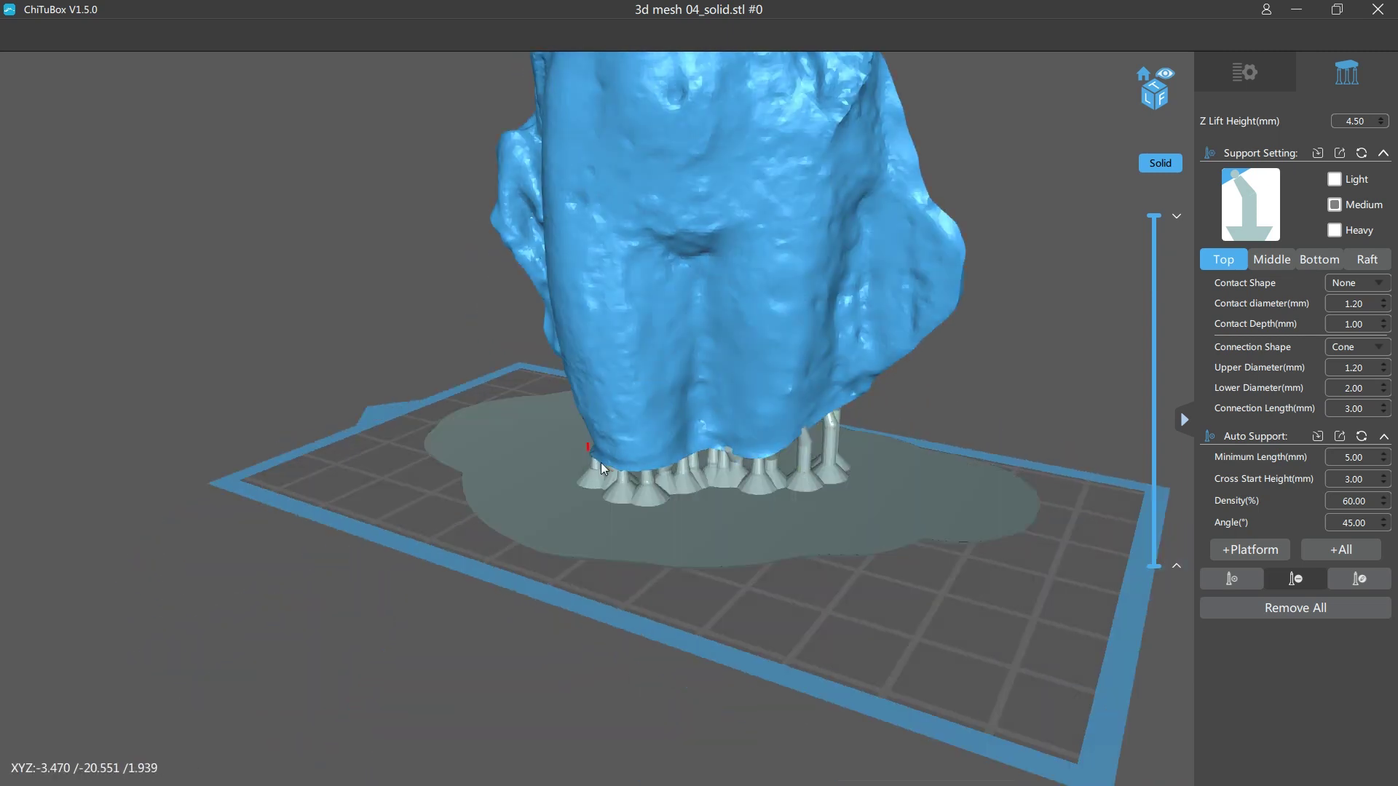
pyautogui.moveTo(772, 462)
pyautogui.mouseDown()
pyautogui.moveTo(988, 422)
pyautogui.moveTo(1034, 428)
pyautogui.mouseUp()
pyautogui.moveTo(662, 458)
pyautogui.mouseDown()
pyautogui.moveTo(800, 466)
pyautogui.moveTo(682, 439)
pyautogui.mouseUp()
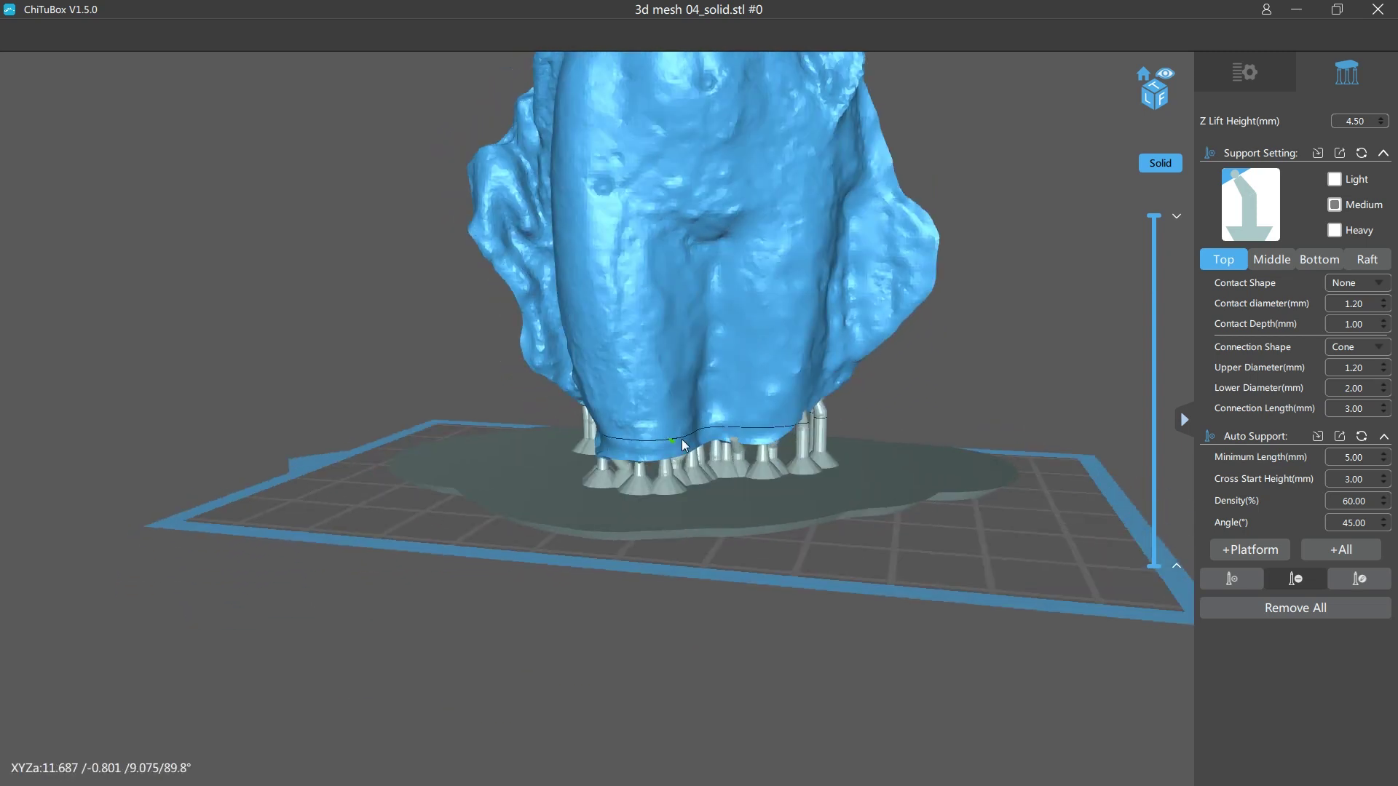
pyautogui.moveTo(792, 443); pyautogui.dragTo(639, 501)
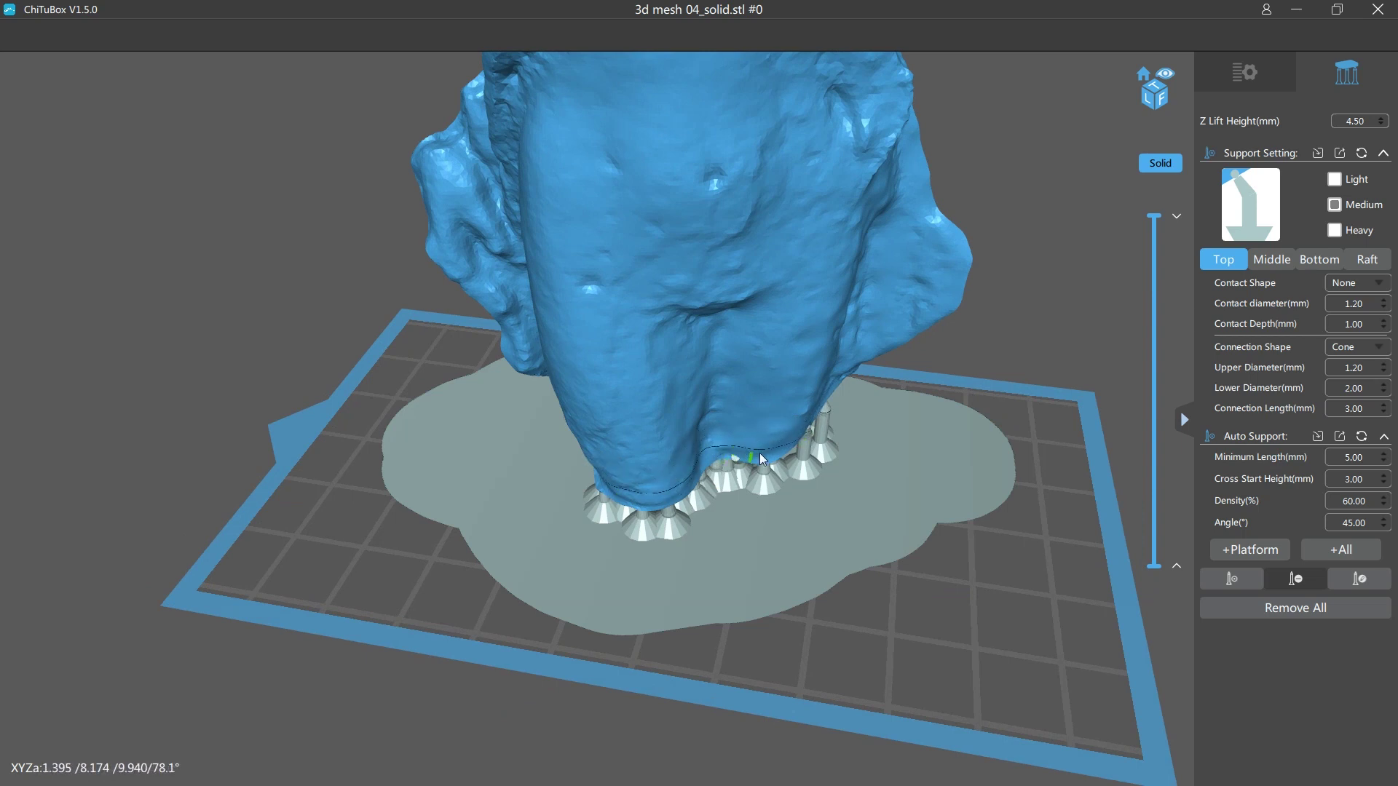
pyautogui.moveTo(820, 404); pyautogui.dragTo(634, 488, button='right')
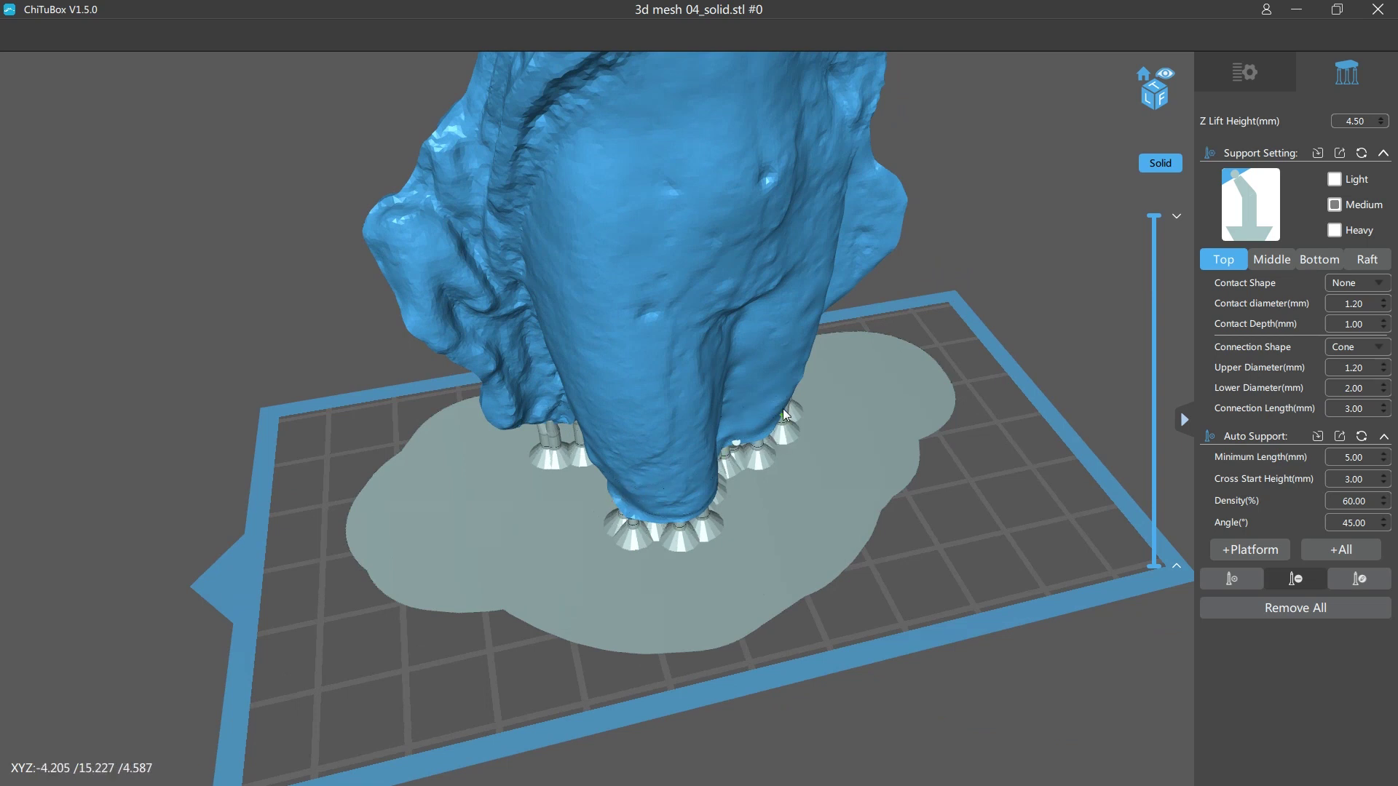
pyautogui.moveTo(699, 479); pyautogui.dragTo(604, 471, button='right')
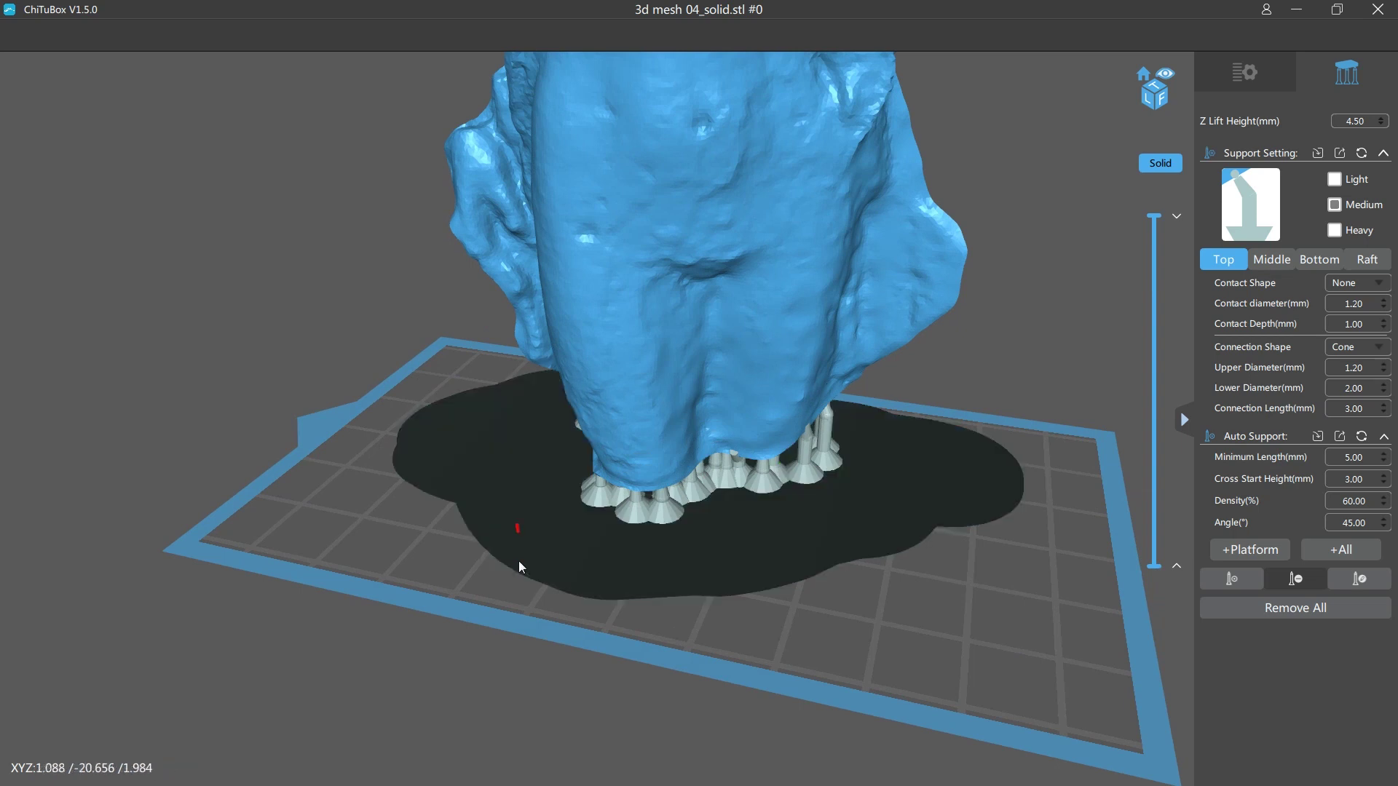
pyautogui.moveTo(941, 370)
pyautogui.mouseDown(button='right')
pyautogui.moveTo(905, 455)
pyautogui.moveTo(945, 454)
pyautogui.mouseUp(button='right')
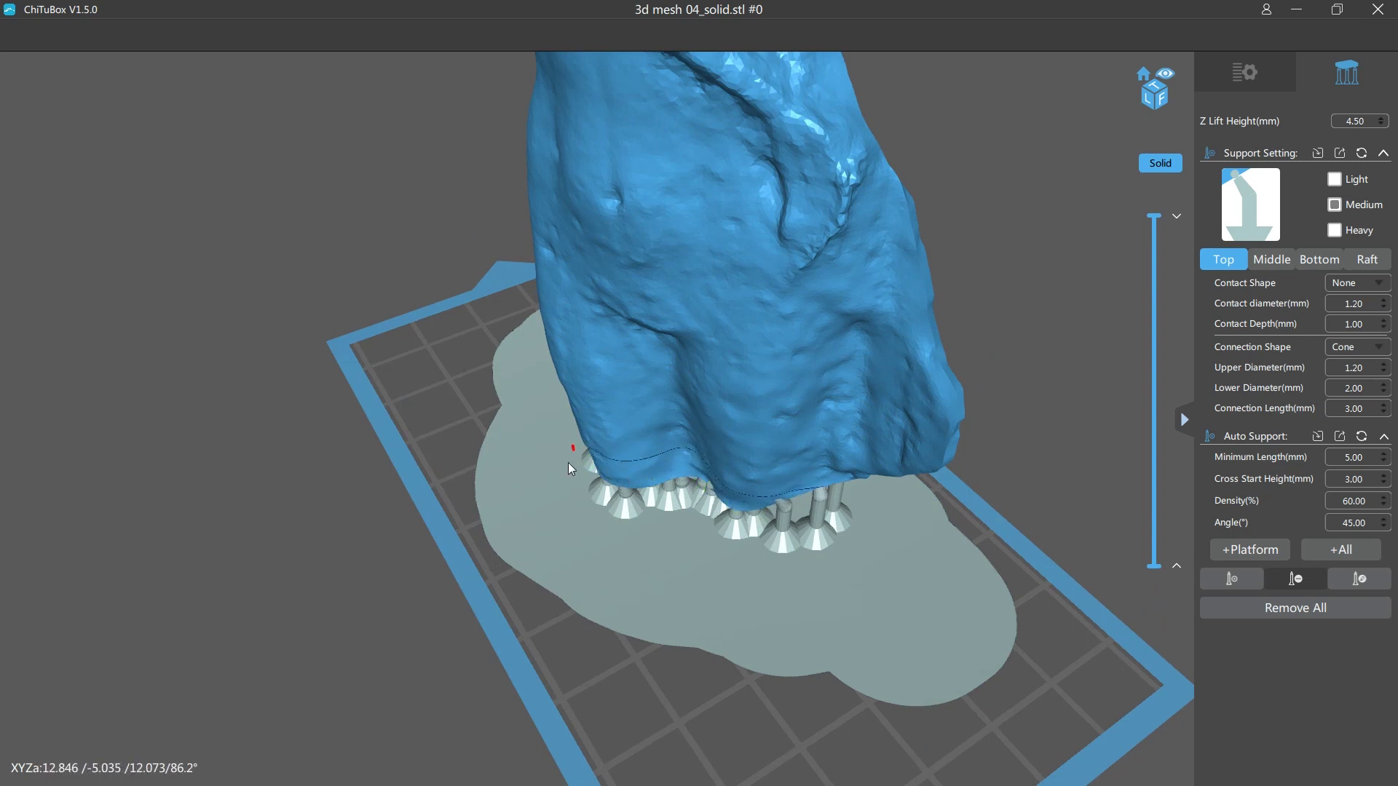
pyautogui.moveTo(782, 472); pyautogui.dragTo(688, 489, button='right')
pyautogui.click(746, 457)
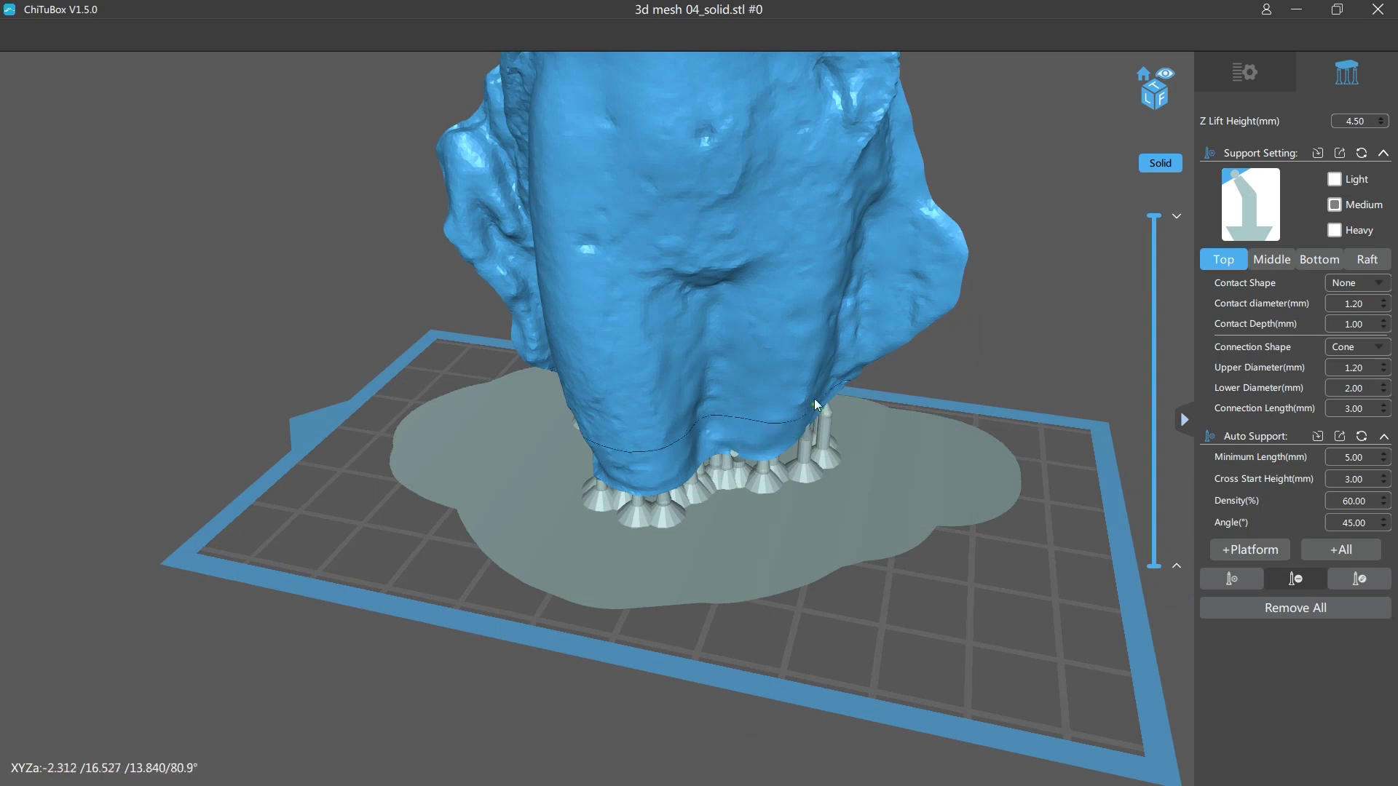
pyautogui.moveTo(607, 473); pyautogui.dragTo(712, 468, button='right')
pyautogui.moveTo(623, 478); pyautogui.dragTo(655, 459, button='right')
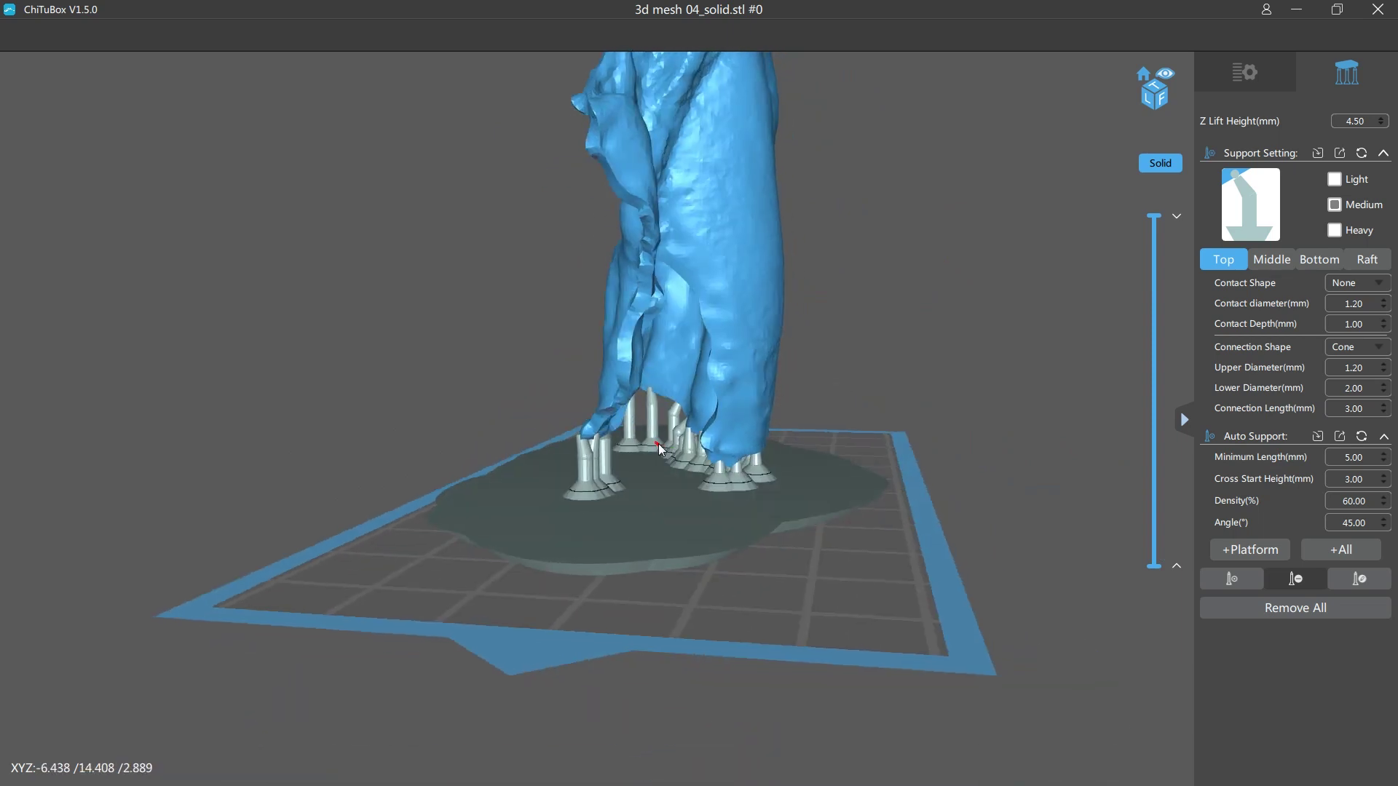
# Step: Check up close how the narrow drapery piece and the neighbouring hem rest on their supports
pyautogui.scroll(5, 608, 462)
pyautogui.moveTo(466, 368); pyautogui.dragTo(342, 413, button='right')
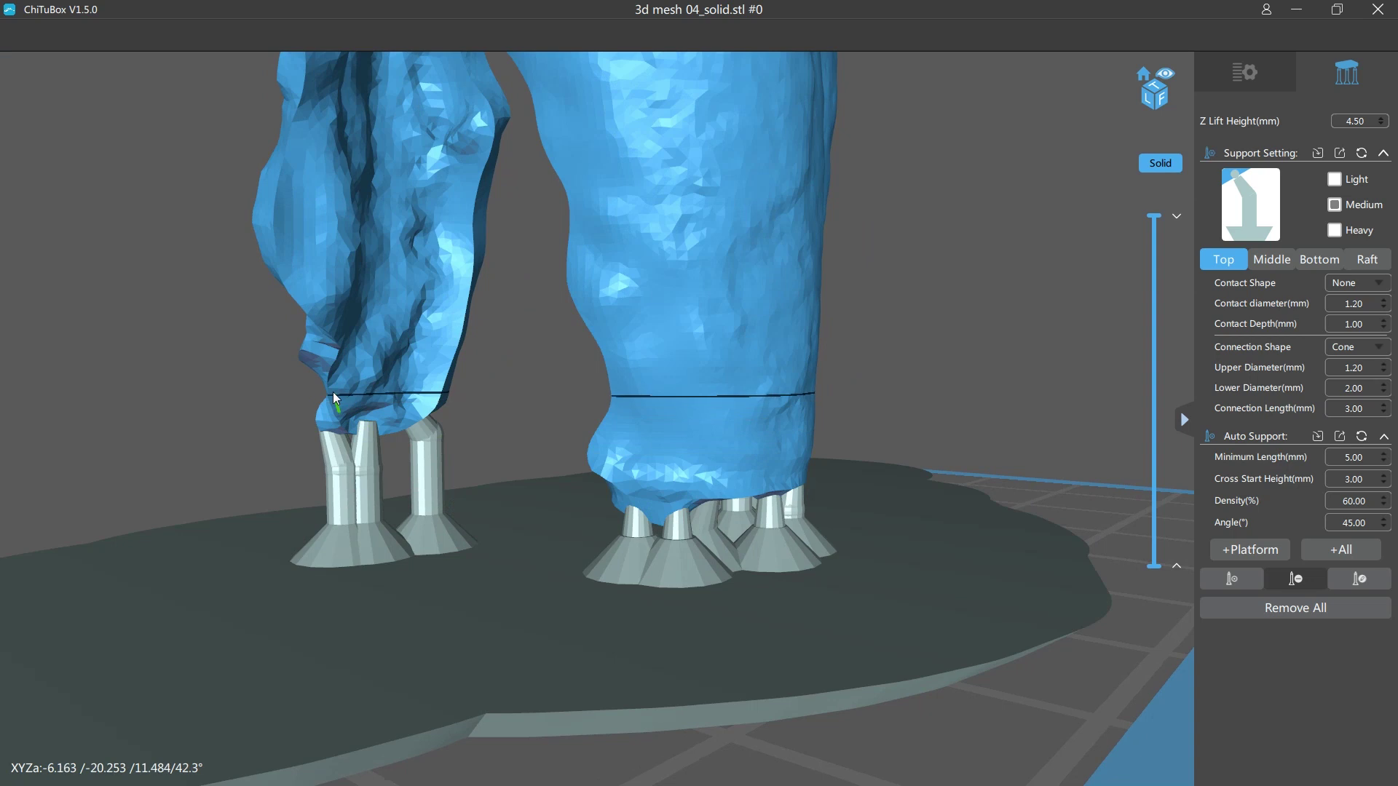
pyautogui.moveTo(333, 392); pyautogui.dragTo(484, 441, button='right')
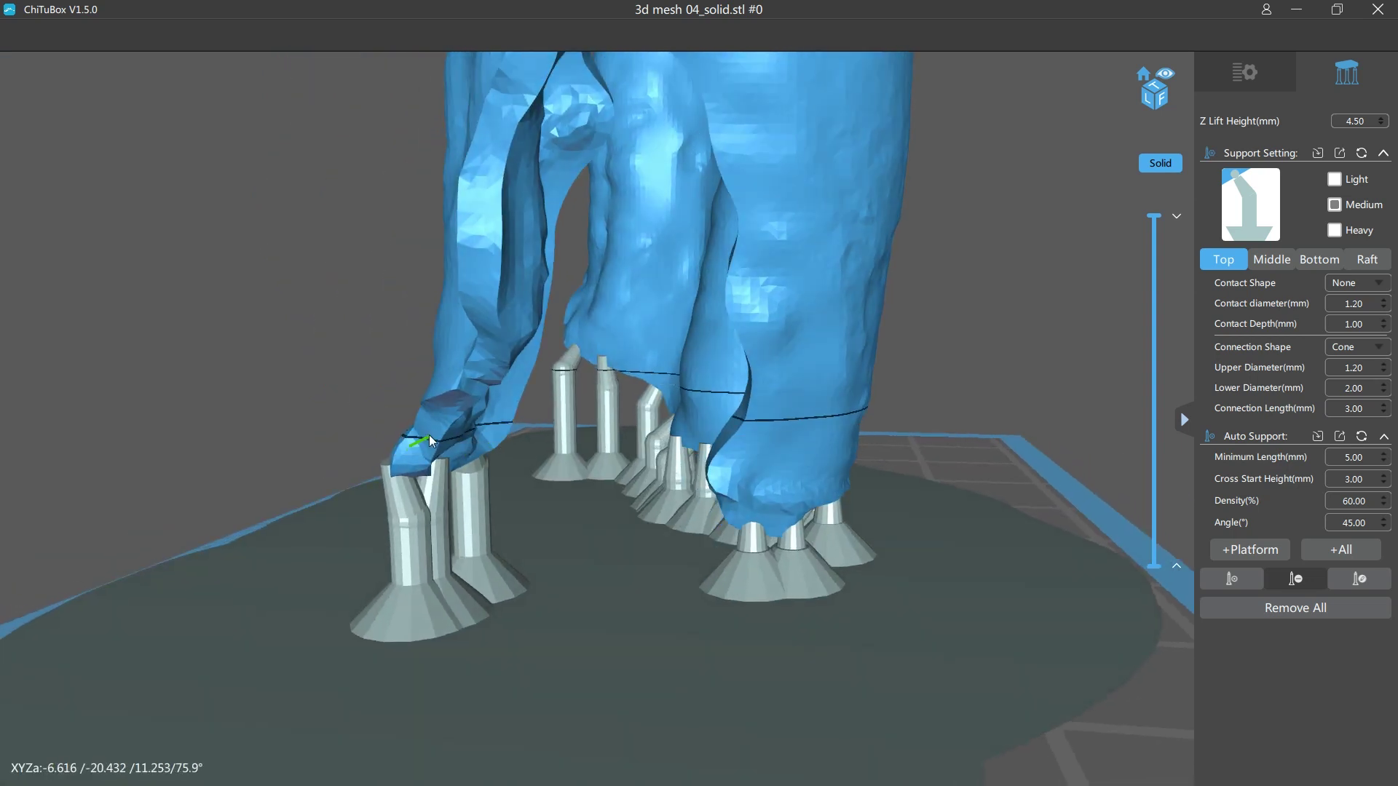
pyautogui.moveTo(521, 438); pyautogui.dragTo(908, 456, button='right')
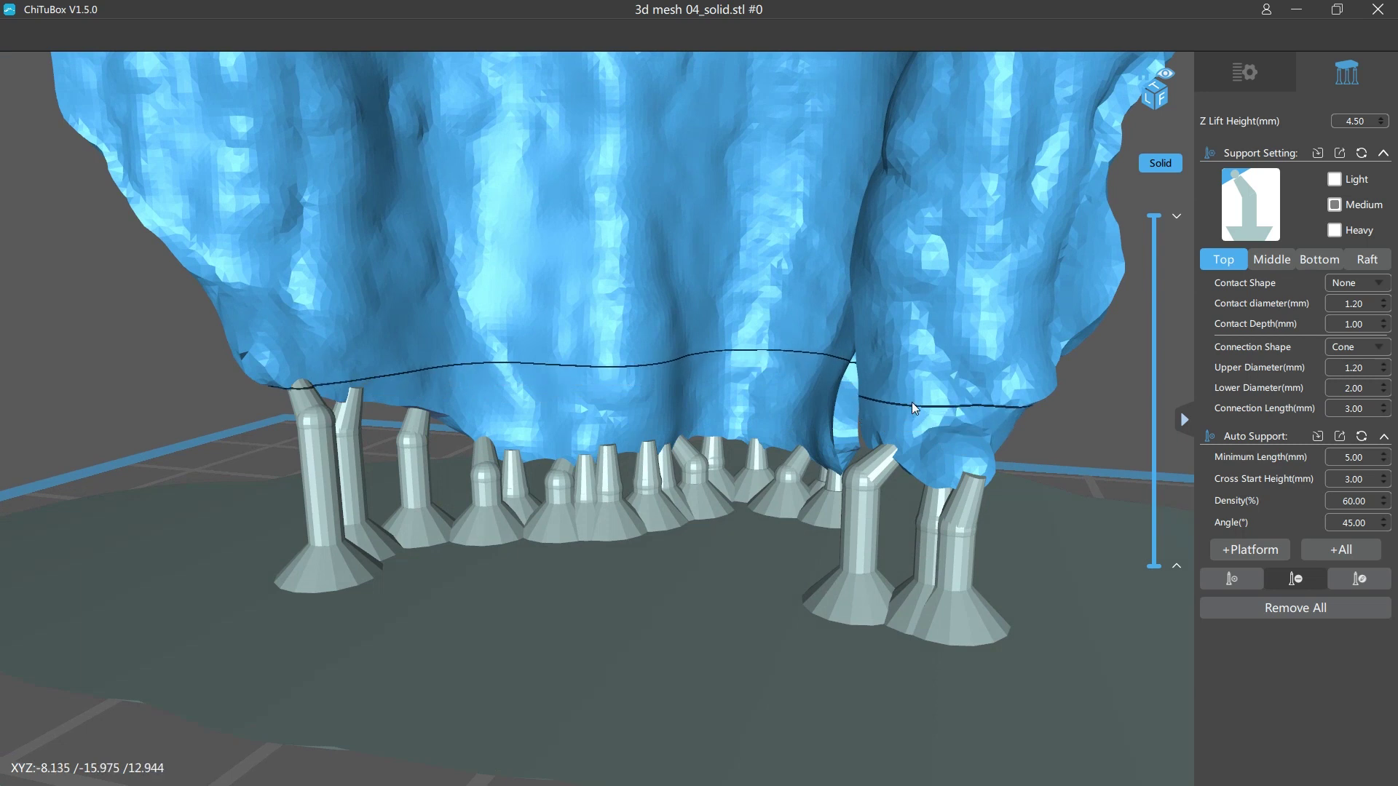
pyautogui.moveTo(806, 455); pyautogui.dragTo(816, 407, button='right')
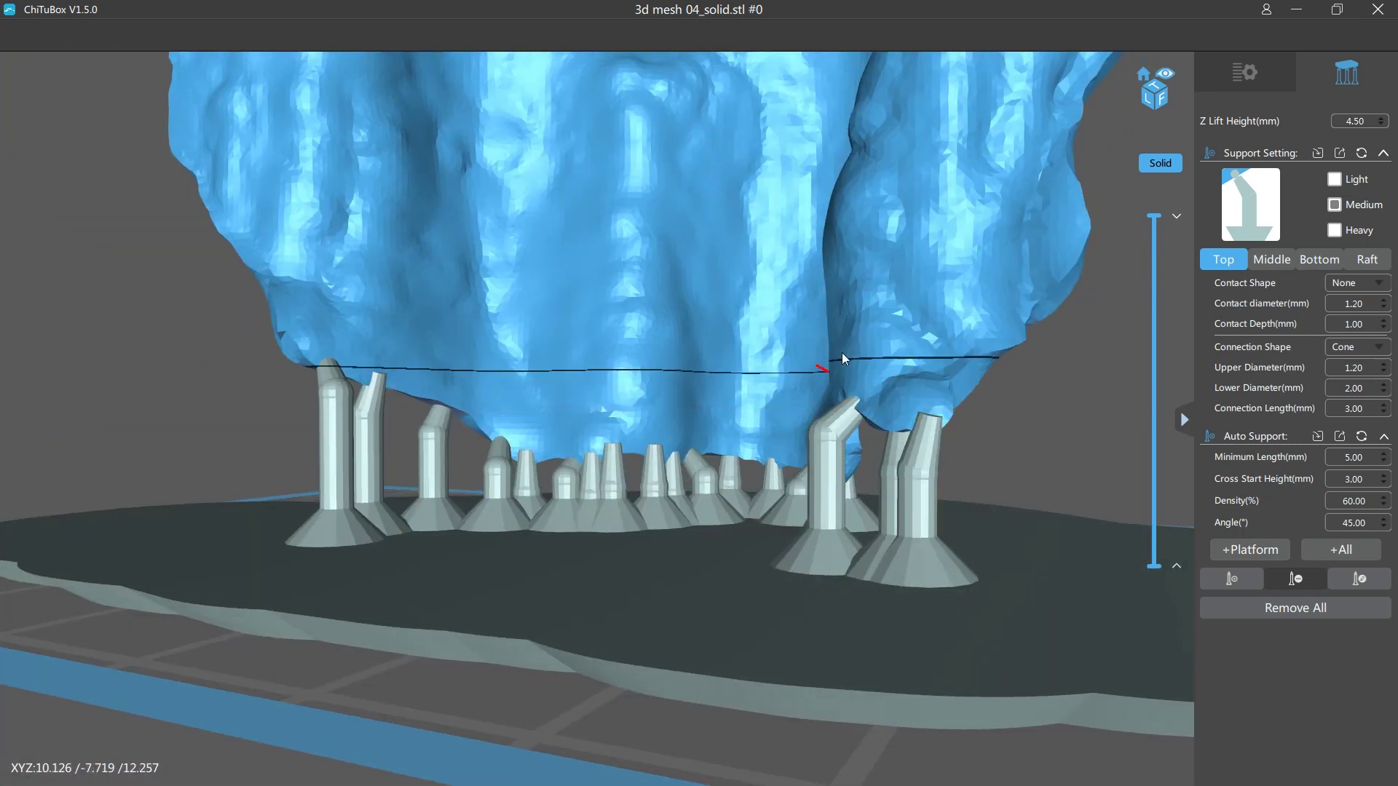
pyautogui.moveTo(946, 391); pyautogui.dragTo(423, 384, button='right')
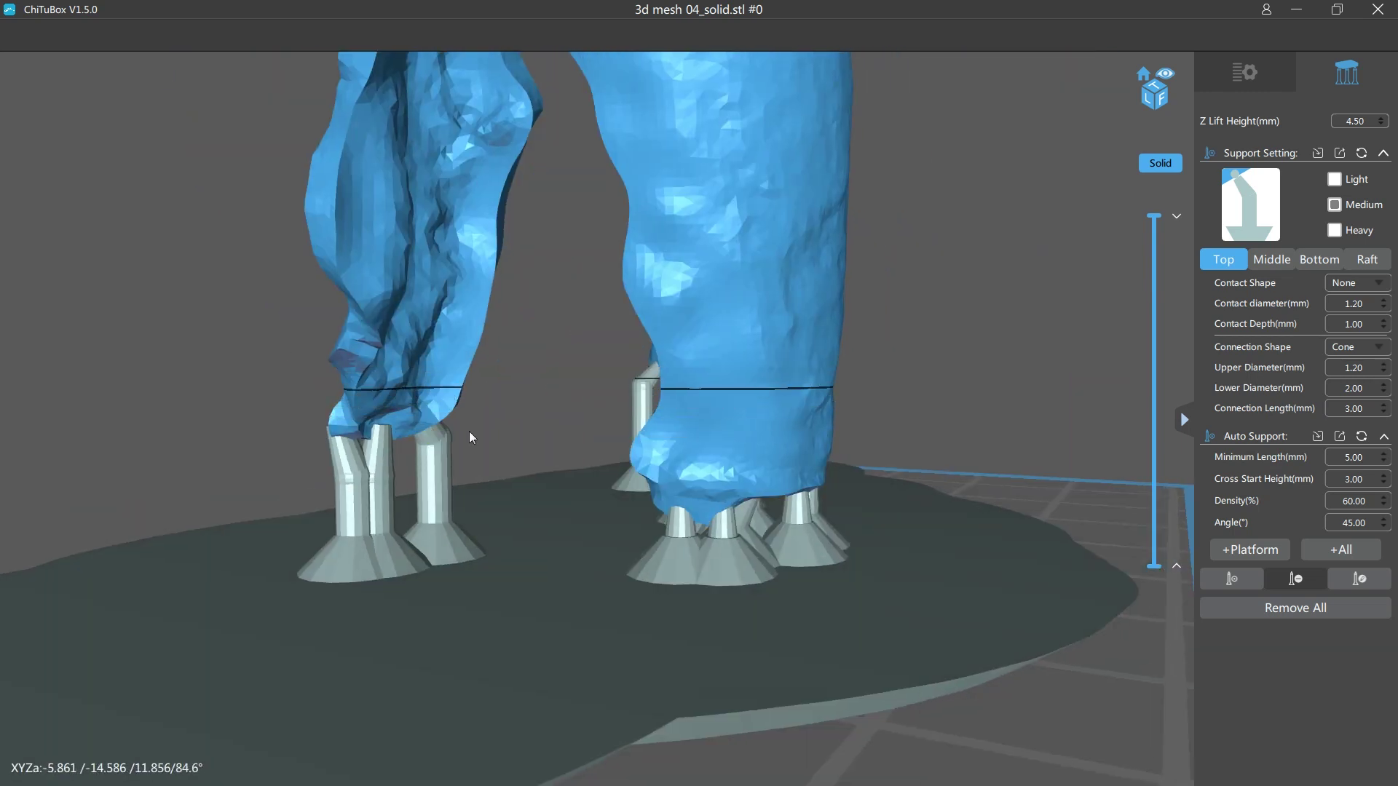
pyautogui.moveTo(390, 386); pyautogui.dragTo(381, 394, button='right')
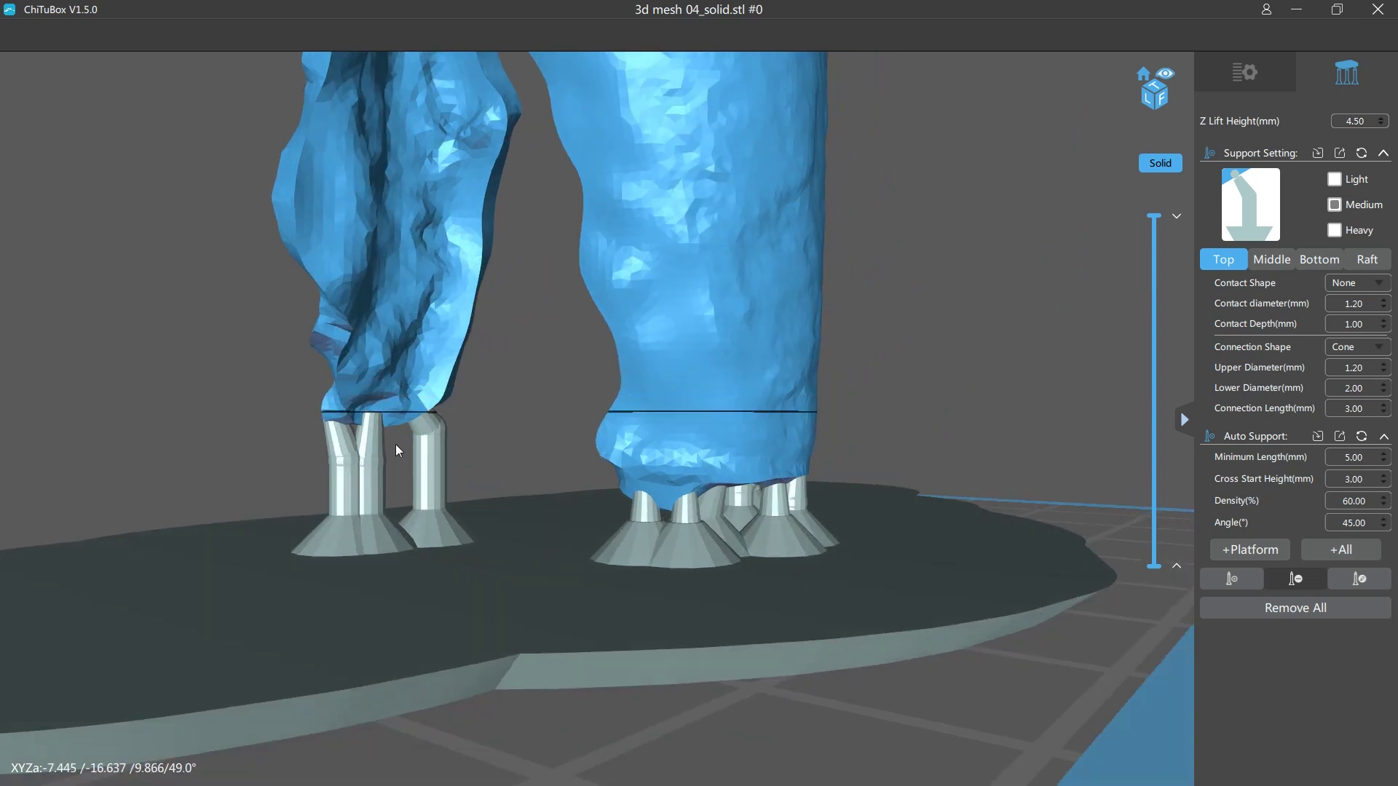
pyautogui.moveTo(382, 373); pyautogui.dragTo(763, 473, button='right')
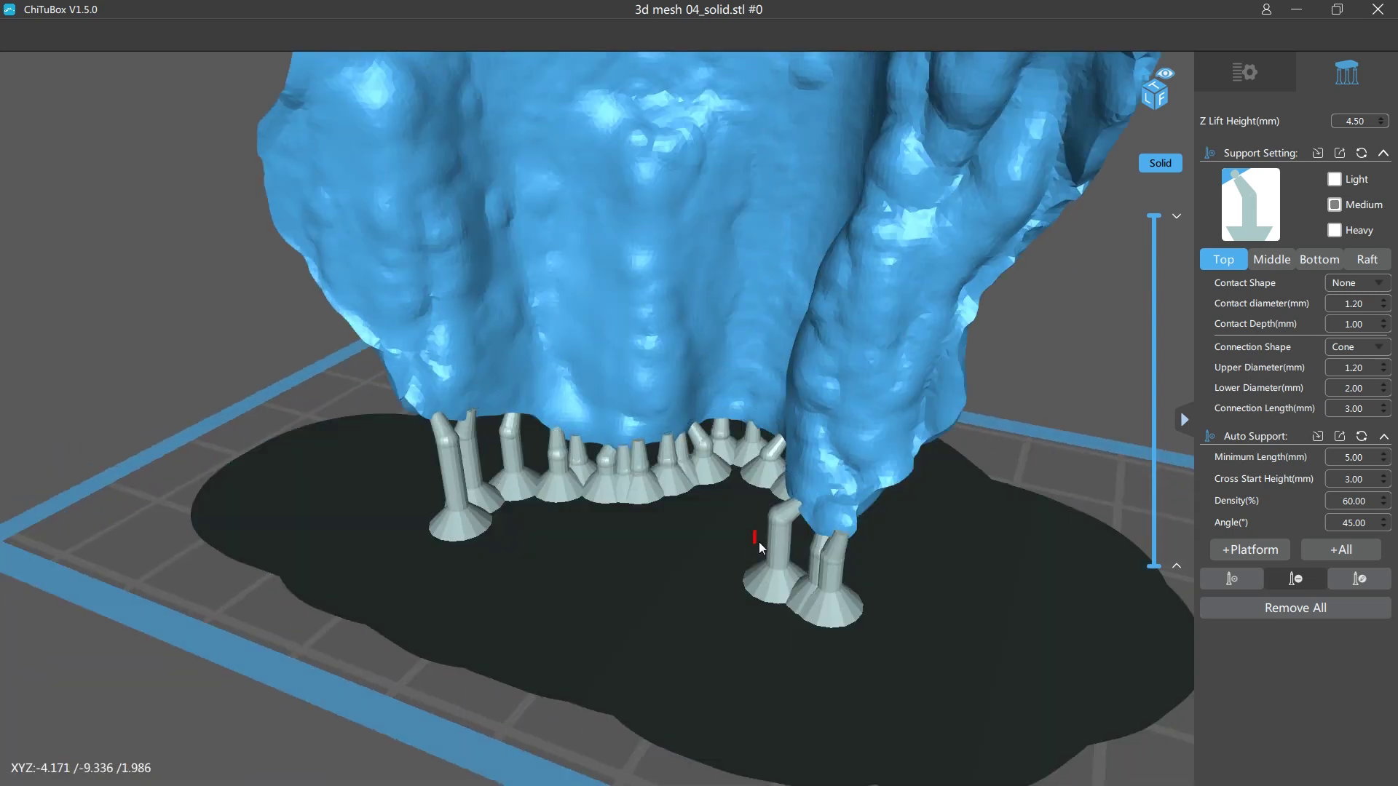
# Step: Set the connection length to 6 mm and place longer medium supports higher up around the narrow drapery piece's lower end
pyautogui.scroll(5, 820, 519)
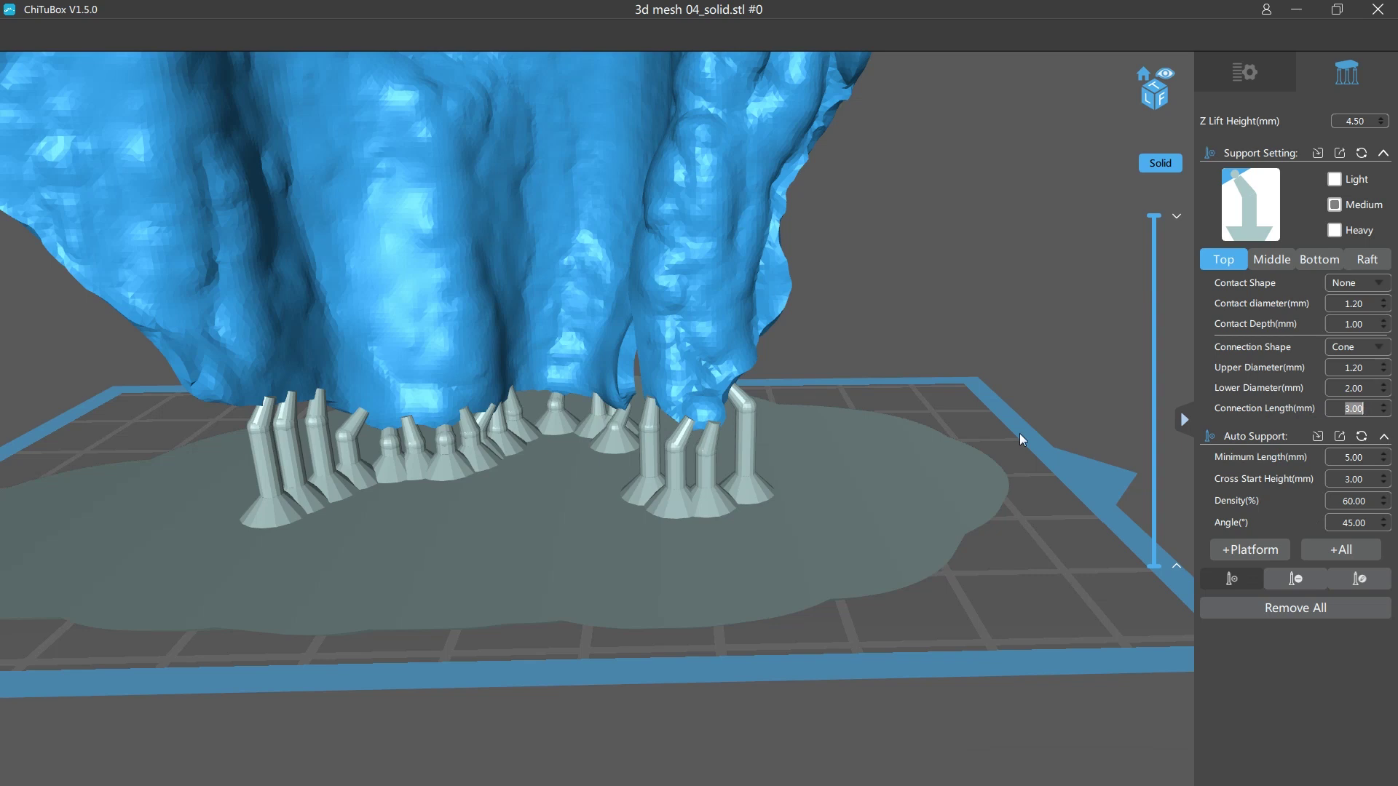
pyautogui.write('6')
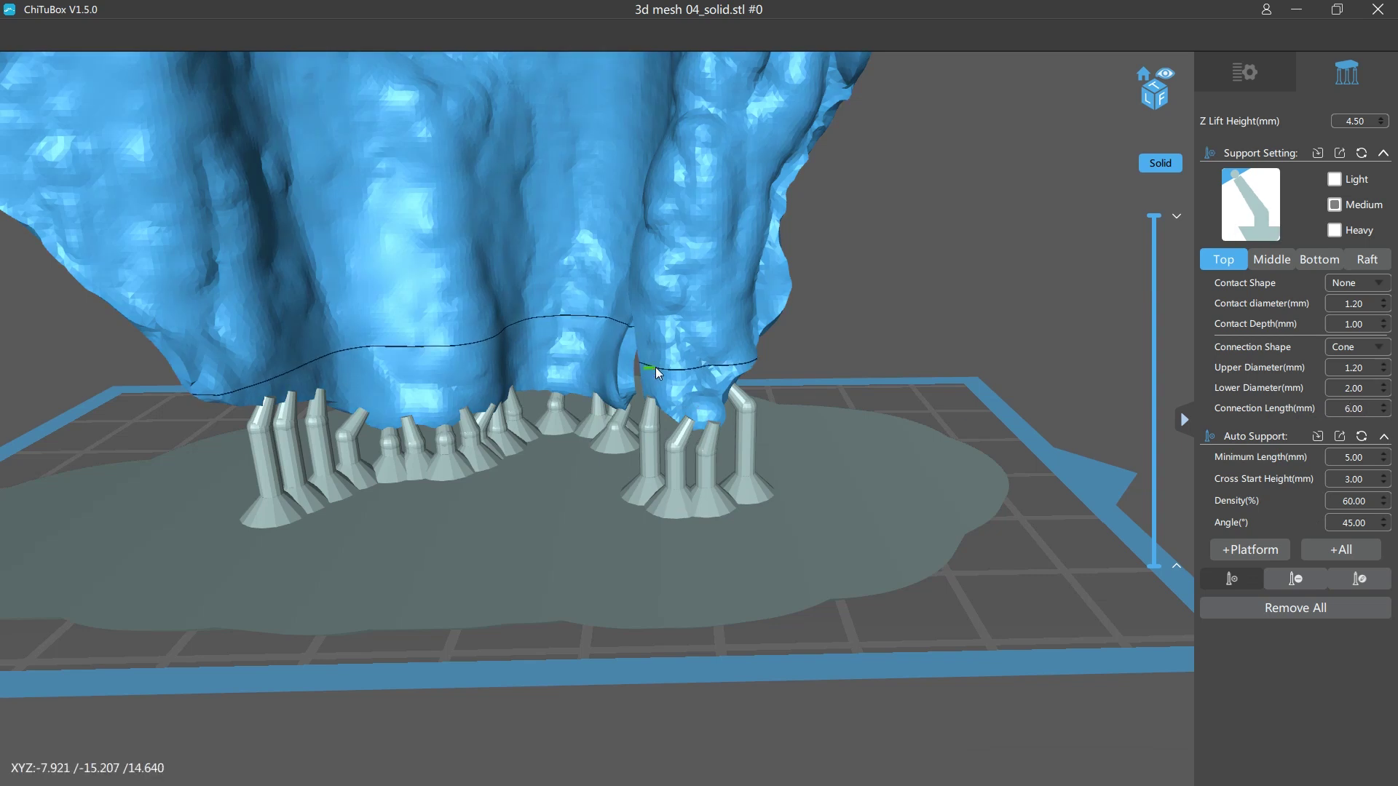
pyautogui.click(650, 368)
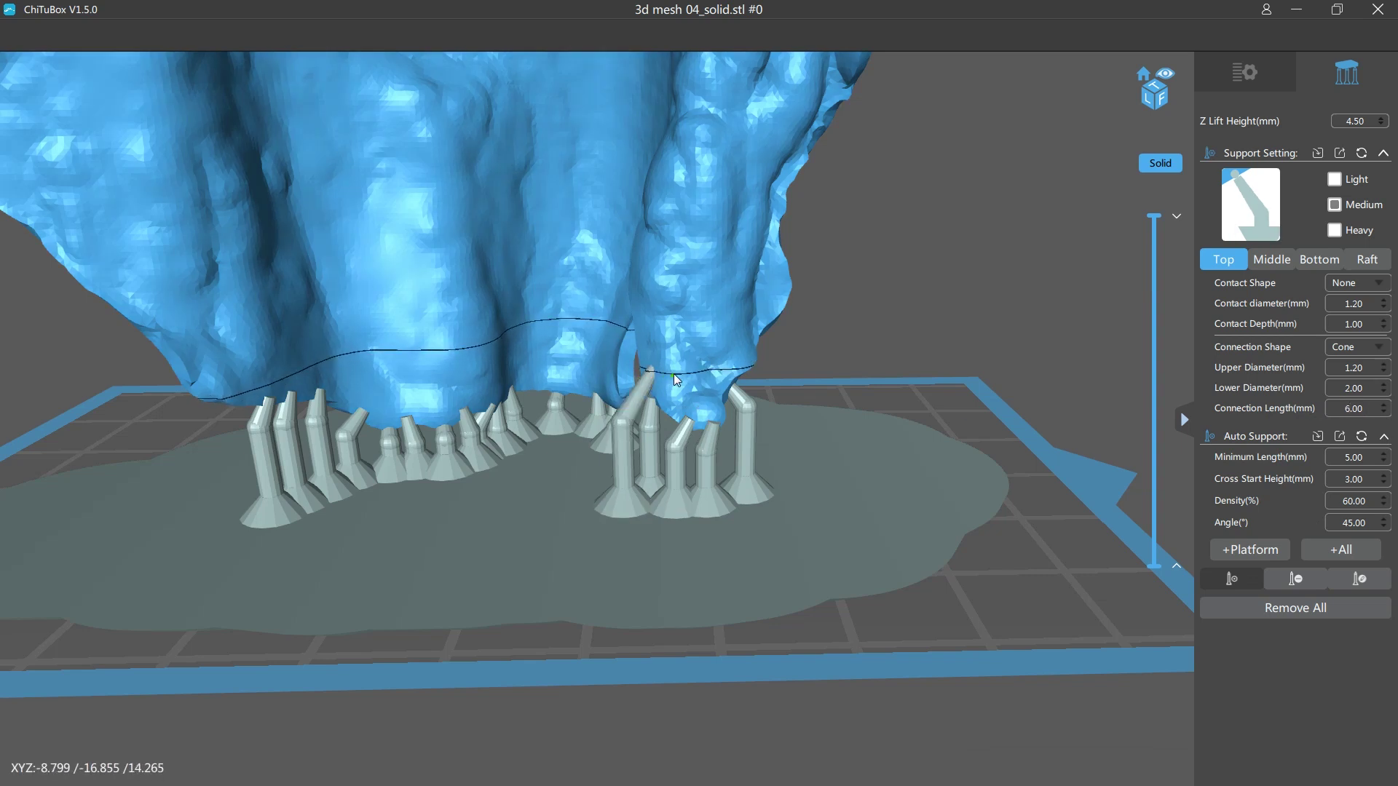
pyautogui.click(674, 375)
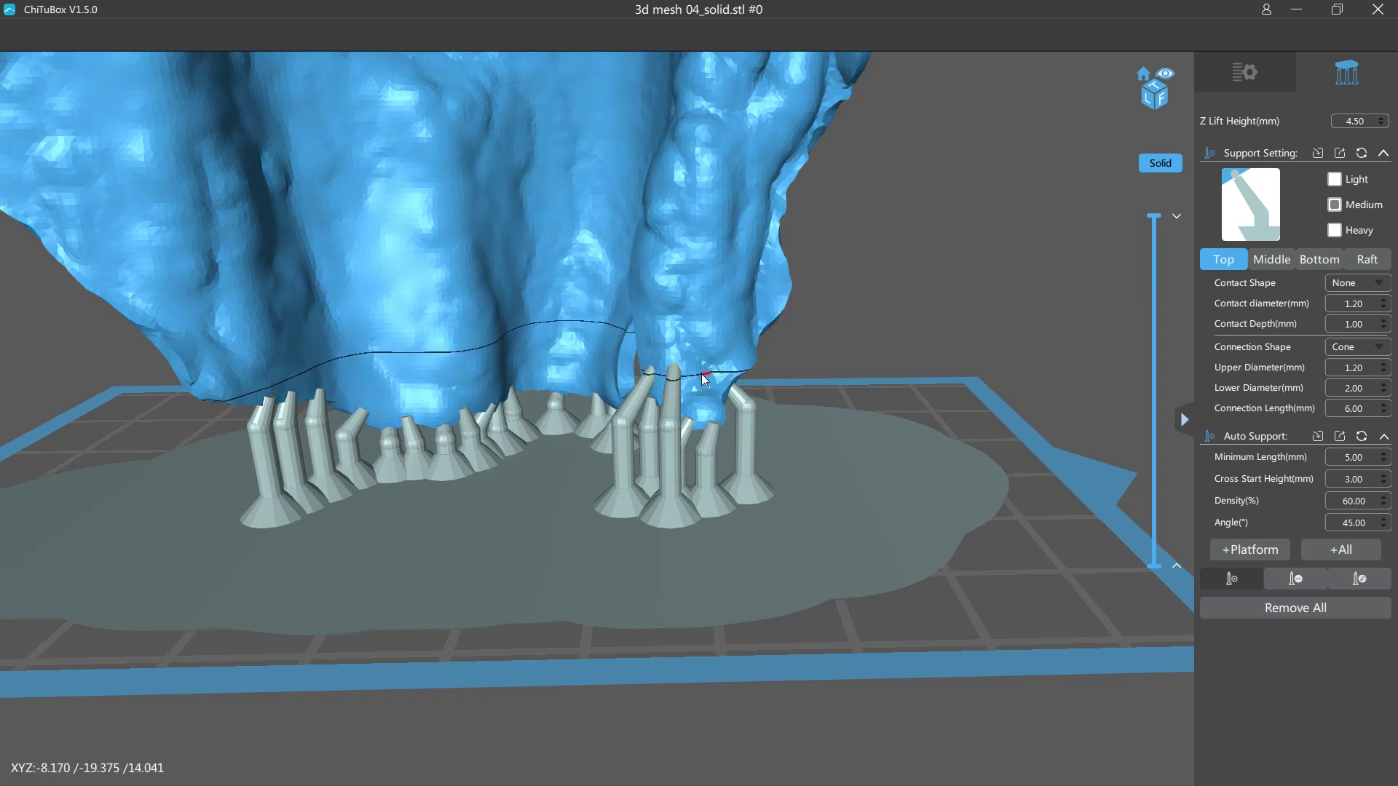
pyautogui.moveTo(709, 369); pyautogui.dragTo(591, 390, button='right')
pyautogui.click(590, 390)
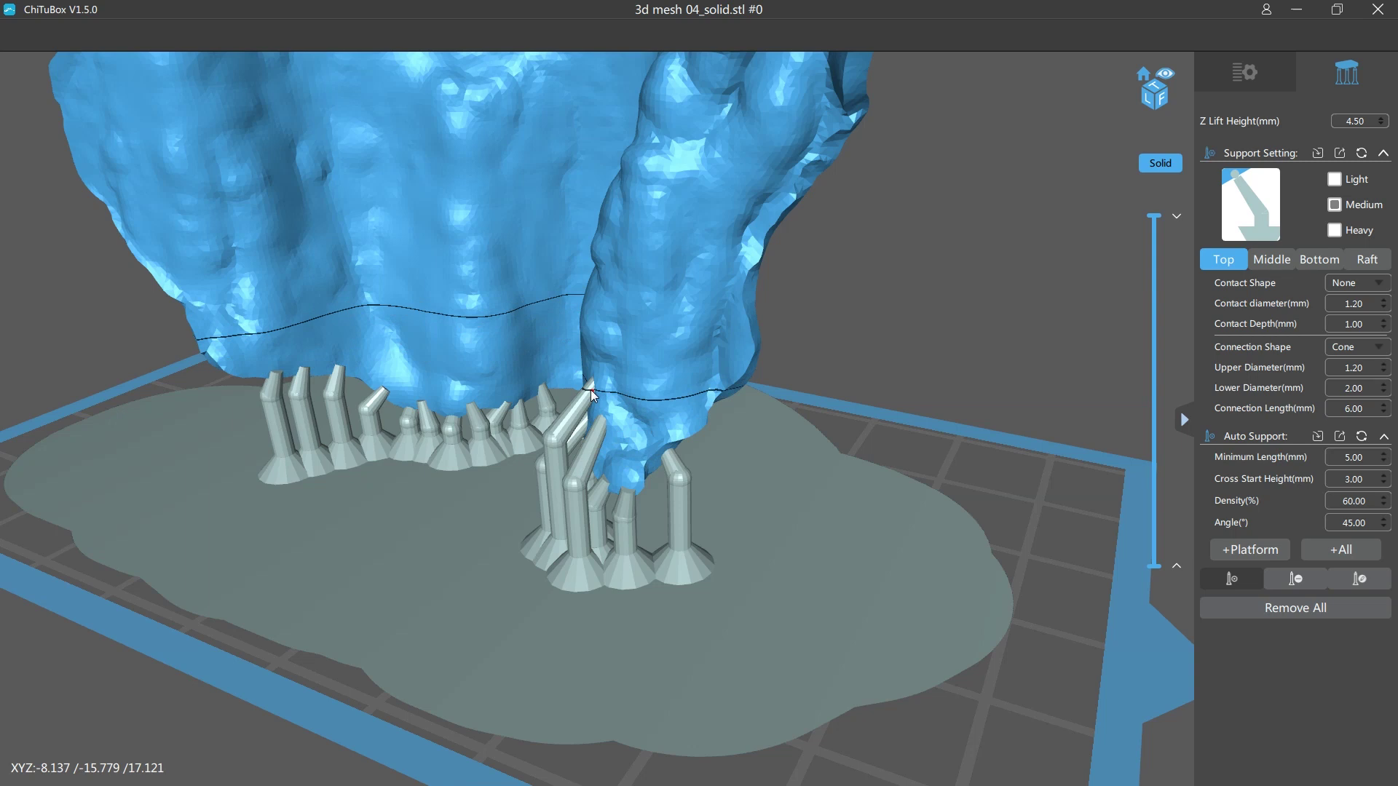
pyautogui.moveTo(633, 459); pyautogui.dragTo(742, 392, button='right')
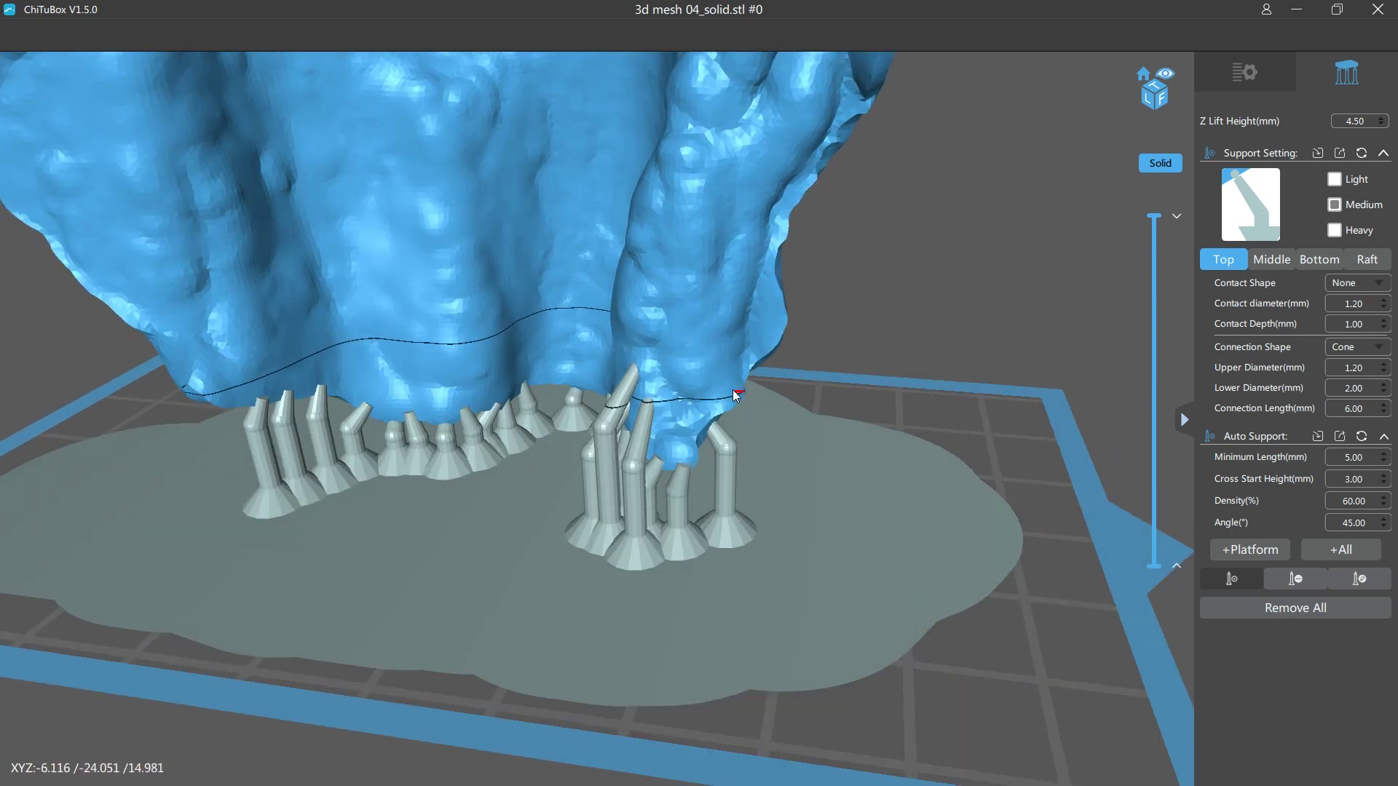
pyautogui.click(705, 385)
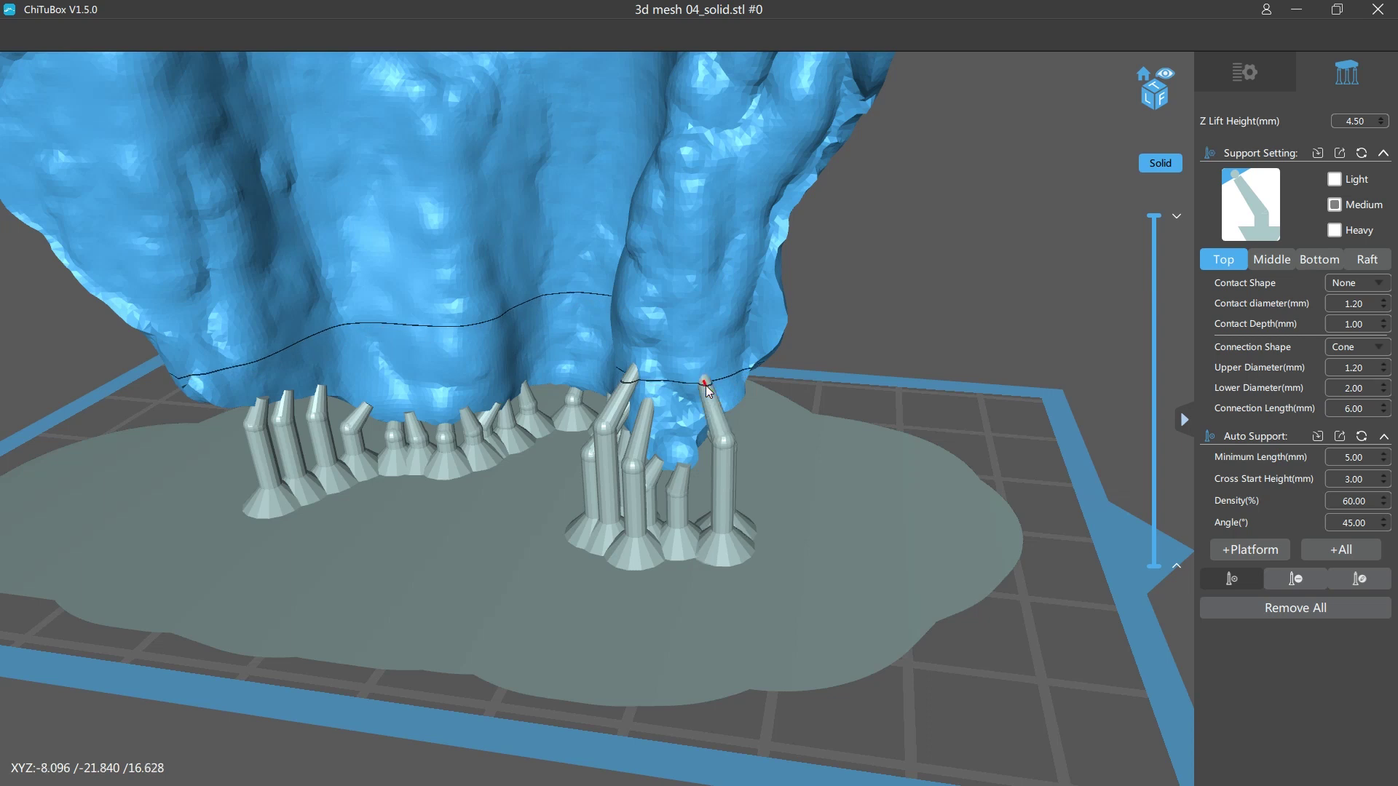
# Step: Switch to editing supports and reposition two of the long supports in front of the narrow drapery piece by moving their bases across the raft
pyautogui.scroll(-10, 725, 428)
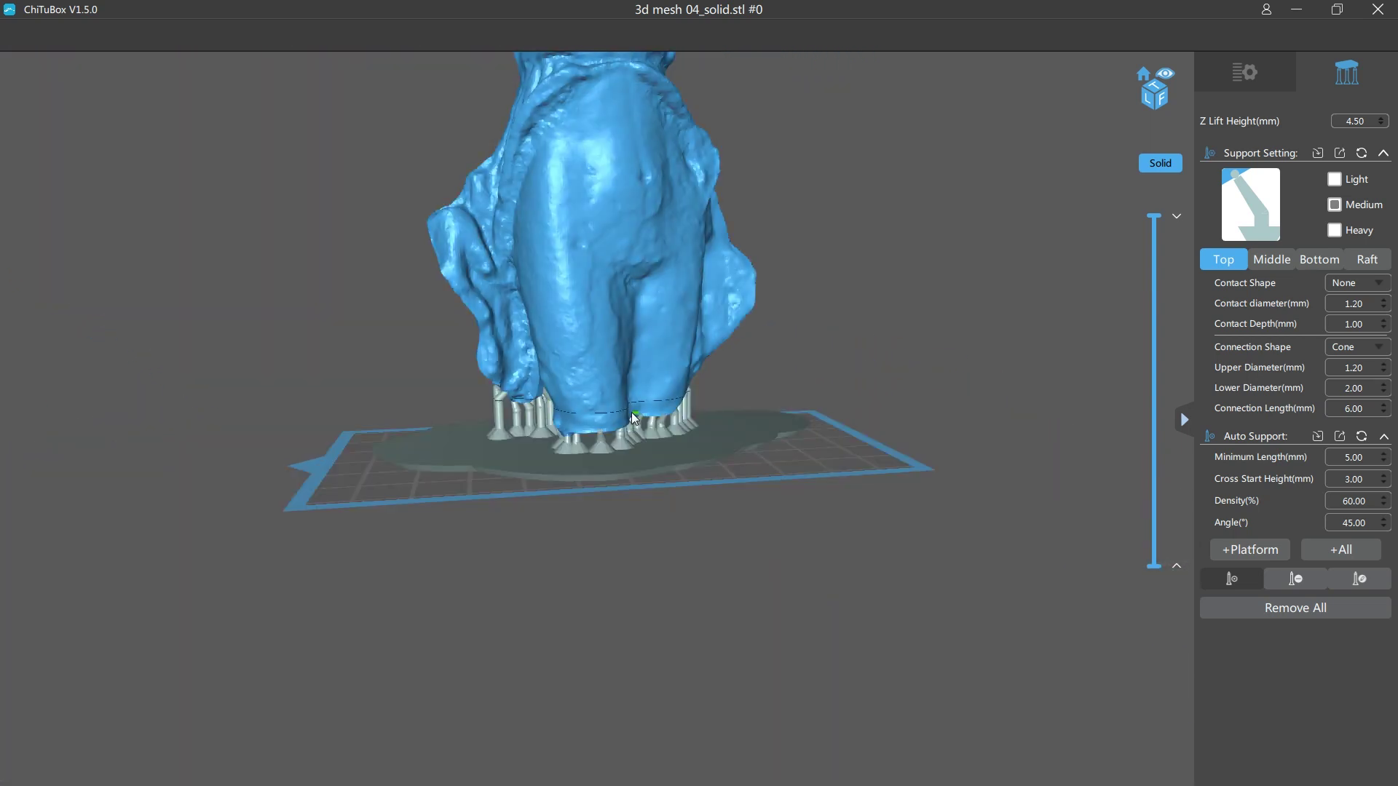
pyautogui.moveTo(593, 411); pyautogui.dragTo(623, 459, button='right')
pyautogui.moveTo(530, 390); pyautogui.dragTo(670, 466, button='right')
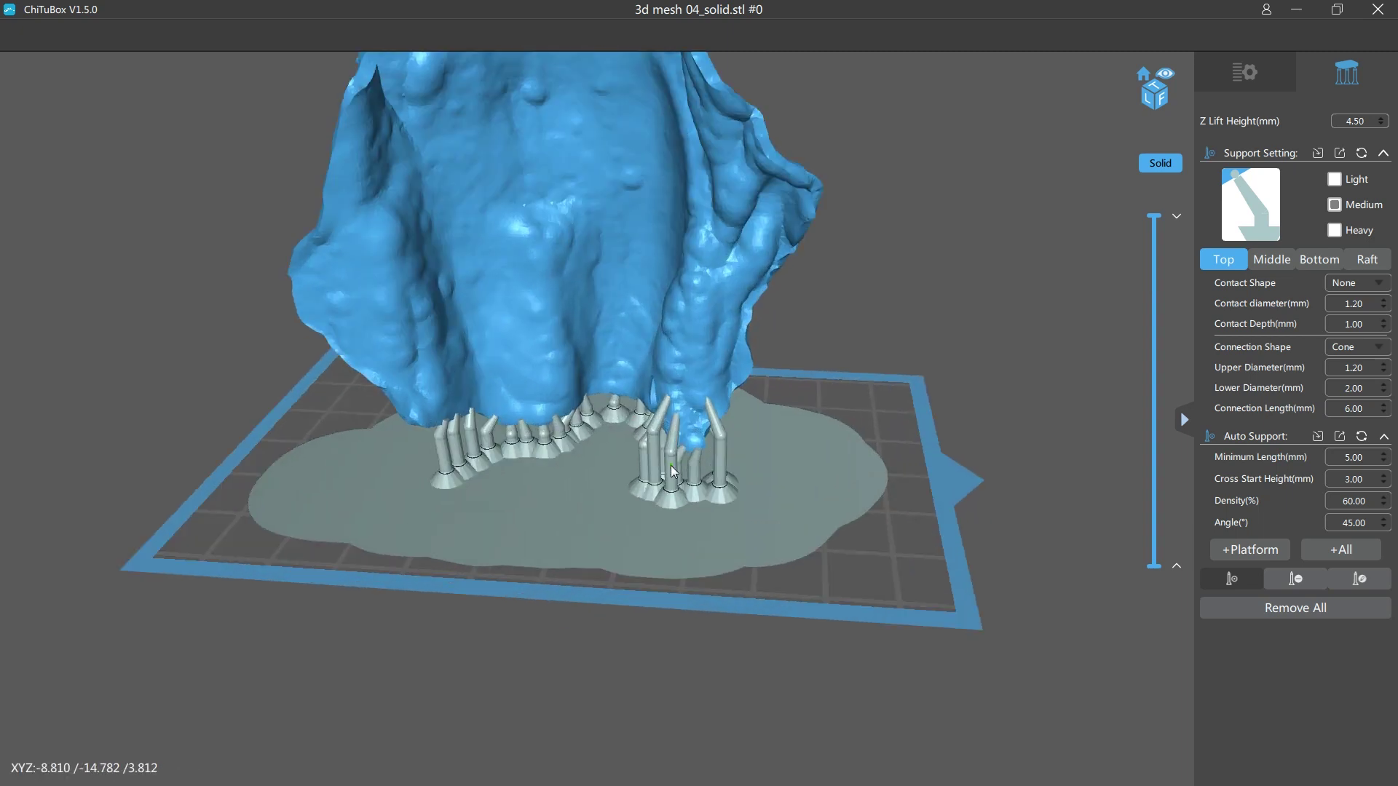
pyautogui.scroll(5, 697, 440)
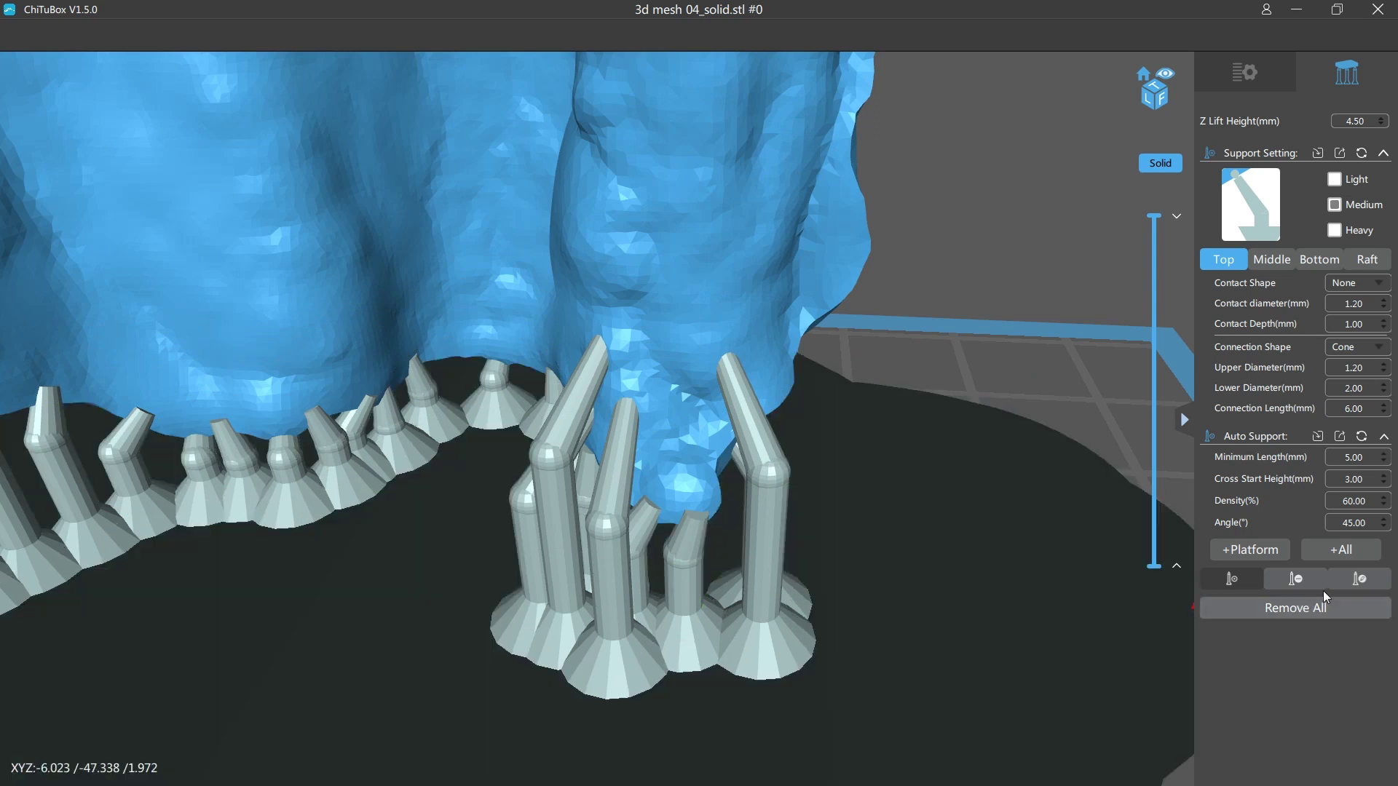
pyautogui.click(1358, 580)
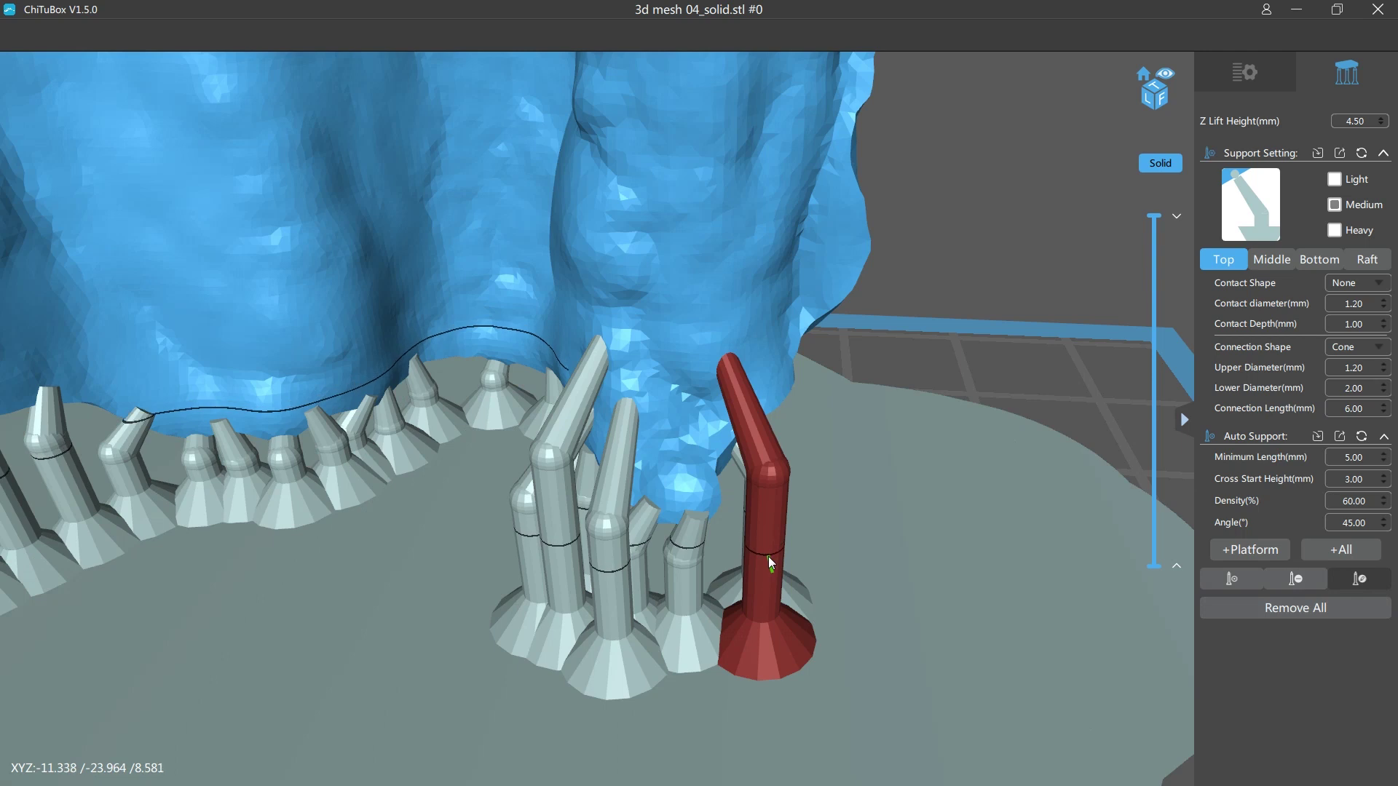
pyautogui.moveTo(768, 555); pyautogui.dragTo(699, 575)
pyautogui.moveTo(604, 586); pyautogui.dragTo(628, 624)
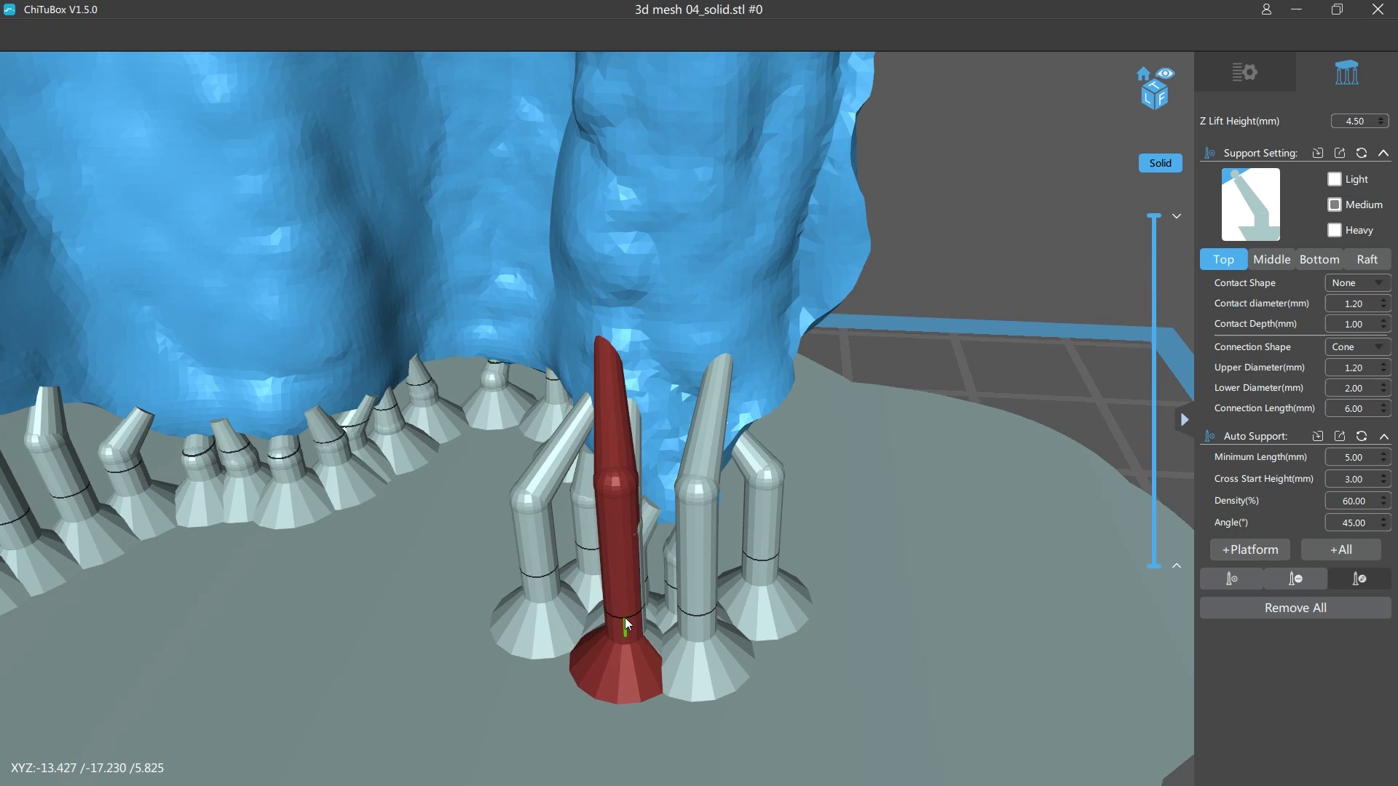
# Step: Shift the bases of the neighbouring long supports so they stand in a row beneath the narrow drapery piece
pyautogui.moveTo(593, 626); pyautogui.dragTo(637, 608, button='right')
pyautogui.click(626, 530)
pyautogui.moveTo(630, 495); pyautogui.dragTo(681, 502)
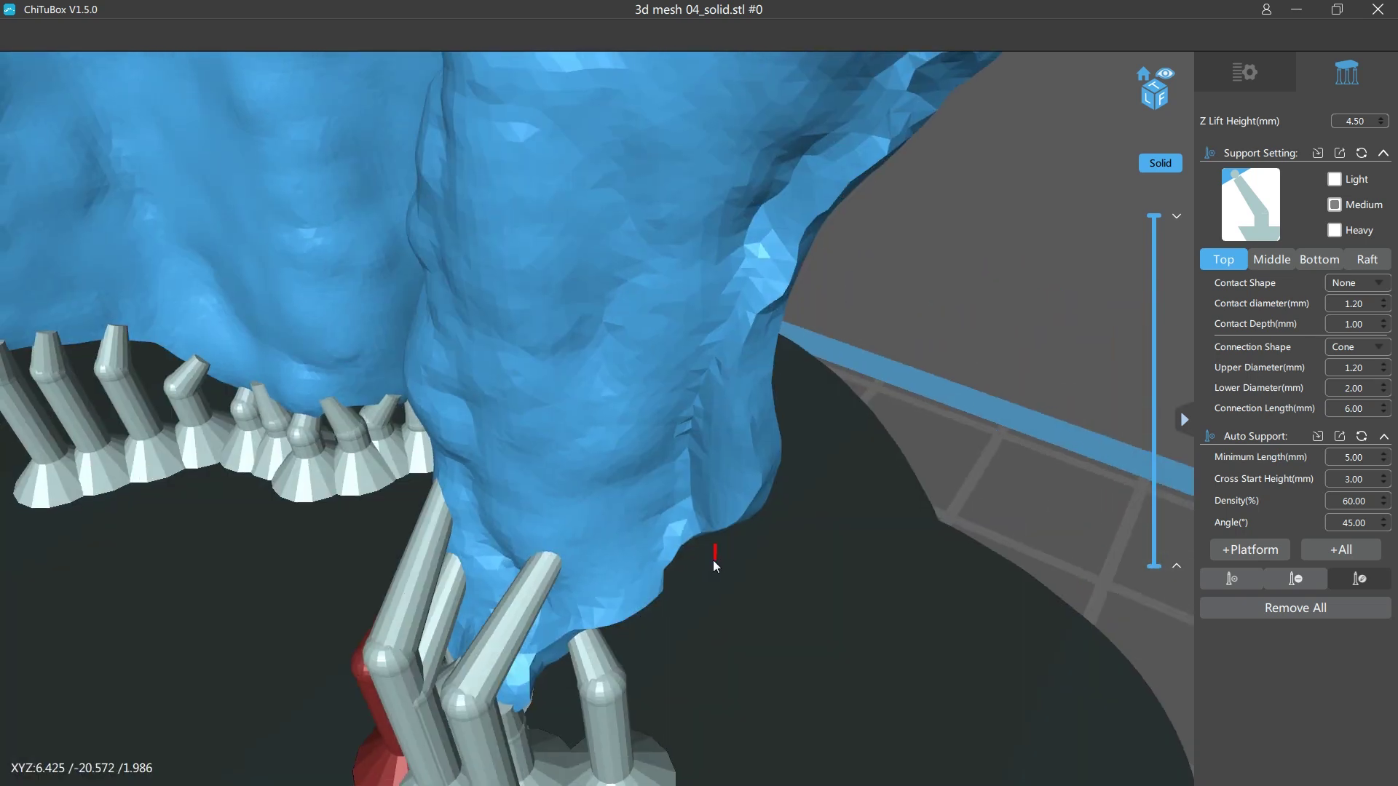
pyautogui.moveTo(713, 560); pyautogui.dragTo(515, 475, button='right')
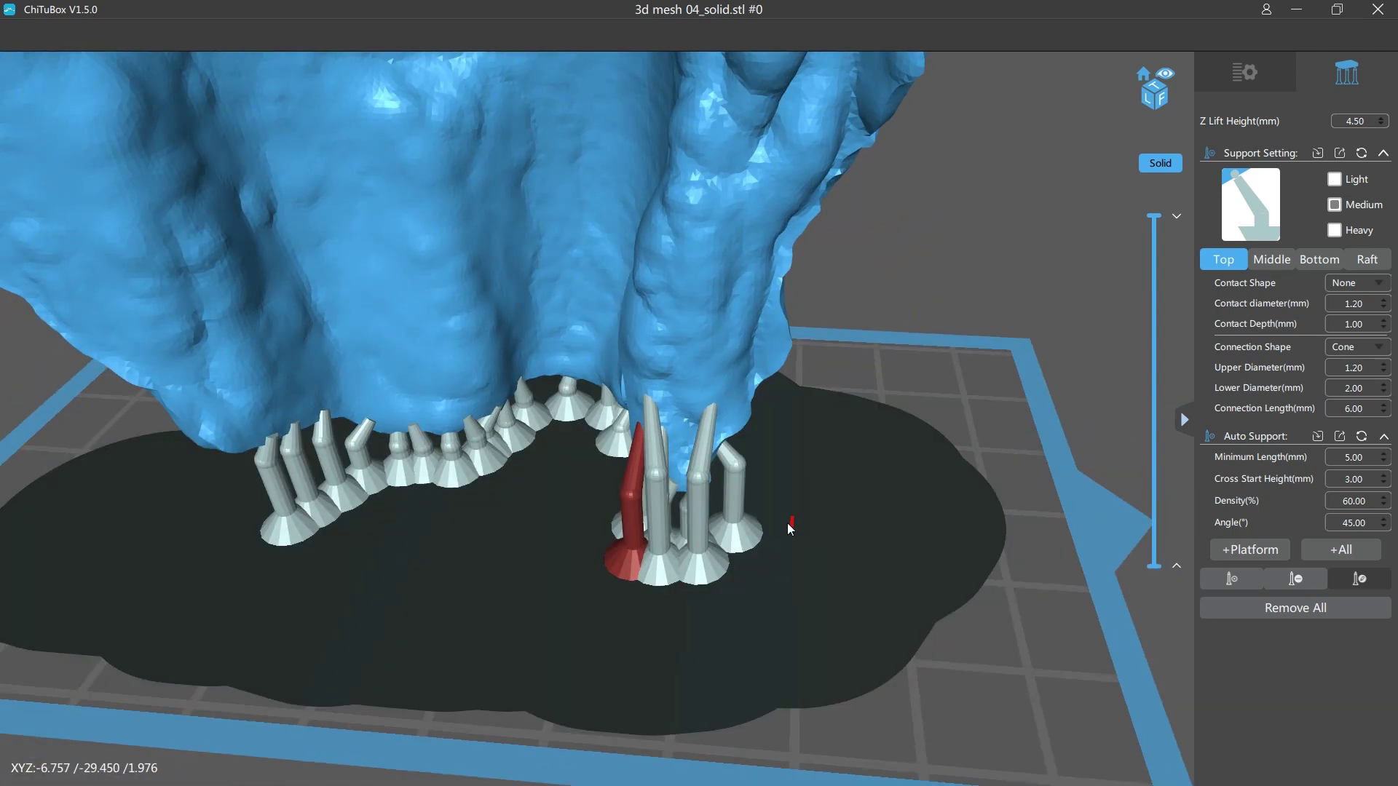
pyautogui.moveTo(788, 523); pyautogui.dragTo(758, 499, button='right')
pyautogui.moveTo(685, 513); pyautogui.dragTo(654, 527)
pyautogui.moveTo(651, 528); pyautogui.dragTo(532, 562, button='right')
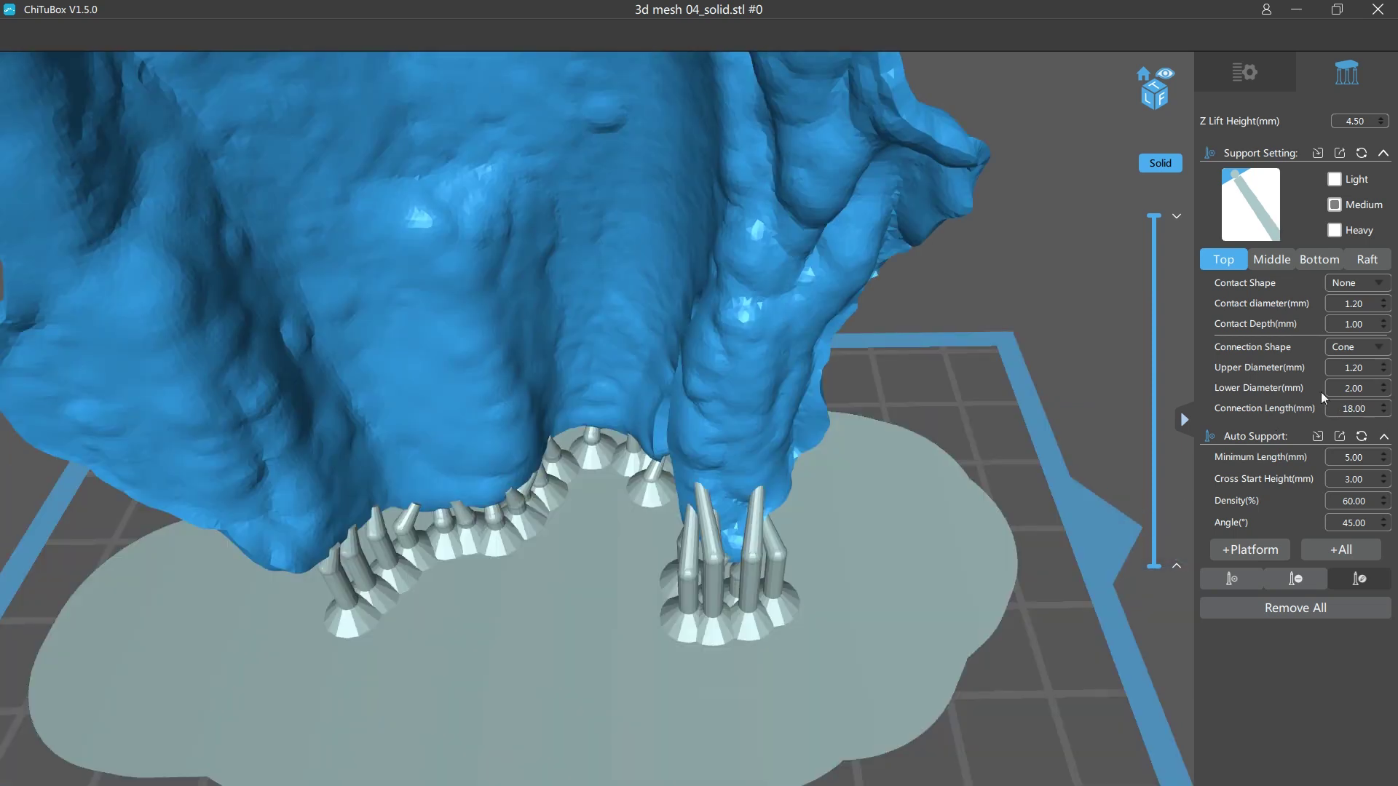
# Step: Set the medium supports' connection length to 18 mm and check the middle section's settings and the higher drapery from several sides
pyautogui.click(1269, 261)
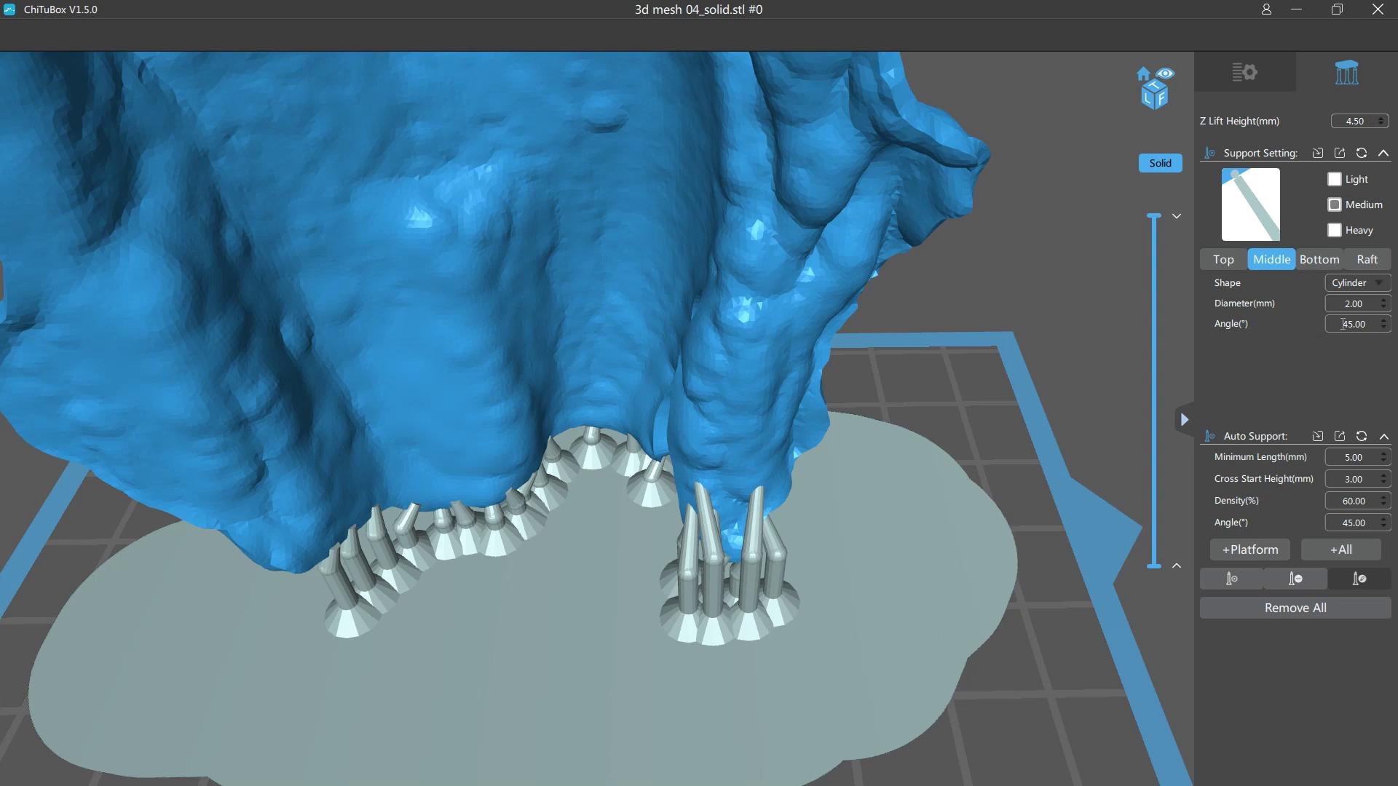
pyautogui.moveTo(799, 421); pyautogui.dragTo(372, 349, button='right')
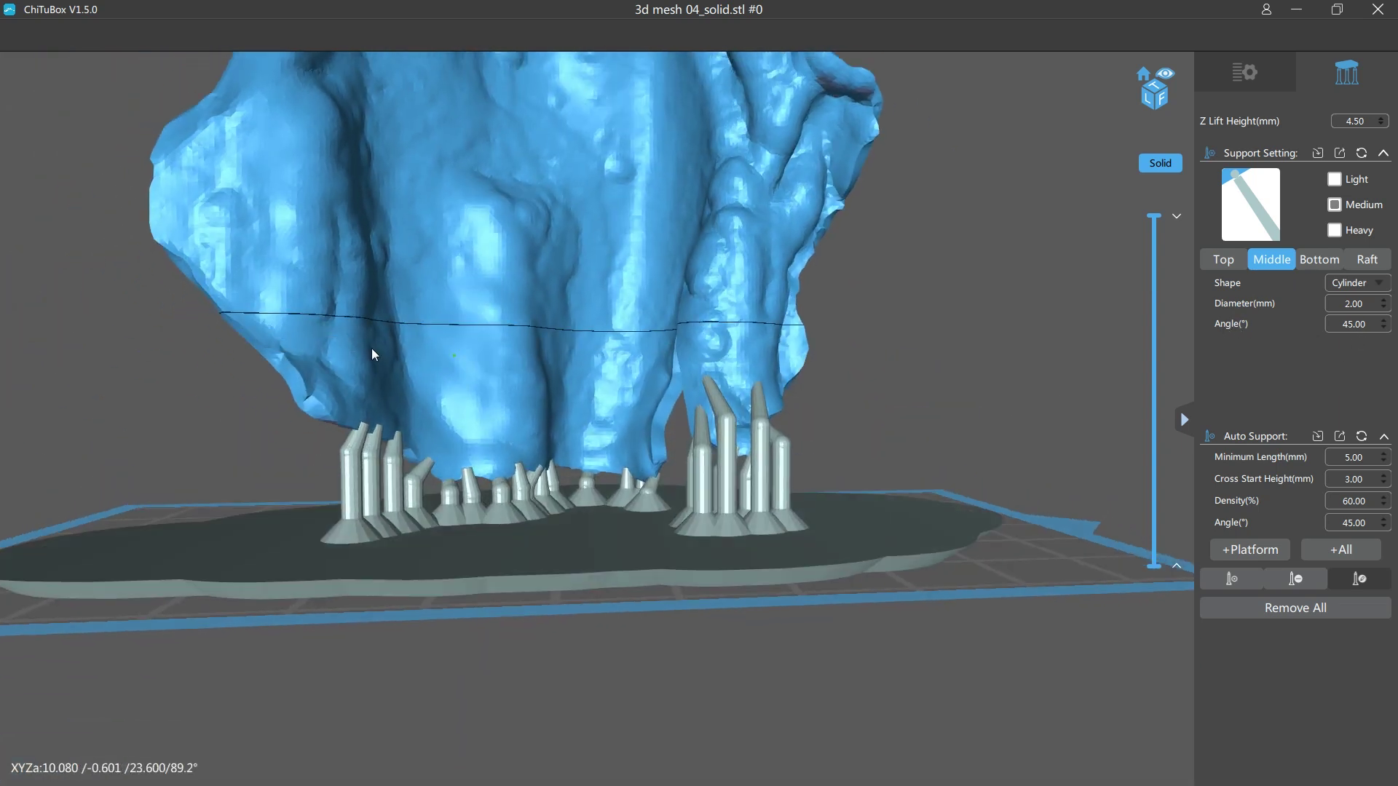
pyautogui.moveTo(641, 190); pyautogui.dragTo(513, 253, button='right')
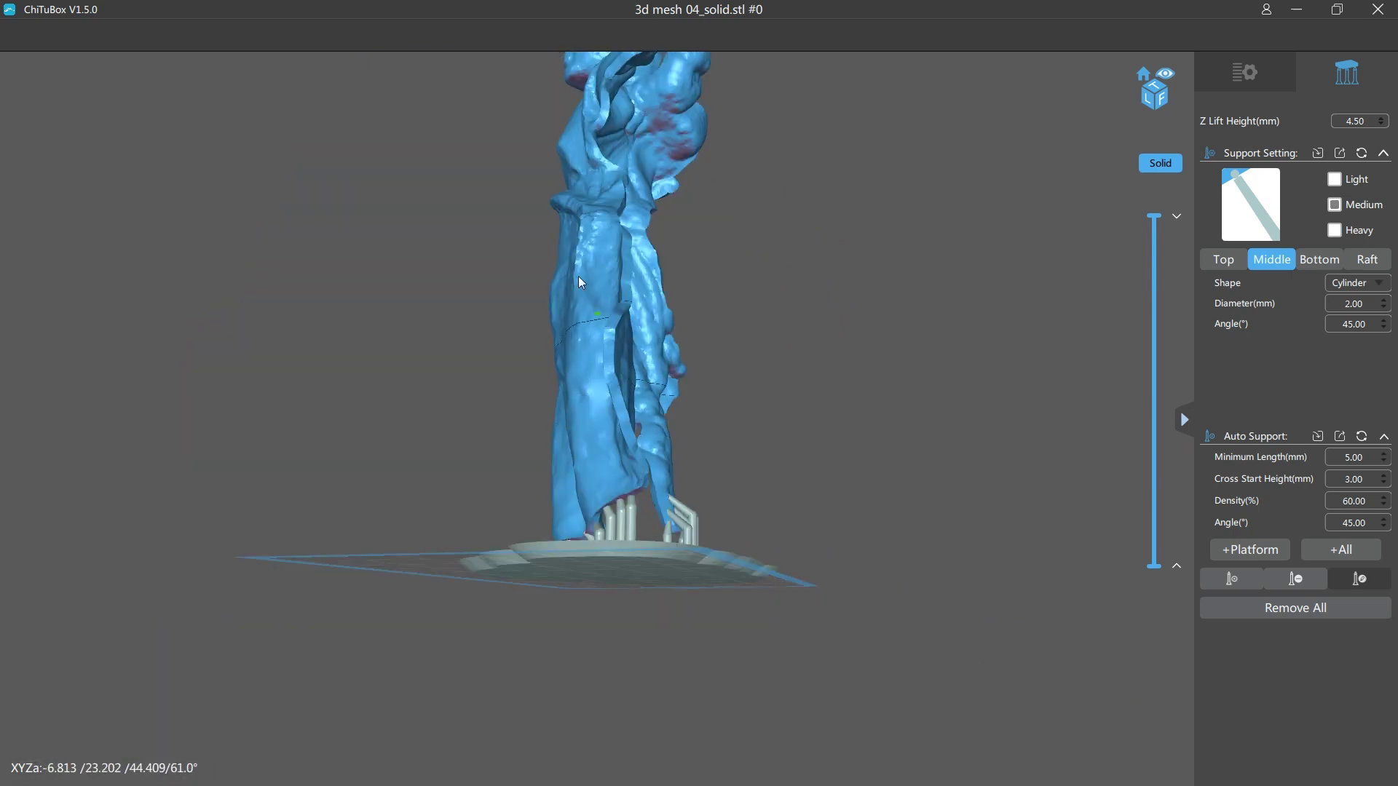
pyautogui.moveTo(577, 277); pyautogui.dragTo(429, 220, button='right')
pyautogui.moveTo(727, 288); pyautogui.dragTo(556, 231, button='right')
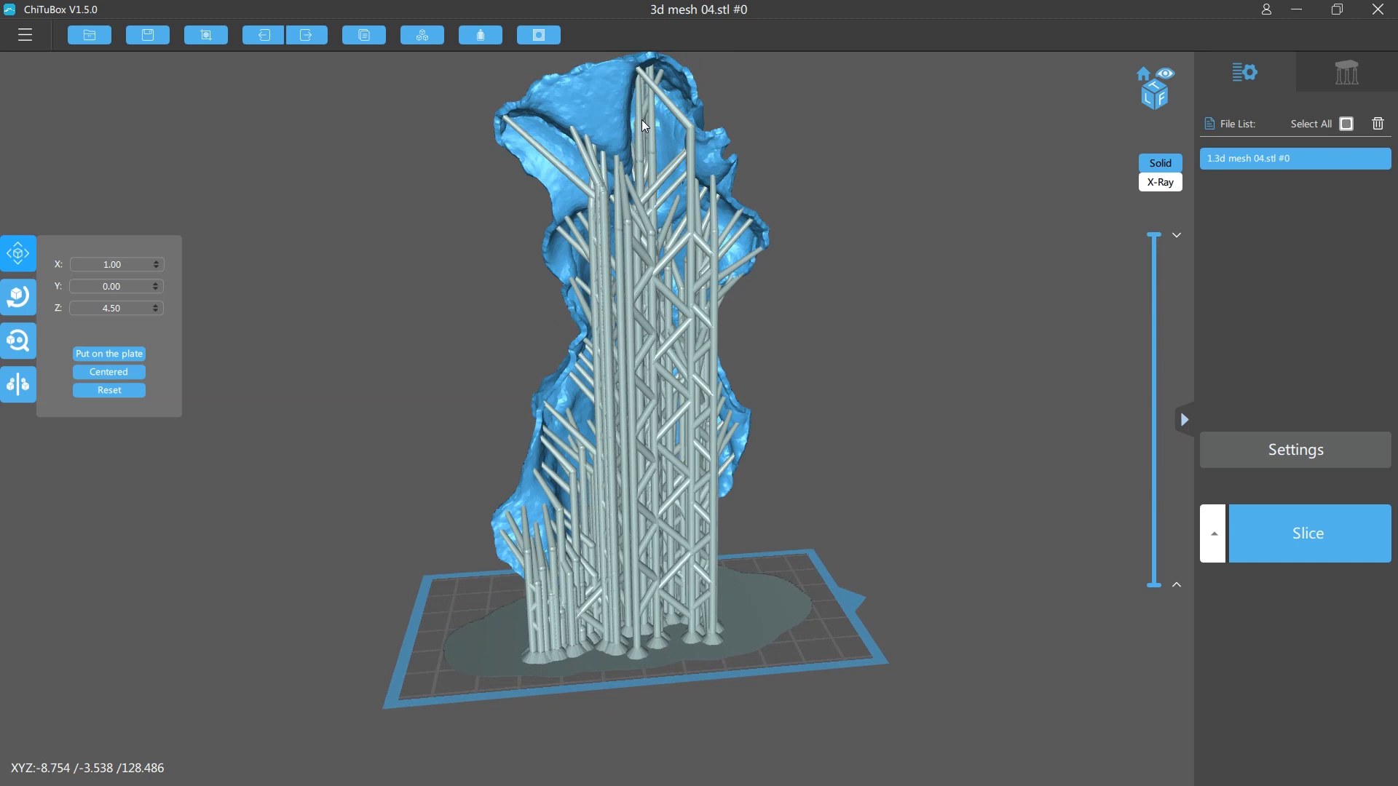
# Step: Slice the fully supported statue 3d mesh 04.stl and save the result as _3d_mesh_04_1.photon in the vanth folder
pyautogui.moveTo(641, 119); pyautogui.dragTo(664, 572, button='right')
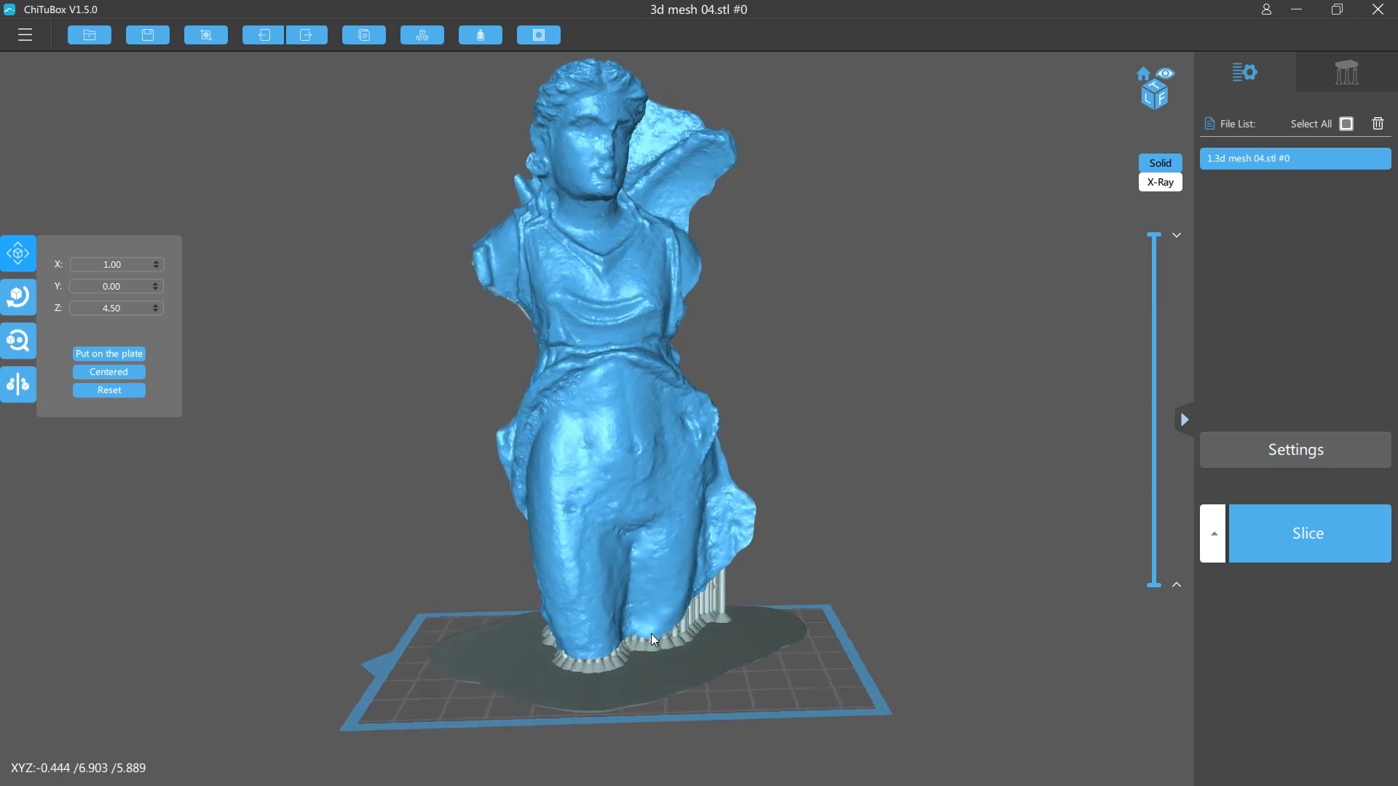
pyautogui.scroll(-2, 802, 360)
pyautogui.moveTo(803, 359); pyautogui.dragTo(794, 356, button='right')
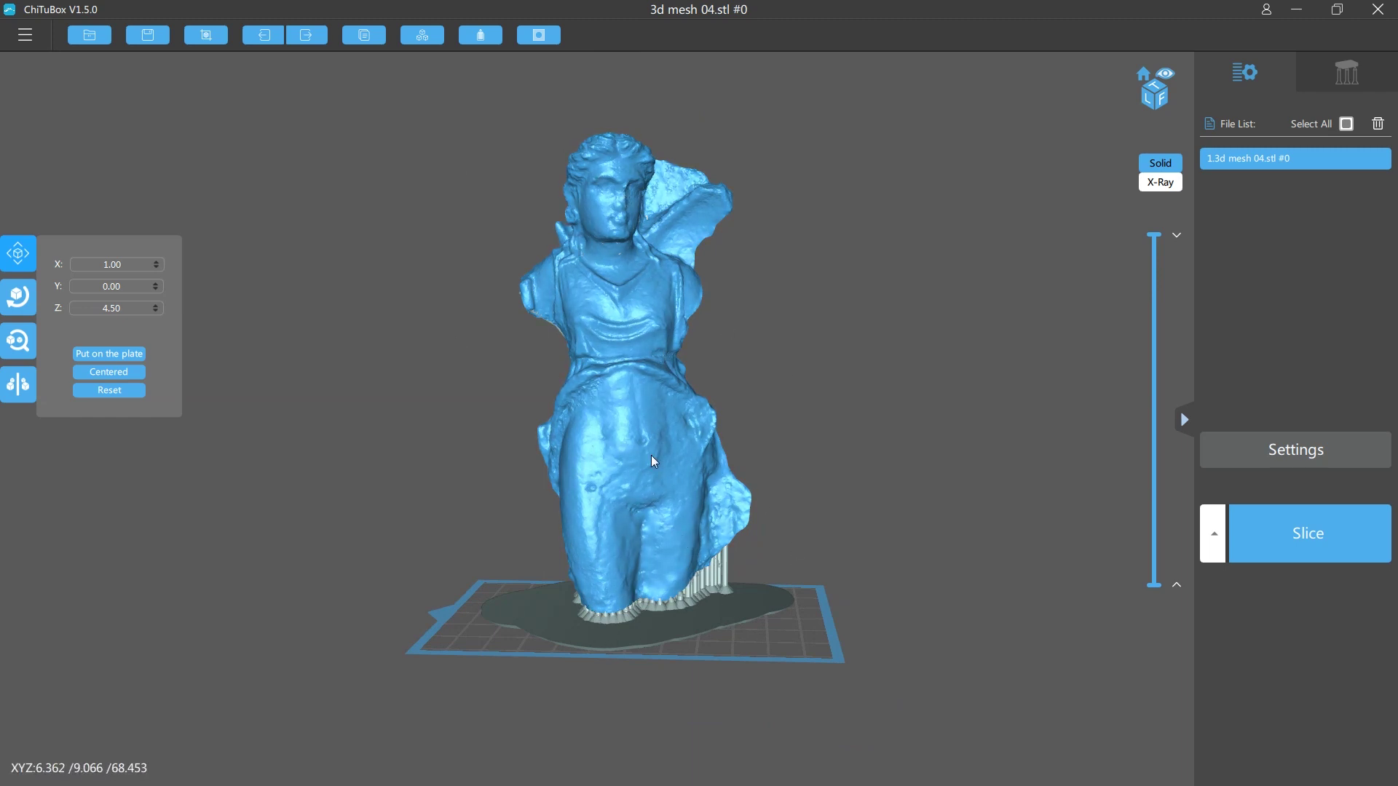
pyautogui.moveTo(662, 548); pyautogui.dragTo(735, 525, button='right')
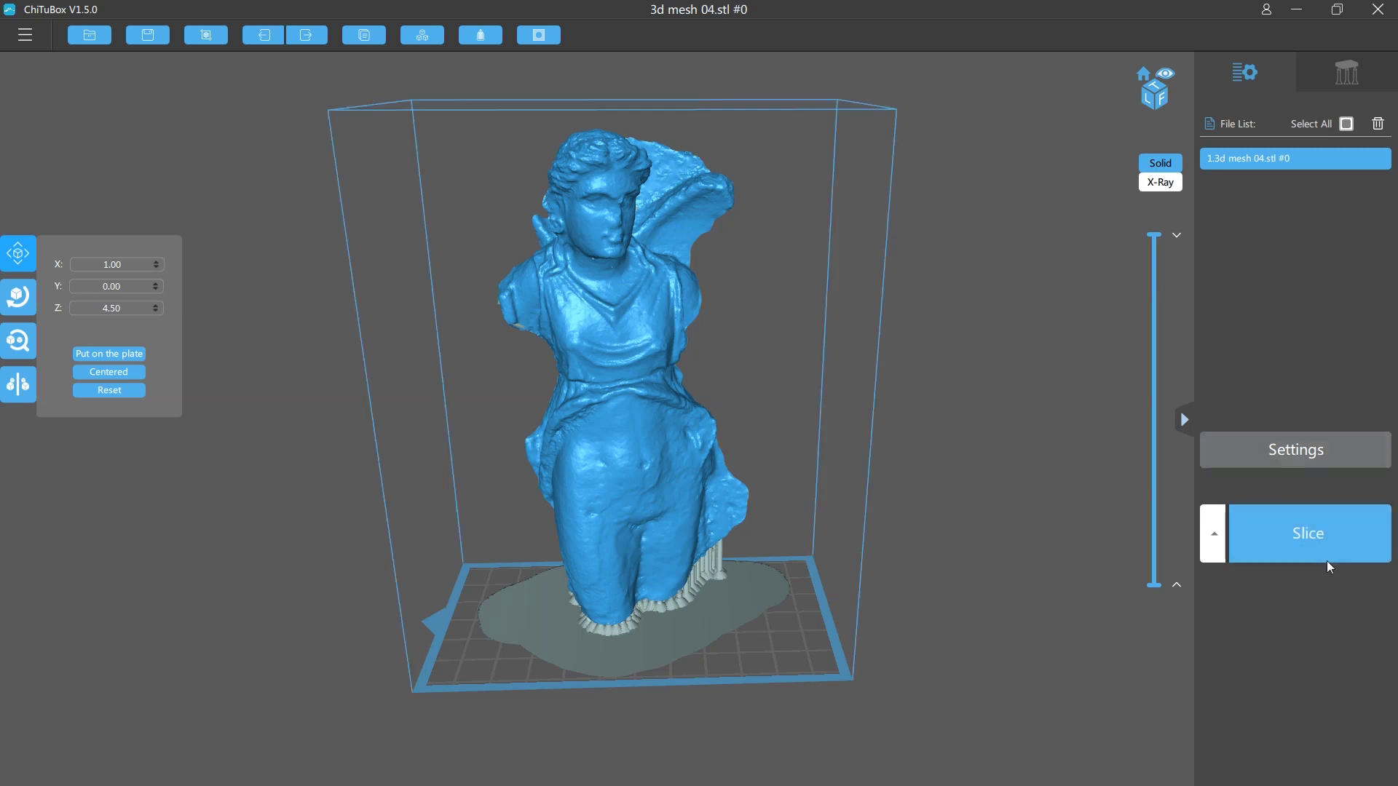
pyautogui.click(1309, 543)
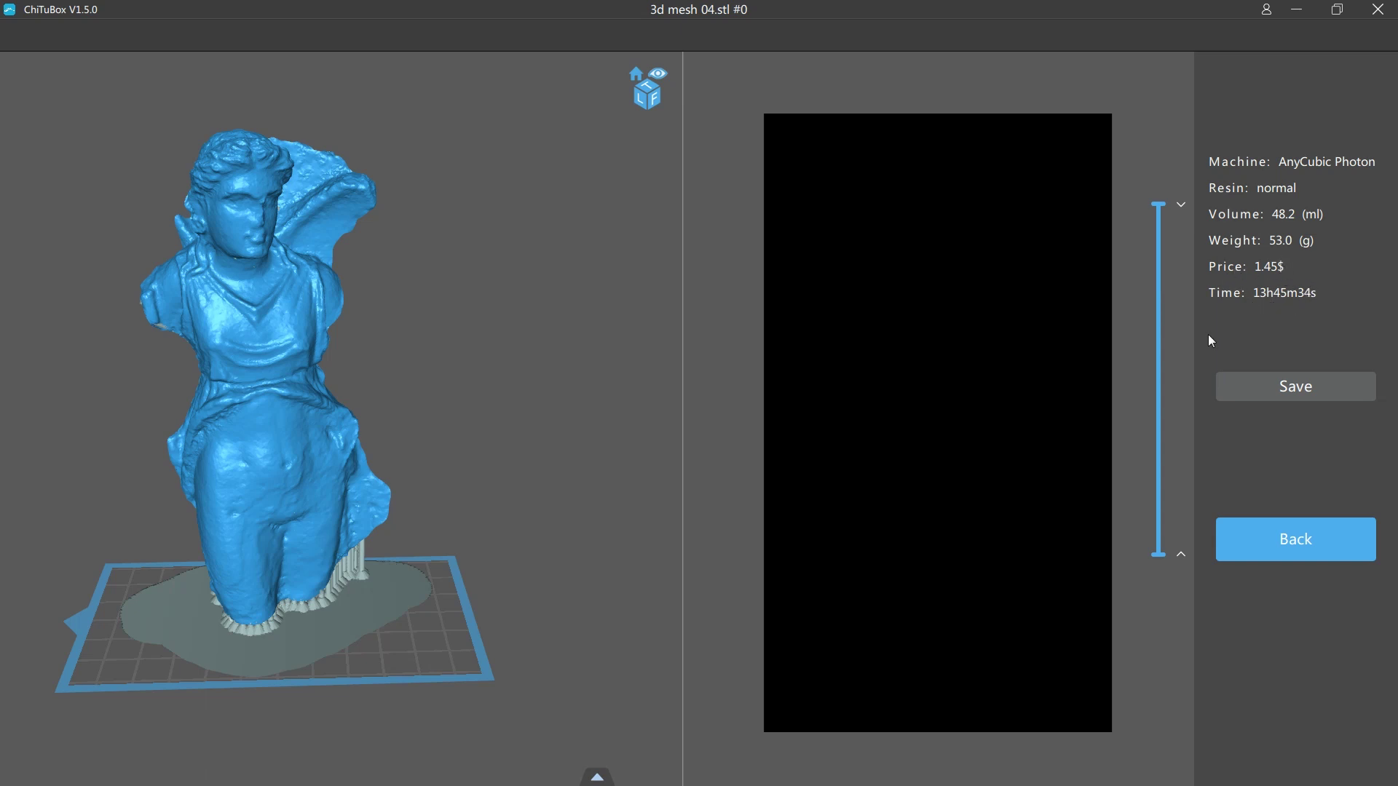
pyautogui.click(1309, 387)
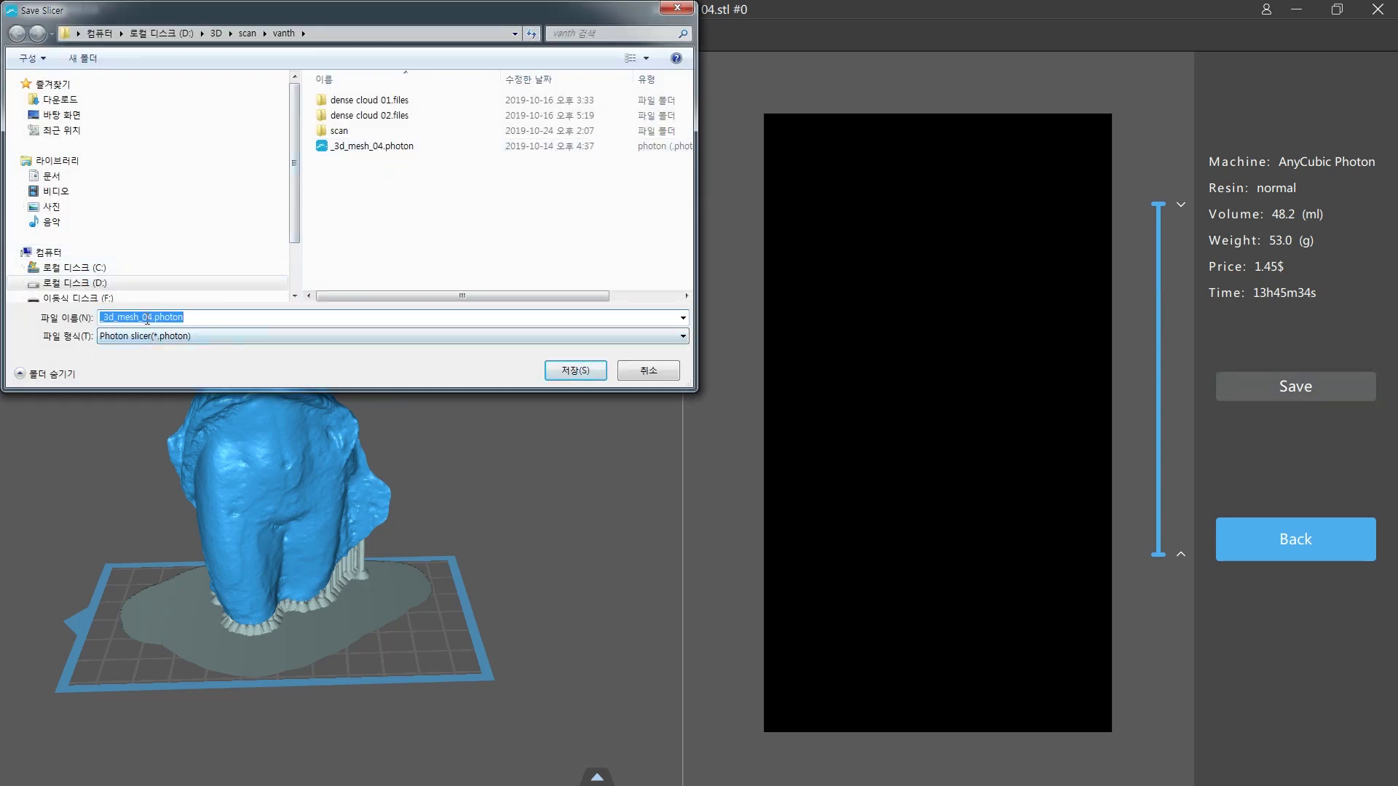
pyautogui.click(576, 371)
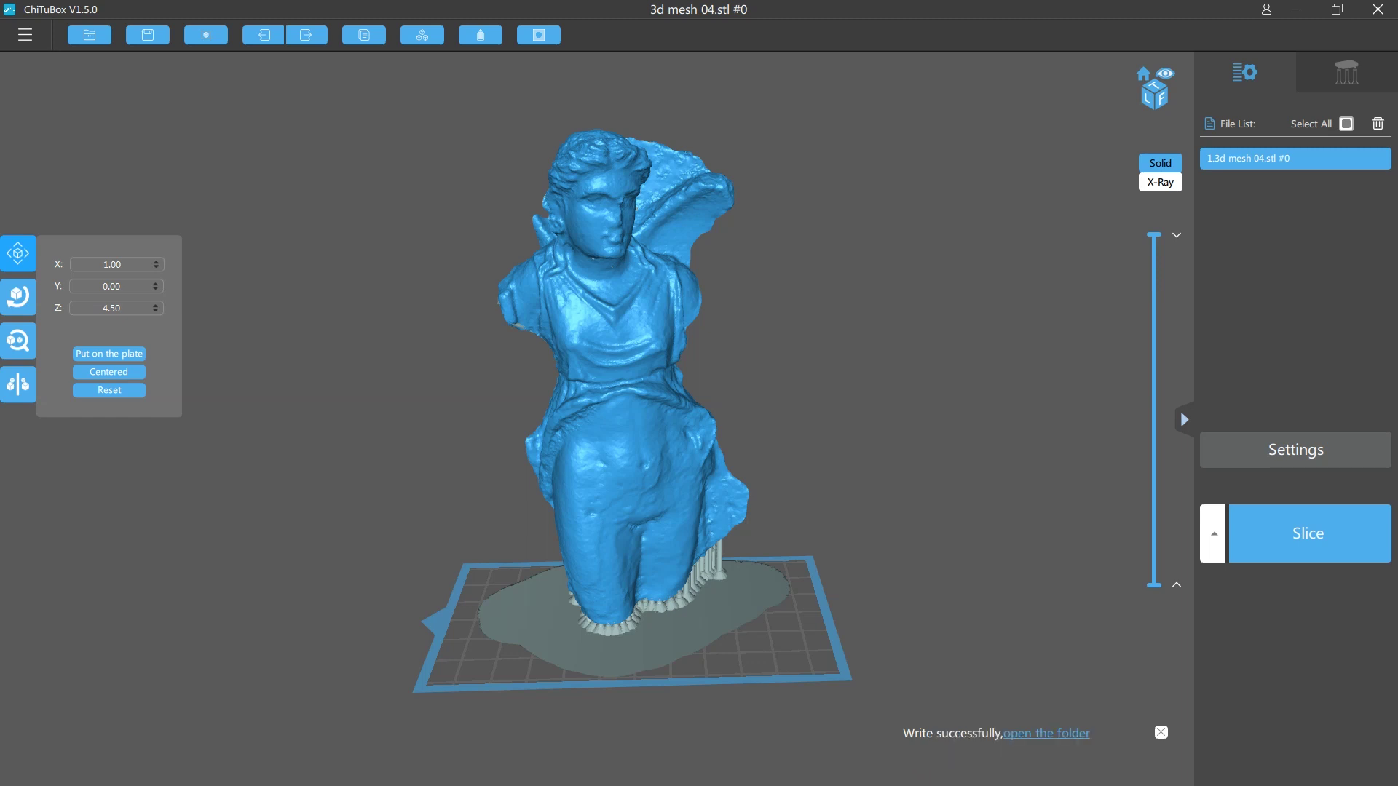
# Step: Open the output folder in the file explorer and copy _3d_mesh_04_1.photon to the removable disk (F:)
pyautogui.click(1045, 734)
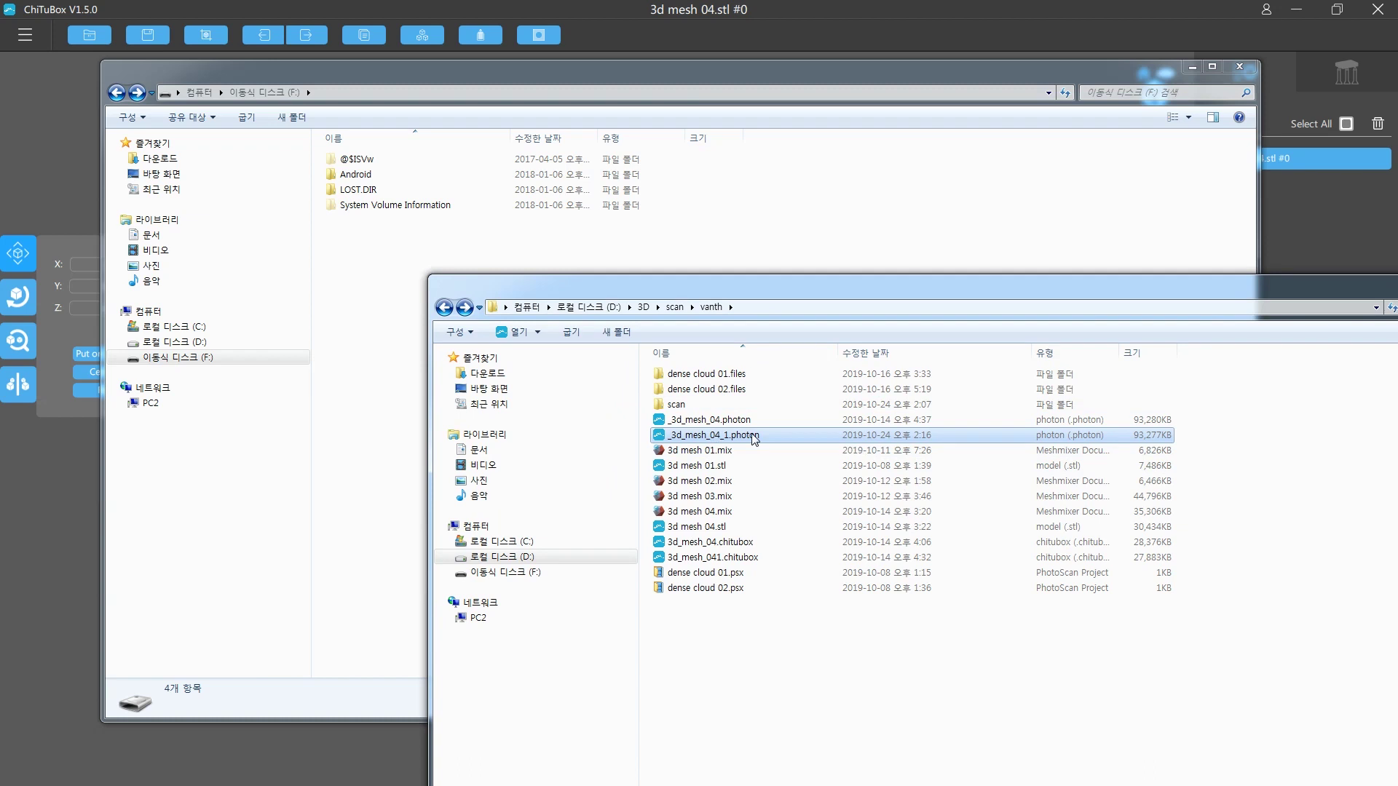
pyautogui.moveTo(749, 437); pyautogui.dragTo(378, 303)
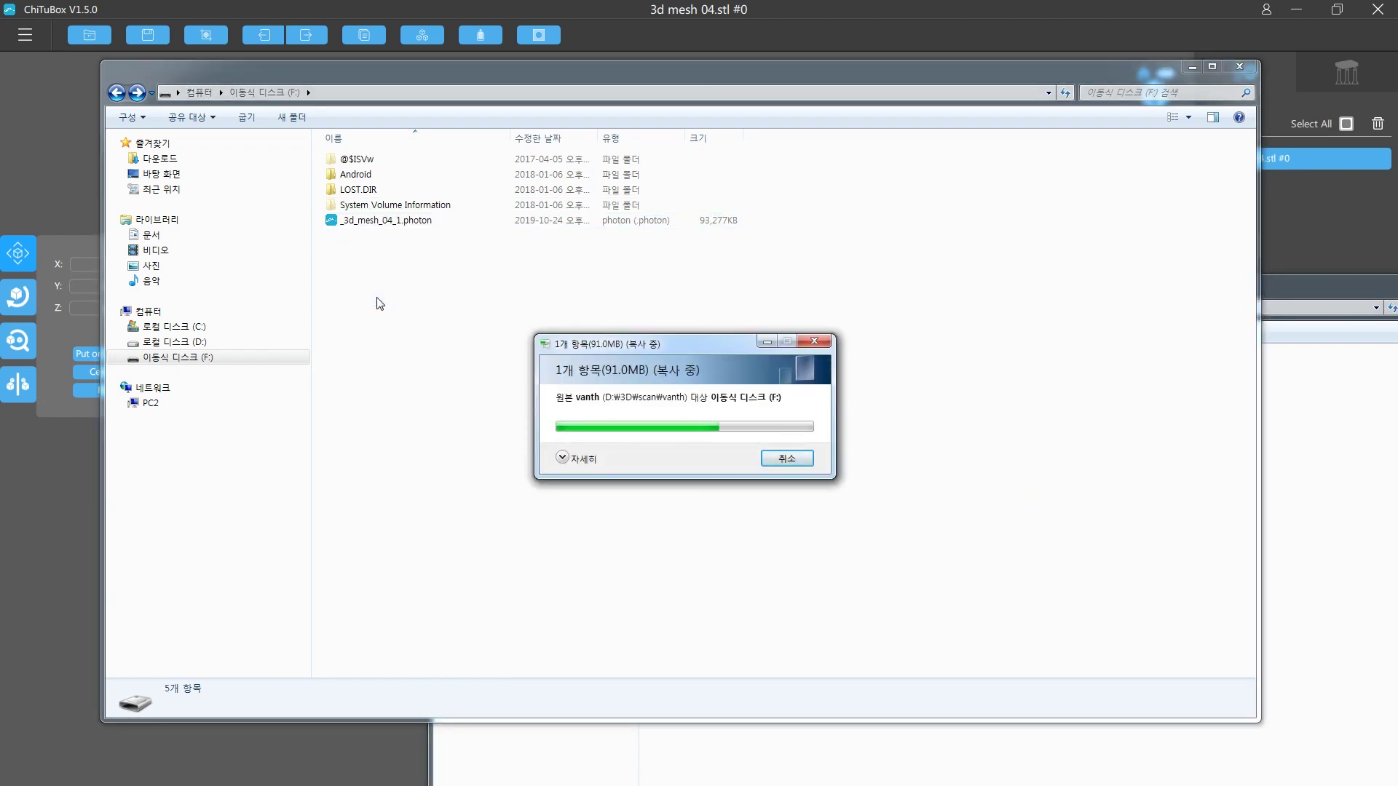